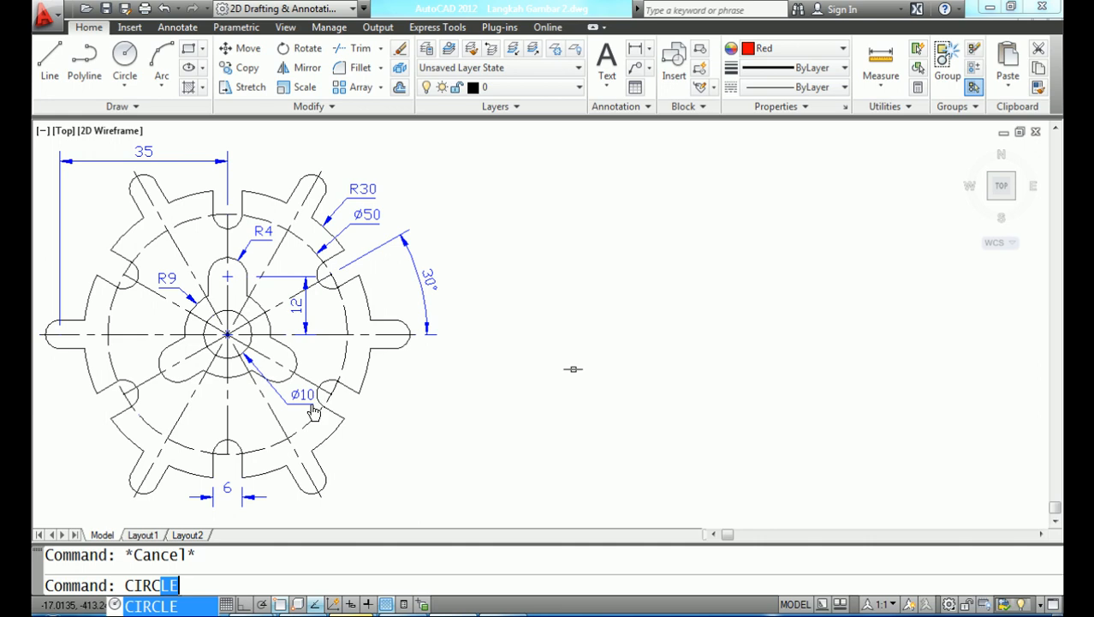
# Draw a circle of radius 9 in the empty space beside the dimensioned reference drawing
pyautogui.write('LE')
pyautogui.press('Return')
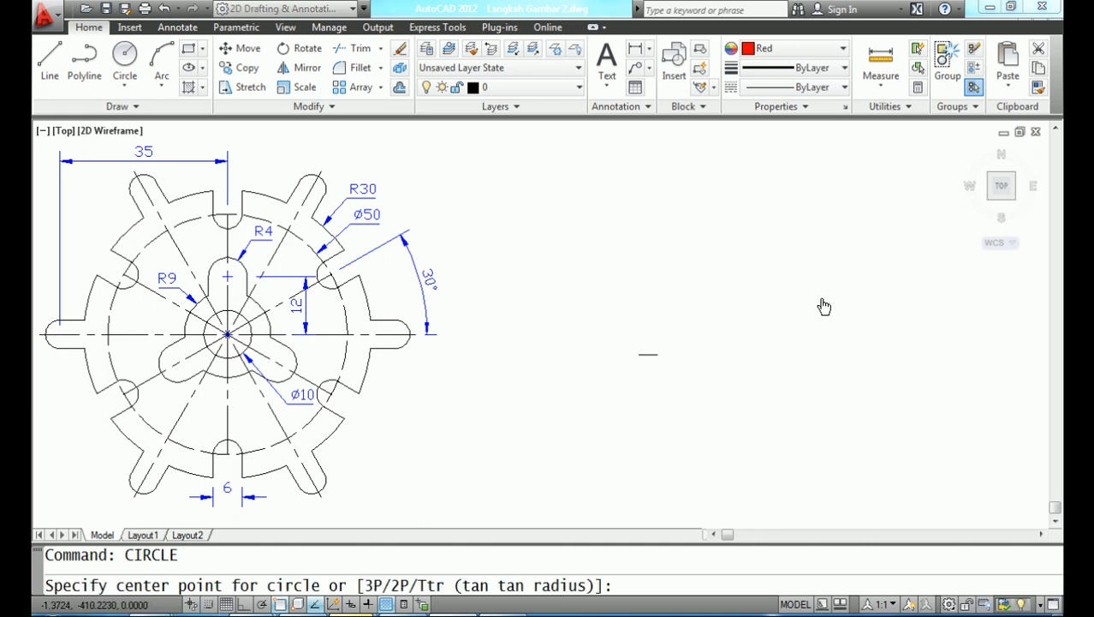
pyautogui.click(661, 336)
pyautogui.write('9')
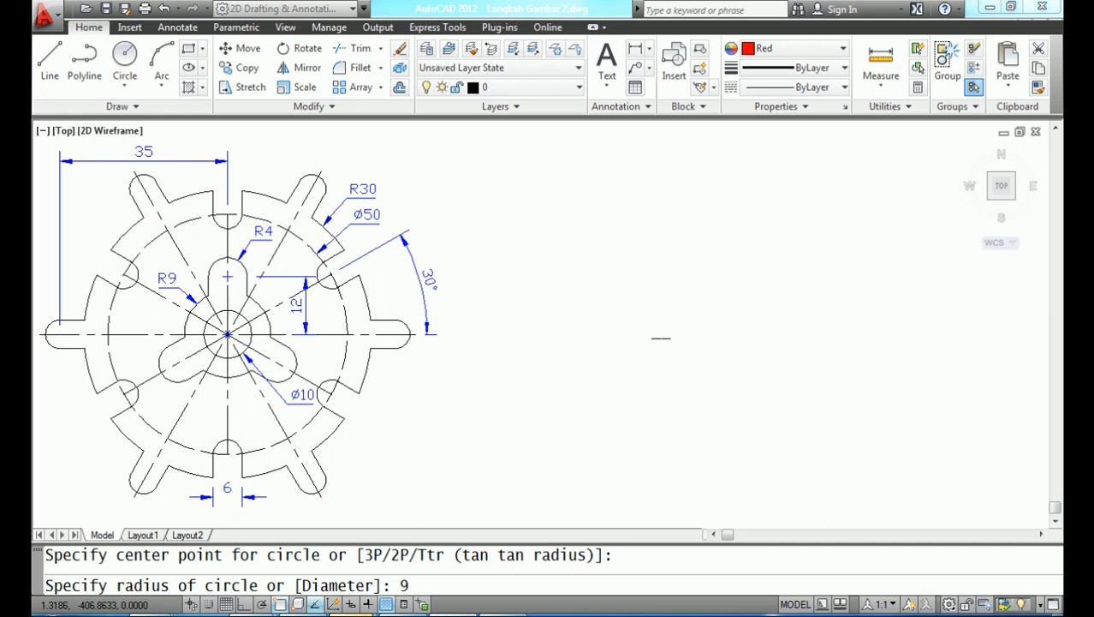
pyautogui.press('Return')
# Draw a concentric circle of radius 4 at the centre of the radius 9 circle
pyautogui.write('CIRCLE')
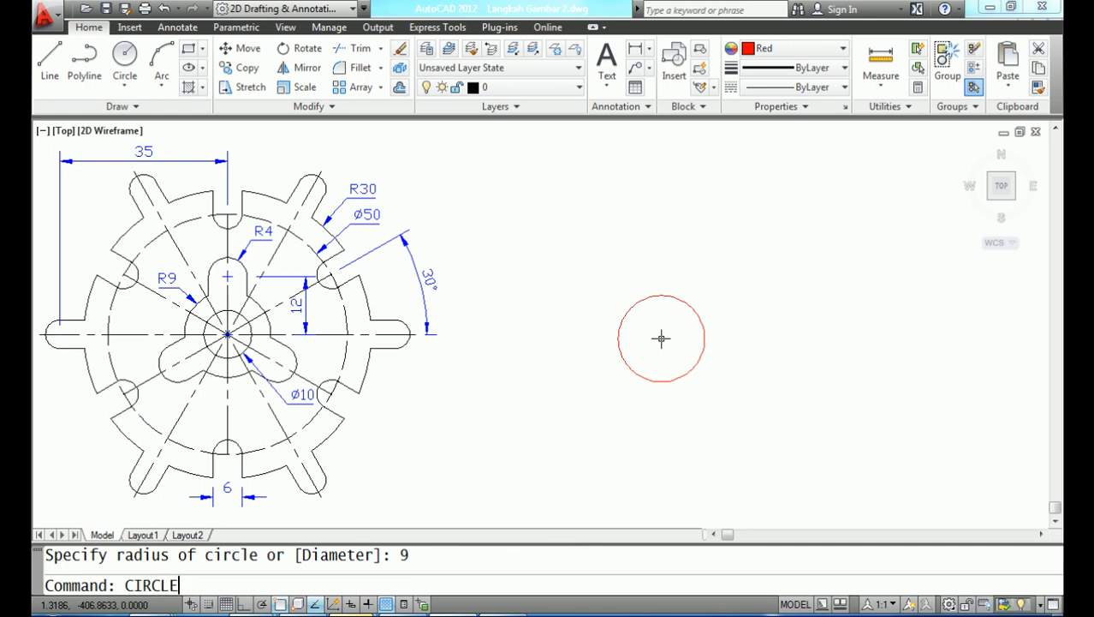
pyautogui.press('Return')
pyautogui.write('CEN')
pyautogui.press('Return')
pyautogui.click(686, 370)
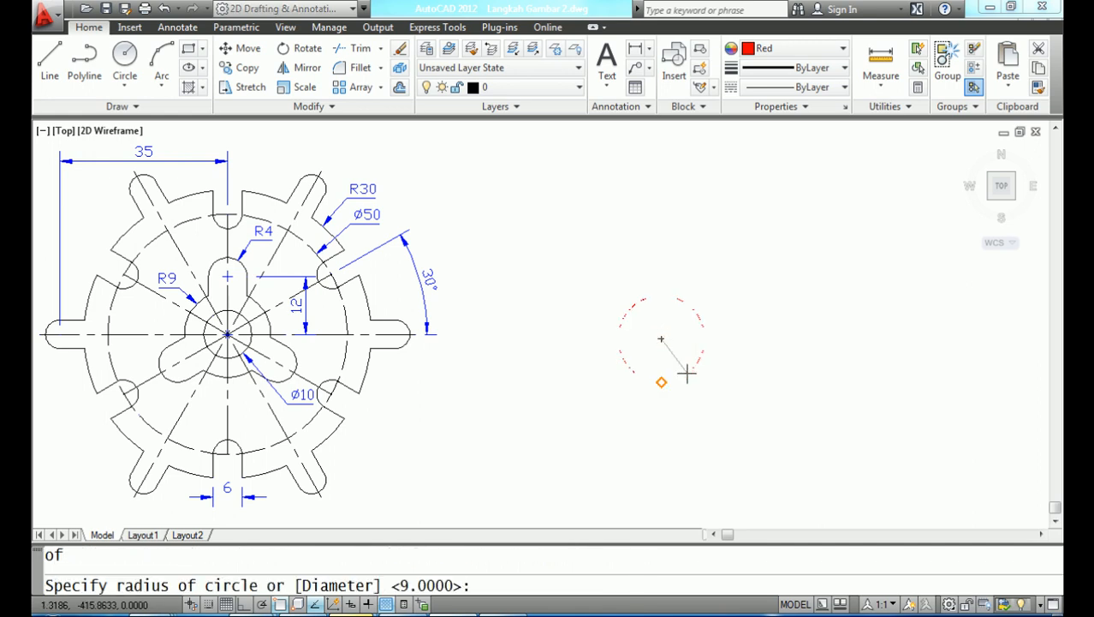
pyautogui.write('4')
pyautogui.press('Return')
pyautogui.write('MOVE')
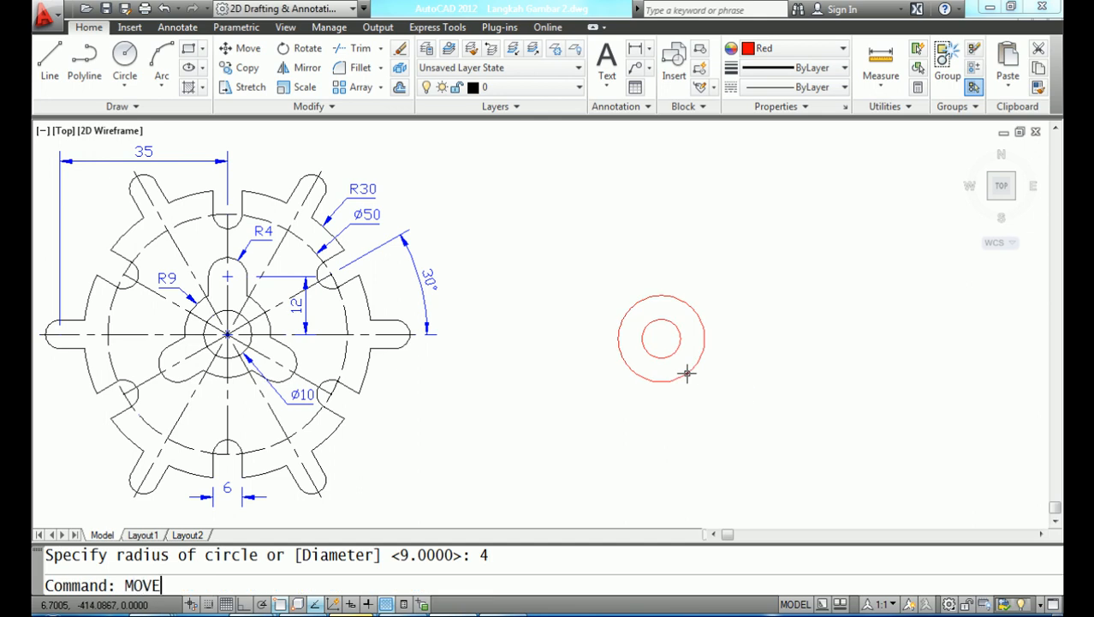
pyautogui.press('Return')
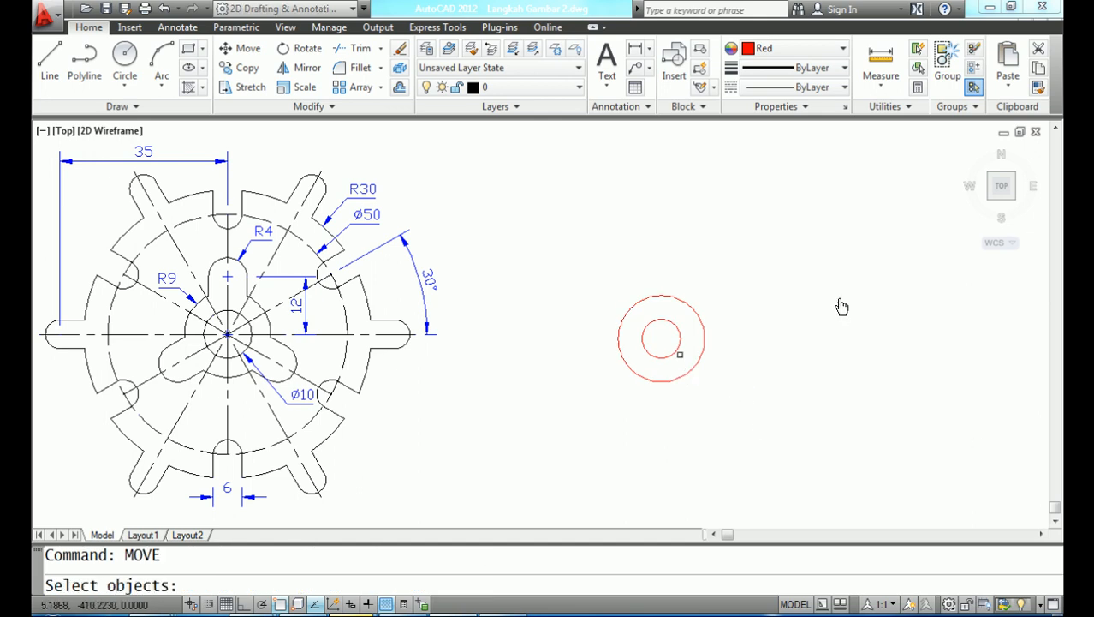
pyautogui.click(677, 351)
pyautogui.press('Return')
pyautogui.write('0,0')
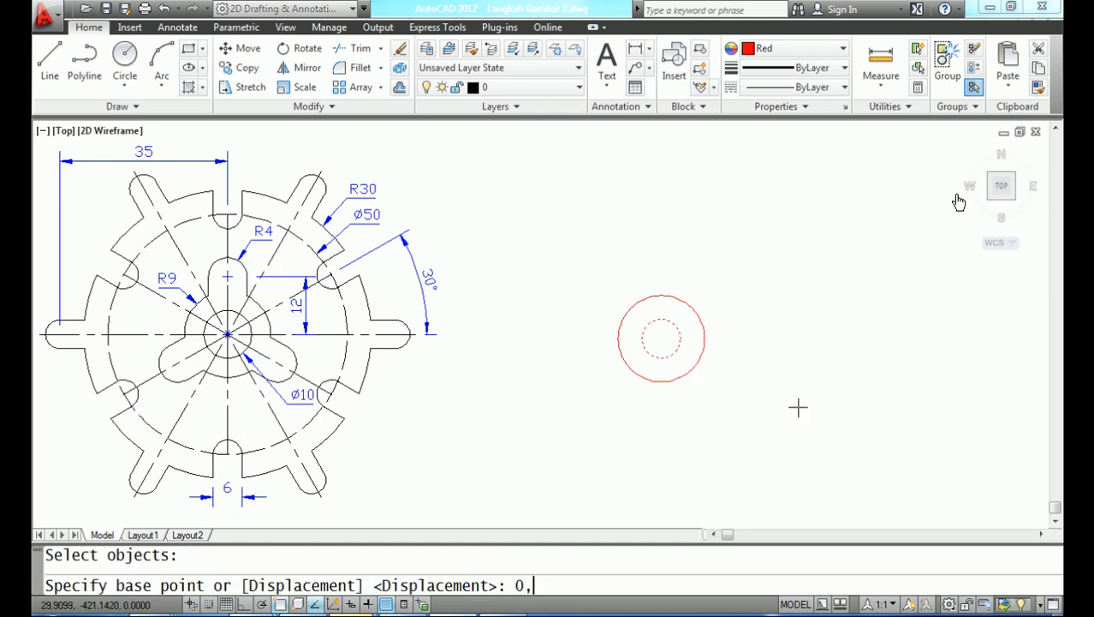
pyautogui.press('Return')
pyautogui.write('@12')
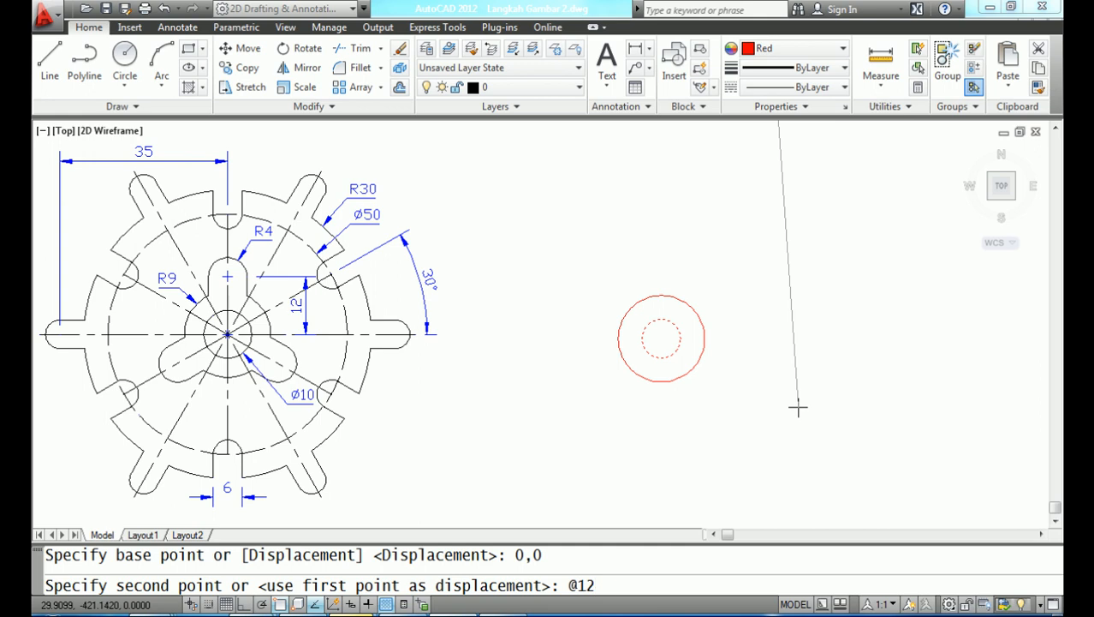
pyautogui.write('<90')
pyautogui.press('Return')
# Draw a line from the large circle's centre, 9 units long at 30 degrees
pyautogui.write('LINE')
pyautogui.press('Return')
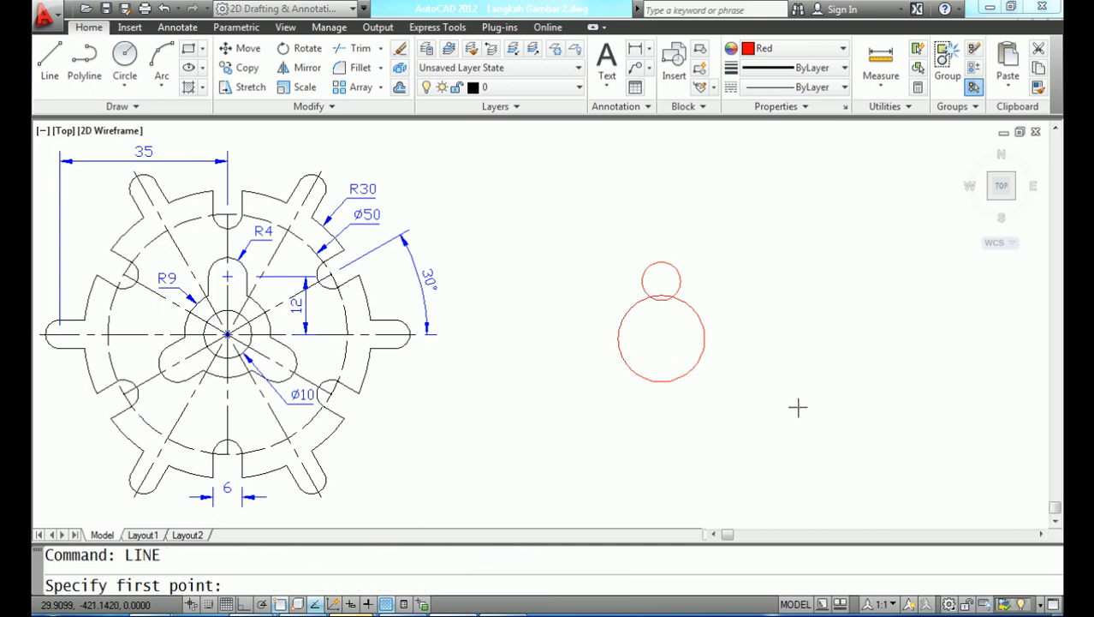
pyautogui.write('CEN')
pyautogui.press('Return')
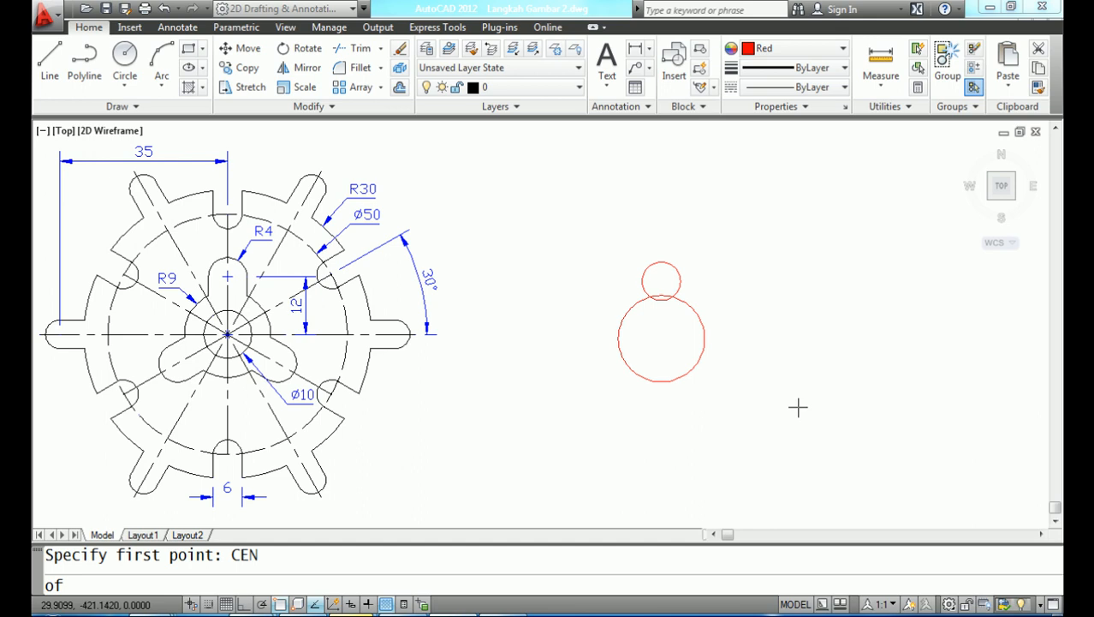
pyautogui.click(694, 369)
pyautogui.write('@9<30')
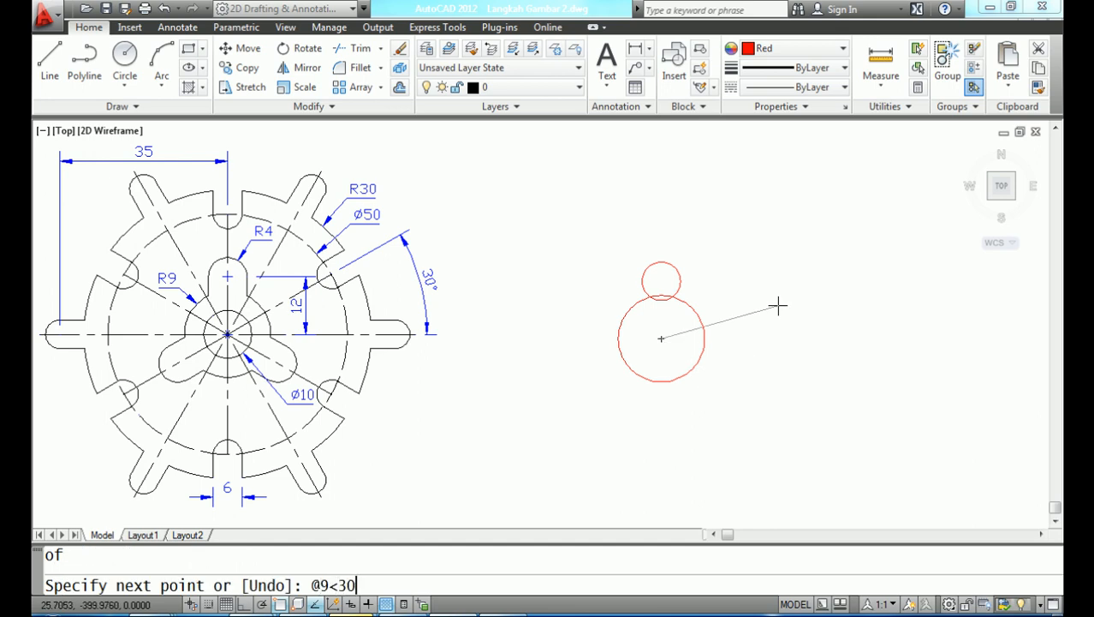
pyautogui.press('Return')
pyautogui.press('Return')
# Draw a second line from the large circle's centre, 9 units long at 150 degrees
pyautogui.write('LINE')
pyautogui.press('Return')
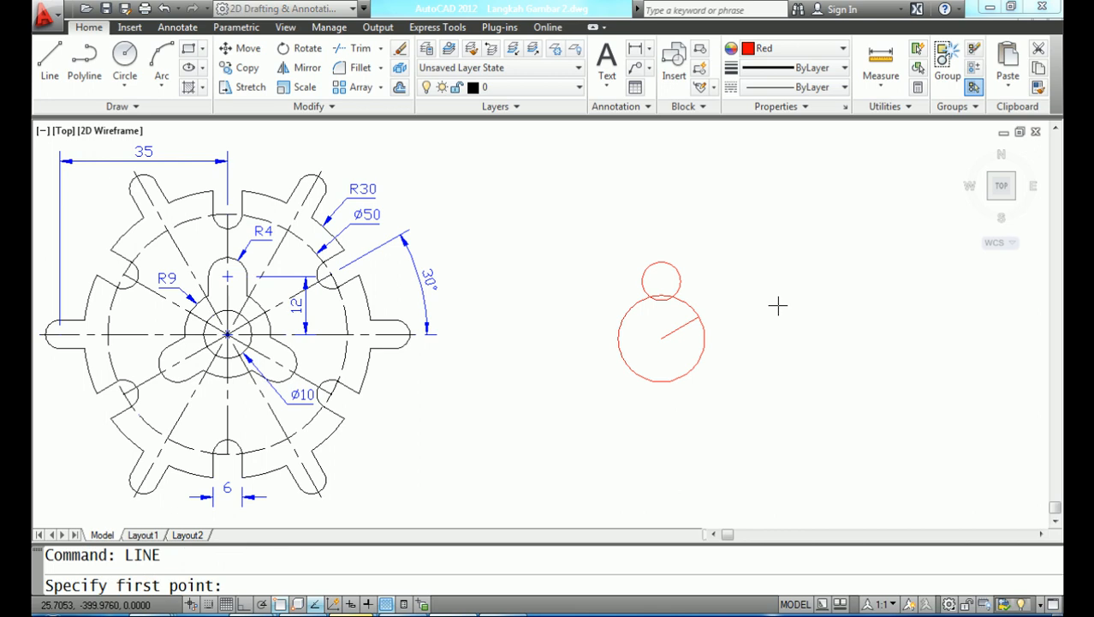
pyautogui.write('CEN')
pyautogui.press('Return')
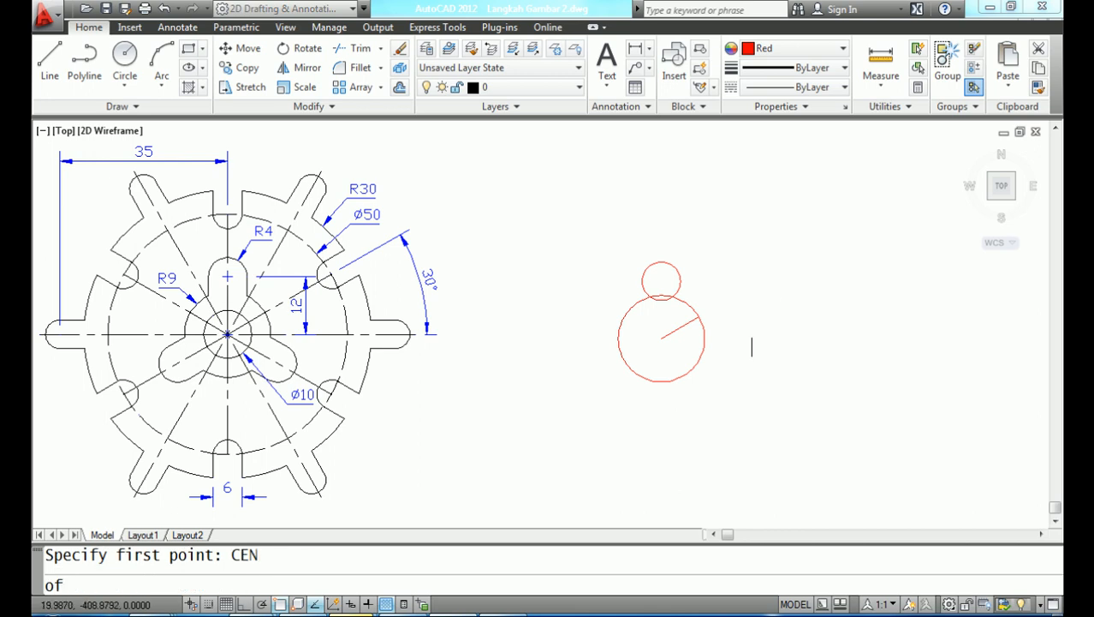
pyautogui.click(705, 360)
pyautogui.write('@9<1')
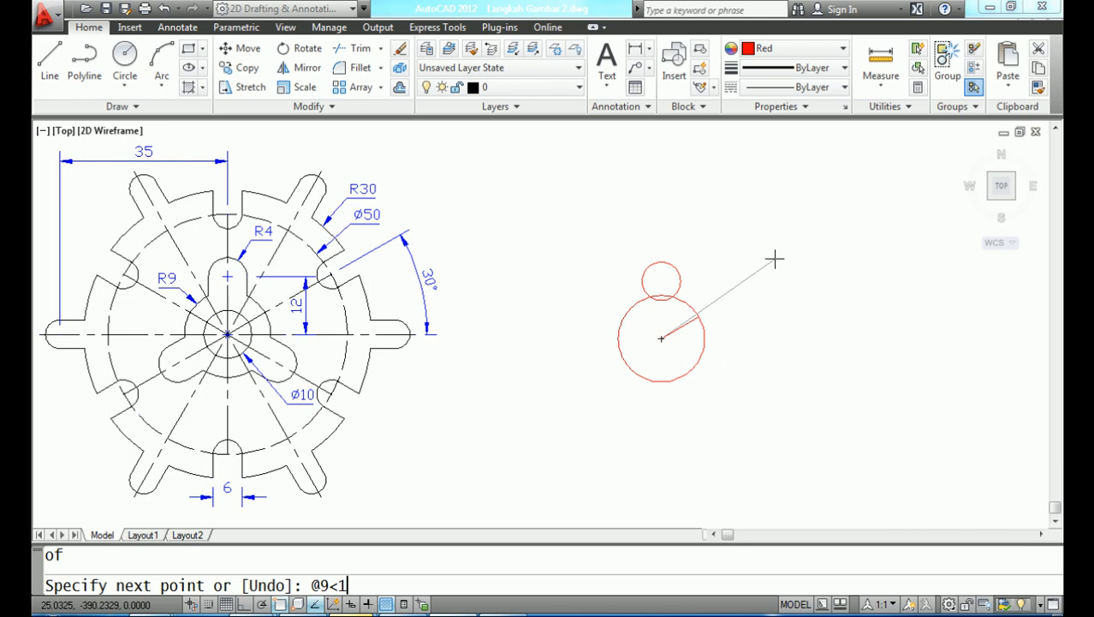
pyautogui.write('50')
pyautogui.press('Return')
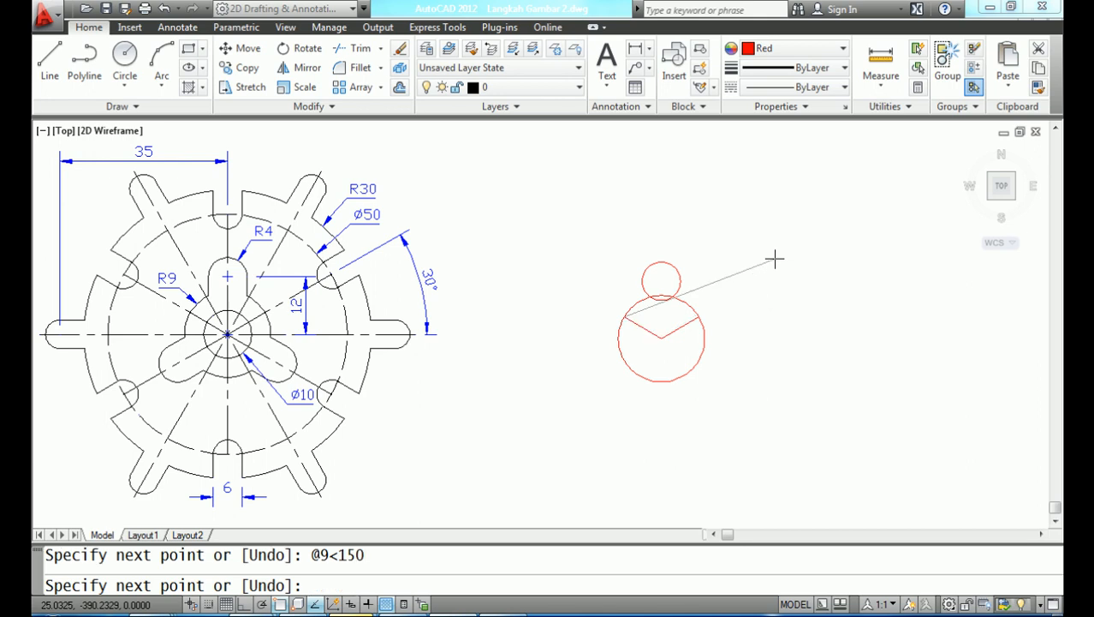
pyautogui.press('Return')
# Draw a vertical line about 6.6 long from the small circle's right quadrant down into the large circle
pyautogui.write('LINE')
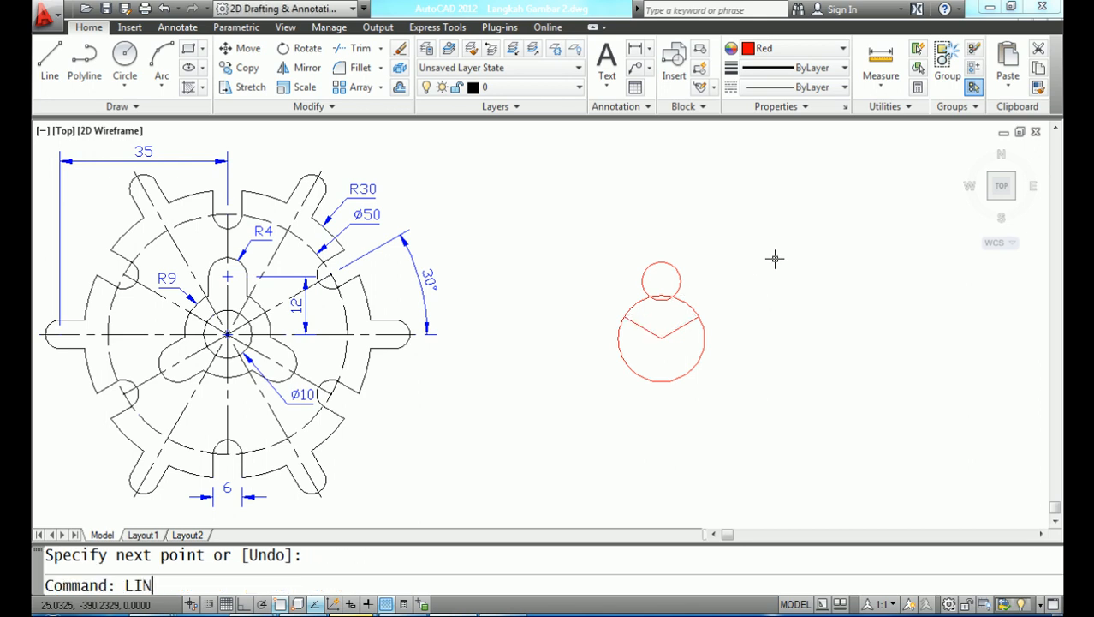
pyautogui.press('Return')
pyautogui.write('QUA')
pyautogui.press('Return')
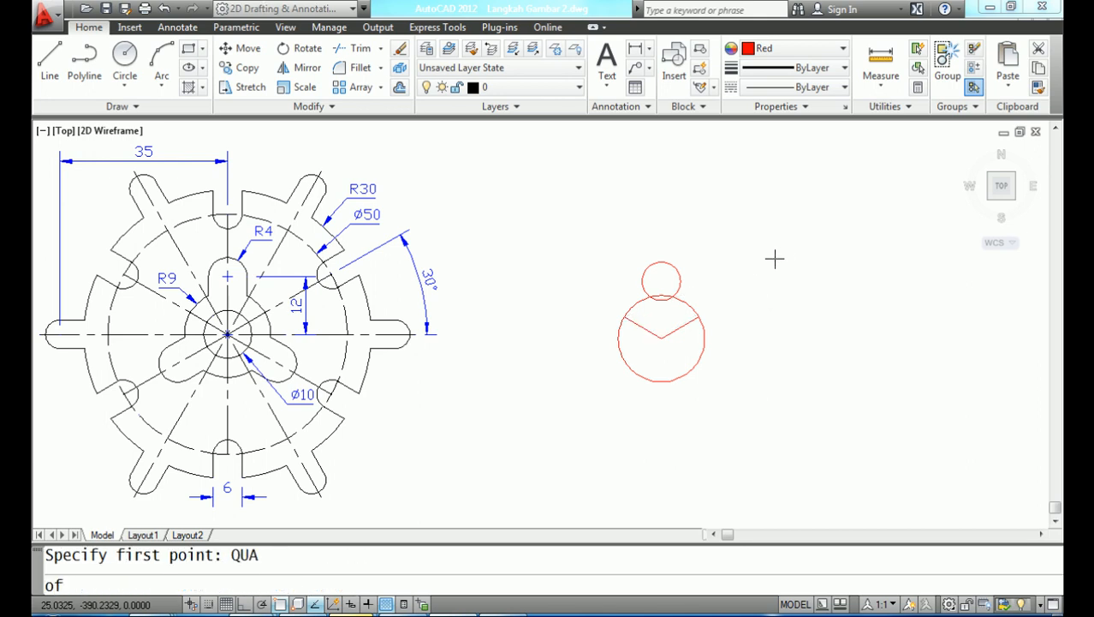
pyautogui.click(681, 281)
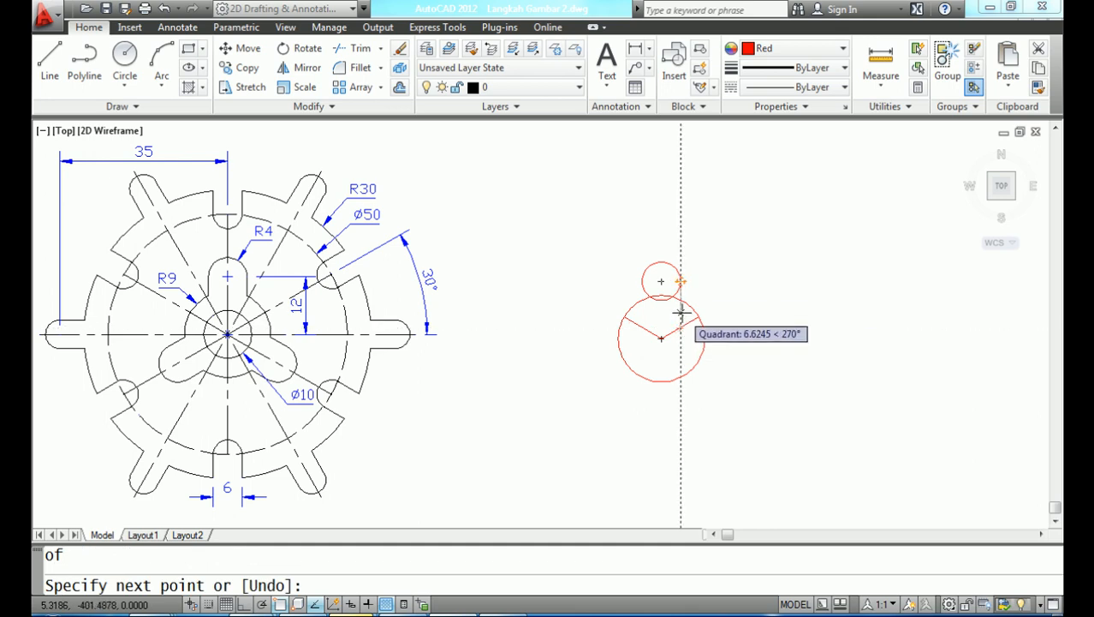
pyautogui.click(681, 315)
pyautogui.press('Return')
# Draw a vertical line about 6.6 long from the small circle's left quadrant down into the large circle
pyautogui.write('L')
pyautogui.press('Return')
pyautogui.write('QUA')
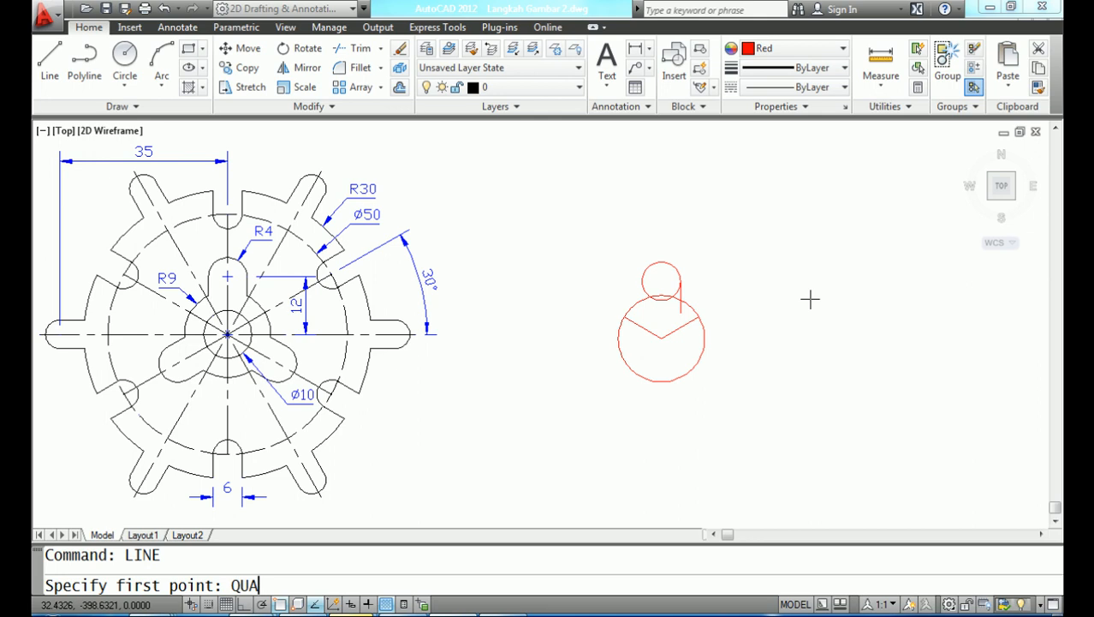
pyautogui.press('Return')
pyautogui.click(642, 281)
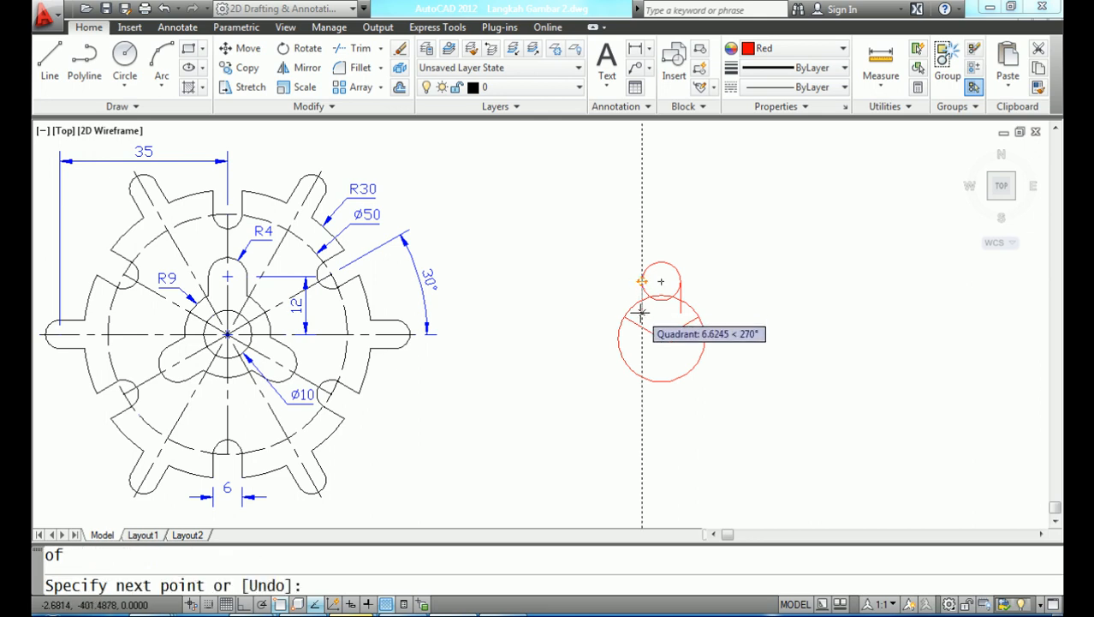
pyautogui.click(642, 312)
pyautogui.press('Return')
# Trim both circles against the four lines, removing the large circle's lower arc, its arc between the verticals and the small circle's lower half
pyautogui.write('TR')
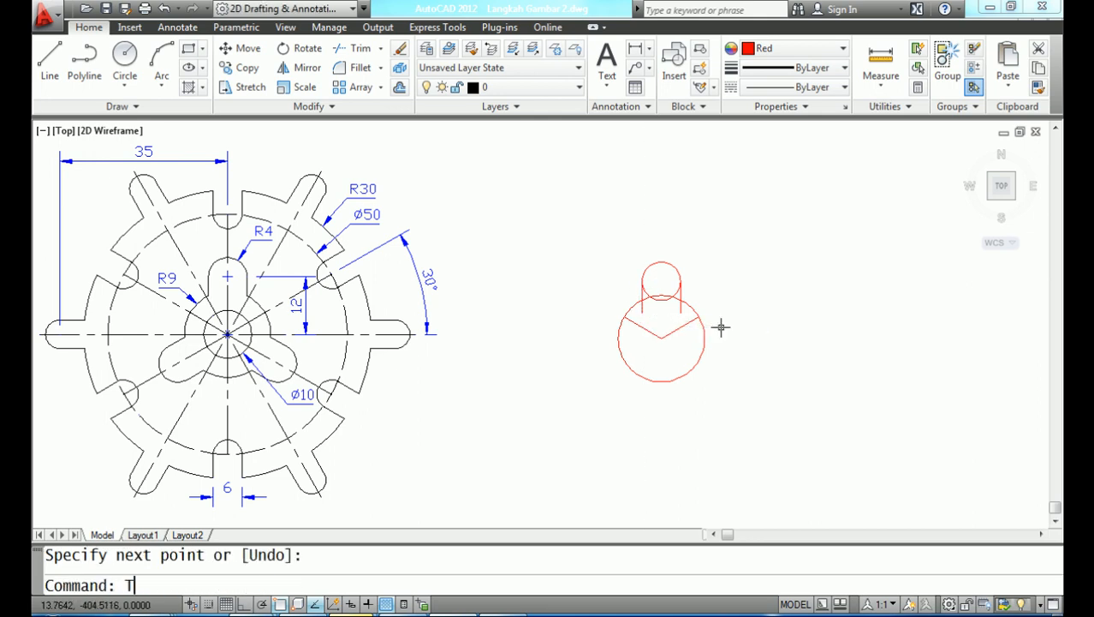
pyautogui.press('Return')
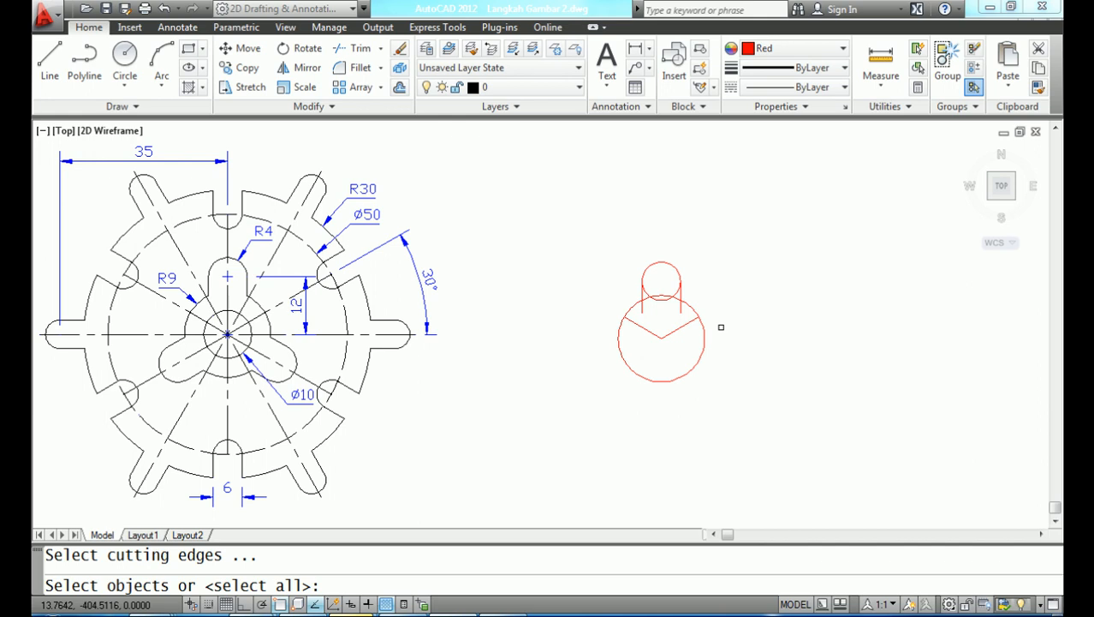
pyautogui.click(680, 308)
pyautogui.click(642, 302)
pyautogui.click(644, 327)
pyautogui.click(685, 325)
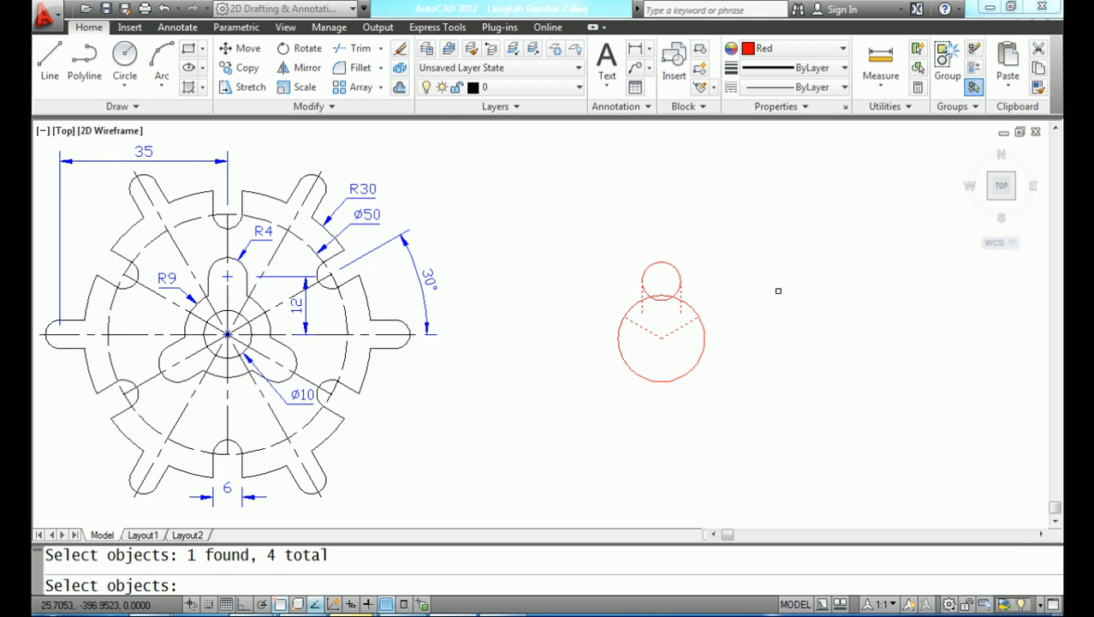
pyautogui.press('Return')
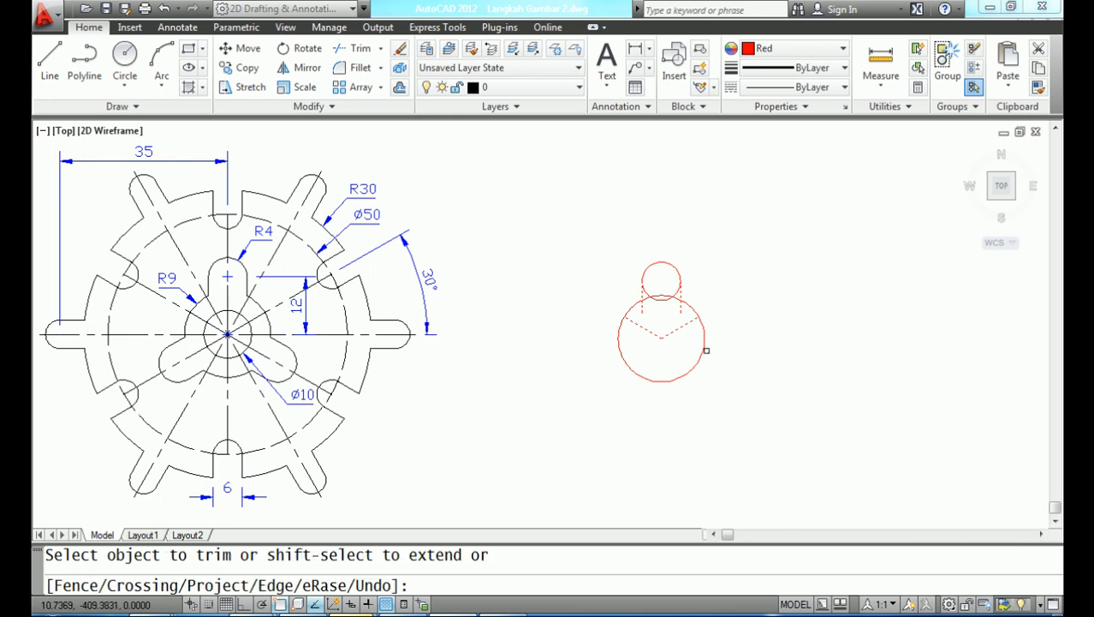
pyautogui.click(706, 349)
pyautogui.click(663, 296)
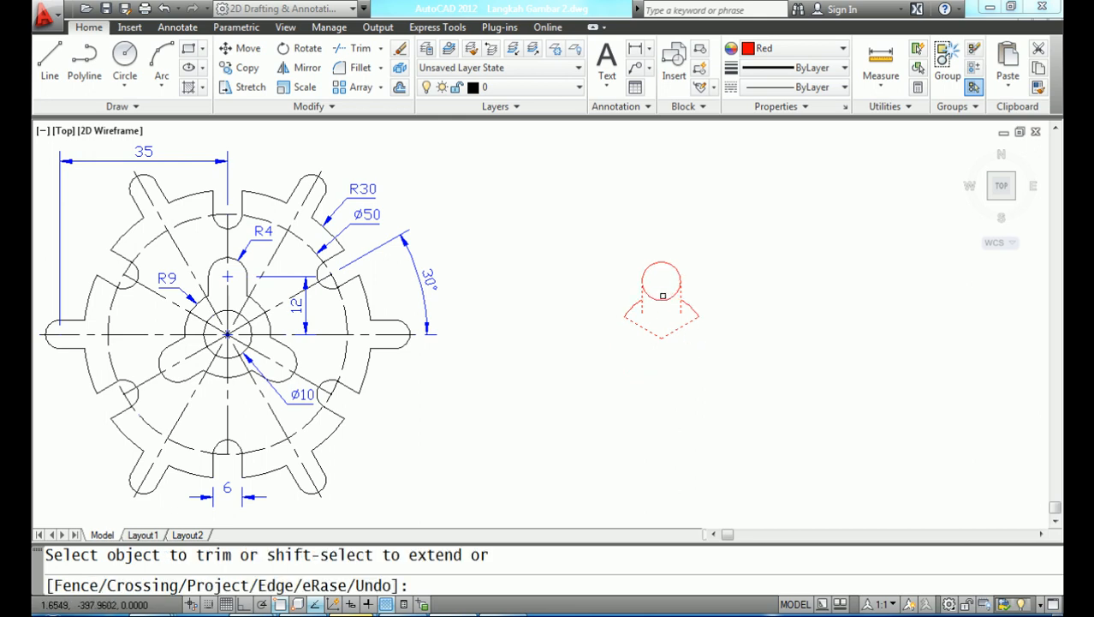
pyautogui.click(663, 297)
pyautogui.press('Return')
# Trim the ends of both vertical lines that extend below the two remaining large-circle arcs
pyautogui.write('TRIM')
pyautogui.press('Return')
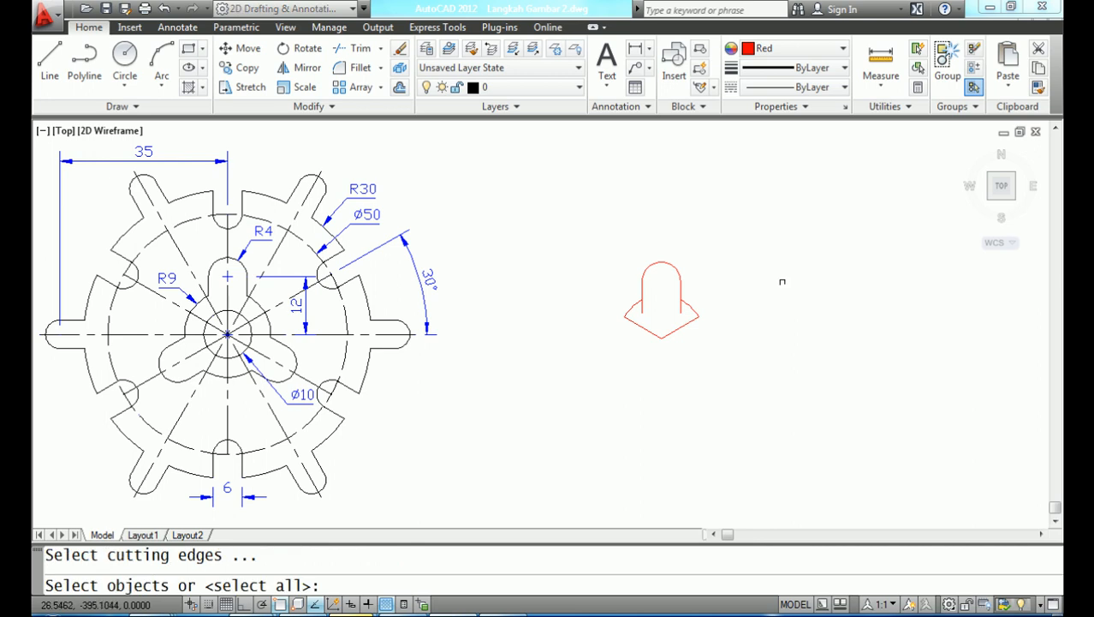
pyautogui.click(694, 308)
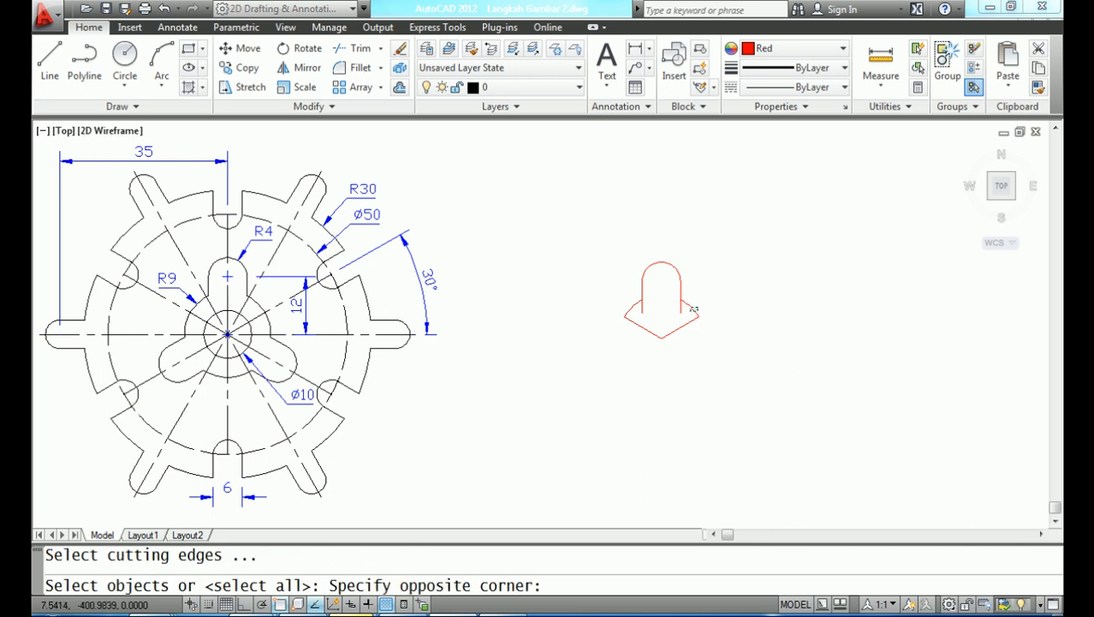
pyautogui.click(661, 312)
pyautogui.click(643, 304)
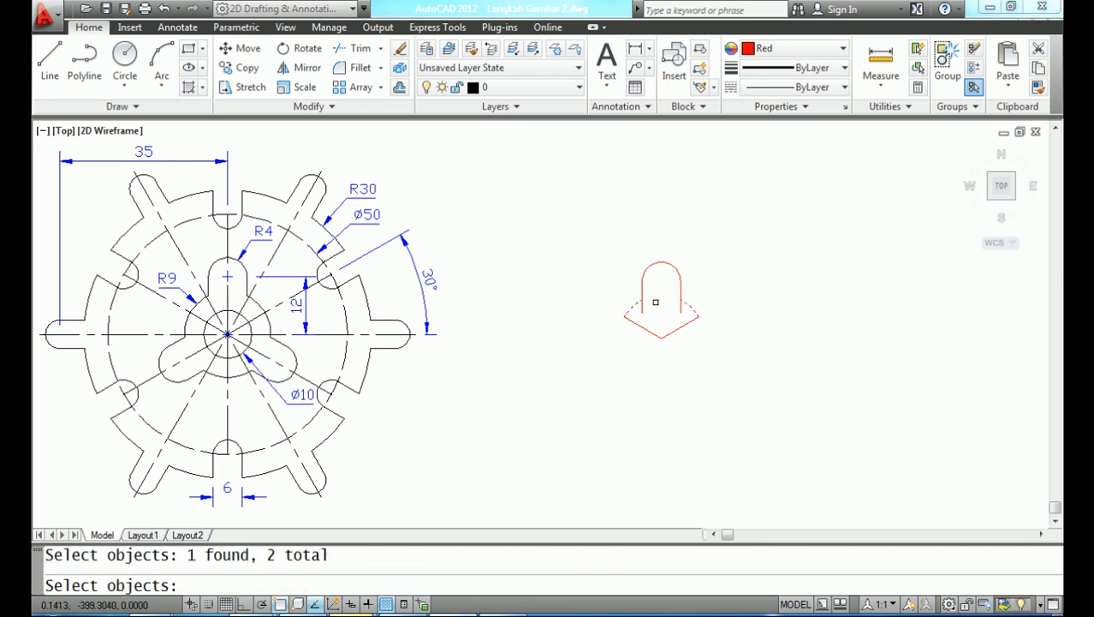
pyautogui.press('Return')
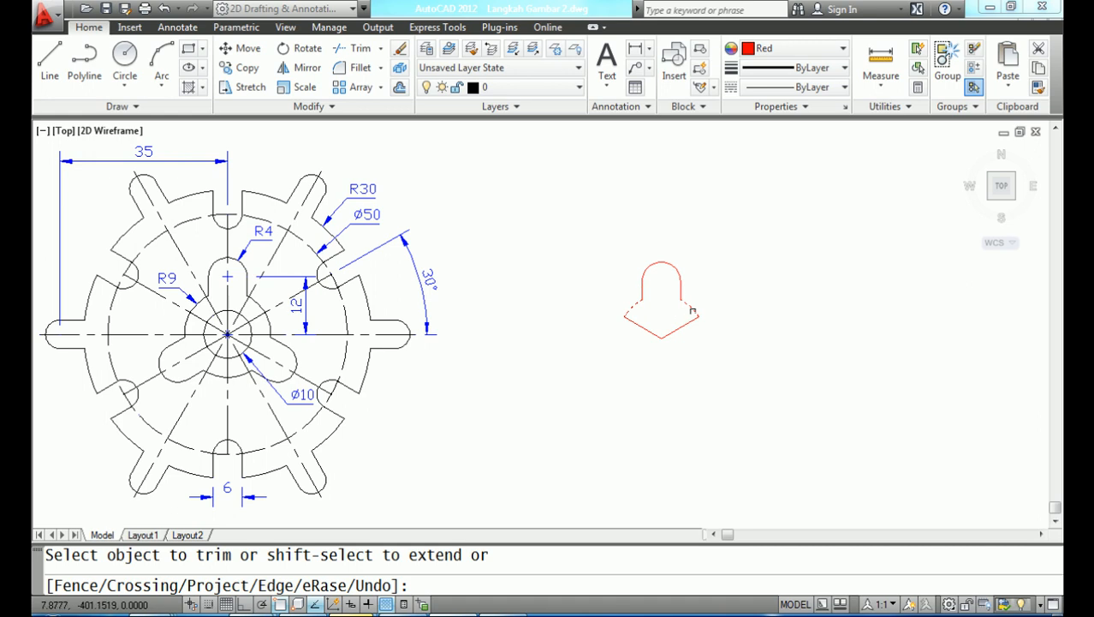
pyautogui.press('Return')
# Erase the two angled construction lines at 30 and 150 degrees
pyautogui.write('ERASE')
pyautogui.press('Return')
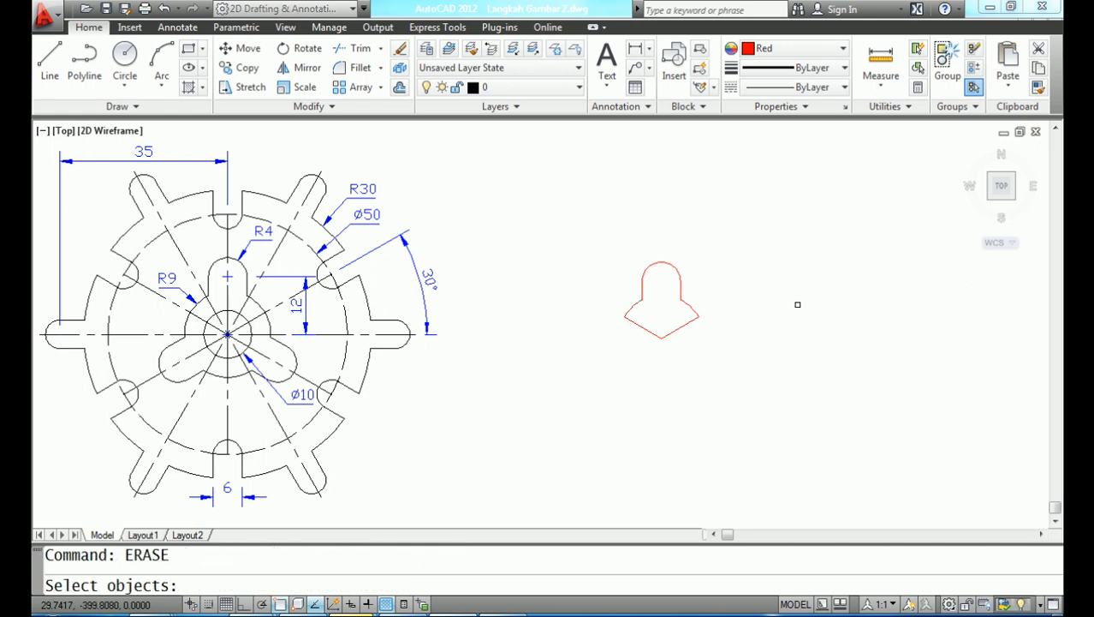
pyautogui.click(676, 329)
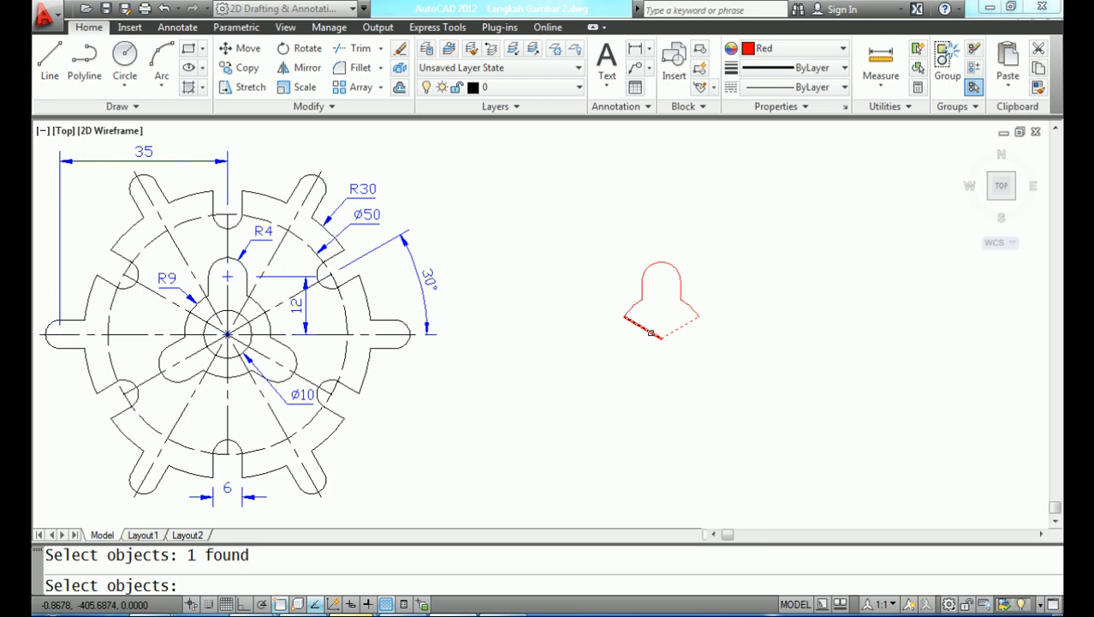
pyautogui.click(648, 332)
pyautogui.press('Return')
# Draw a circle of radius 3 at the centre of the remaining radius 9 arcs
pyautogui.write('CIRCLE')
pyautogui.press('Return')
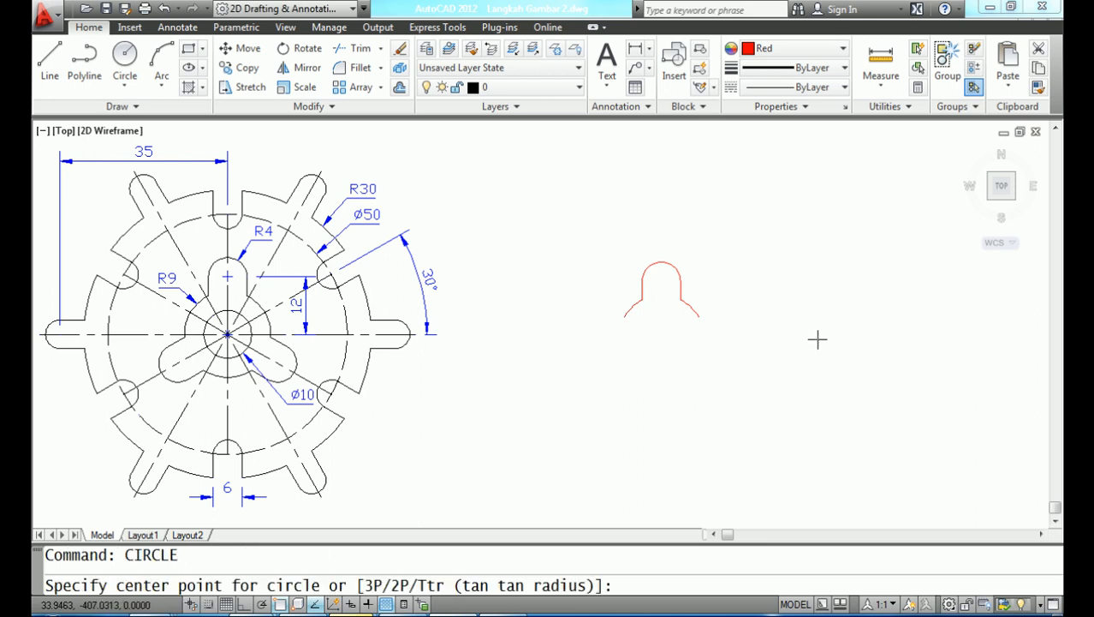
pyautogui.write('CEN')
pyautogui.press('Return')
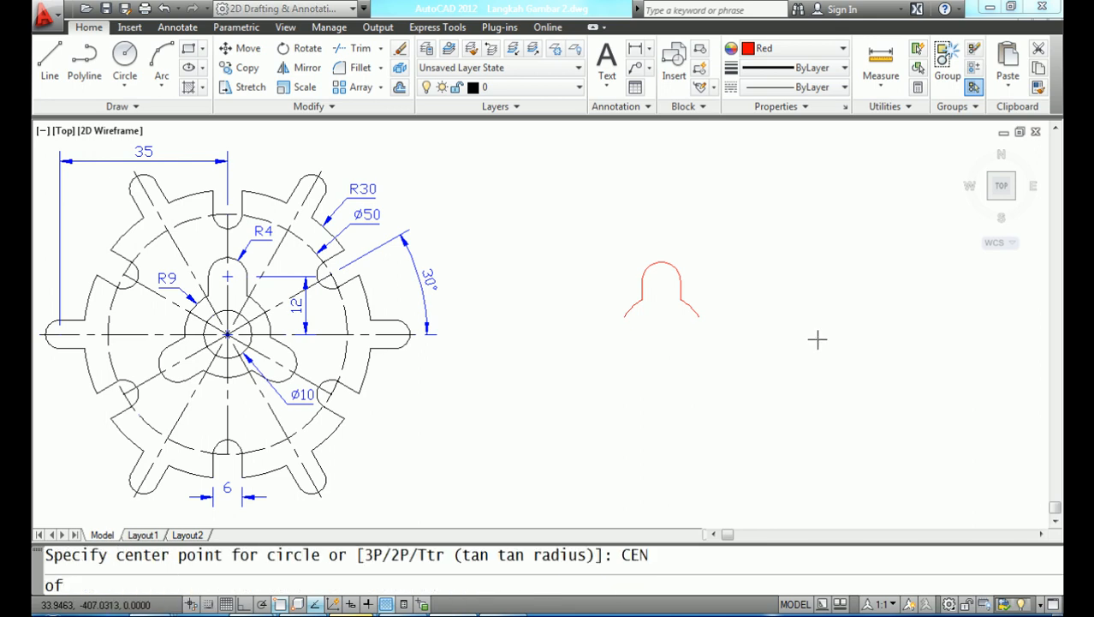
pyautogui.click(698, 305)
pyautogui.write('6')
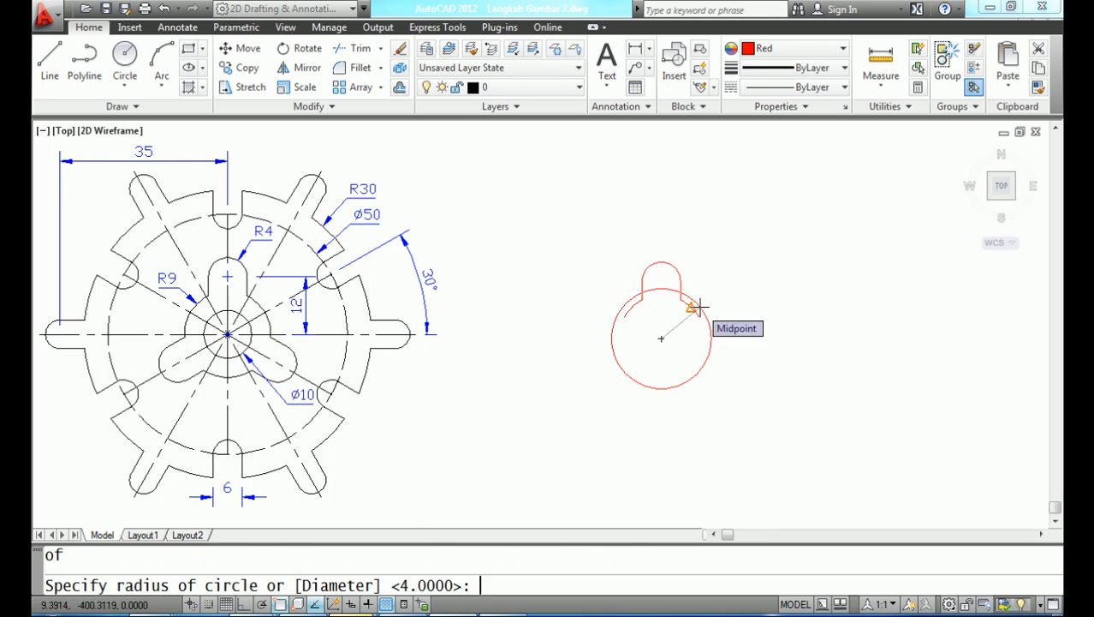
pyautogui.write('3')
pyautogui.press('Return')
# Copy the radius 3 circle from base point 0,0 by a distance of 50 at 30 degrees
pyautogui.write('COPY')
pyautogui.press('Return')
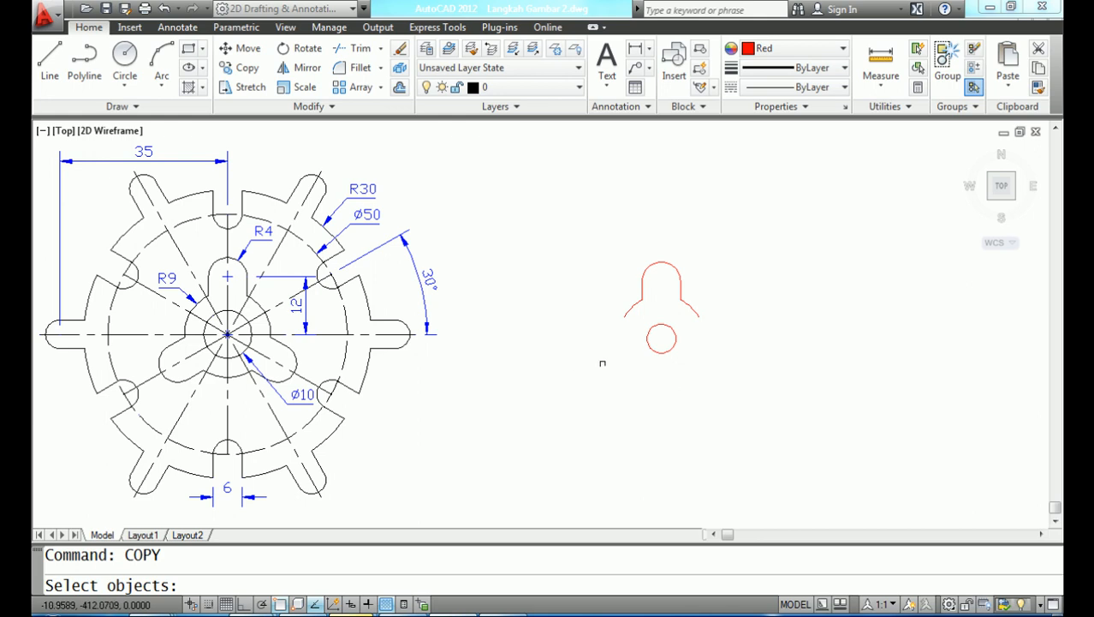
pyautogui.click(648, 343)
pyautogui.press('Return')
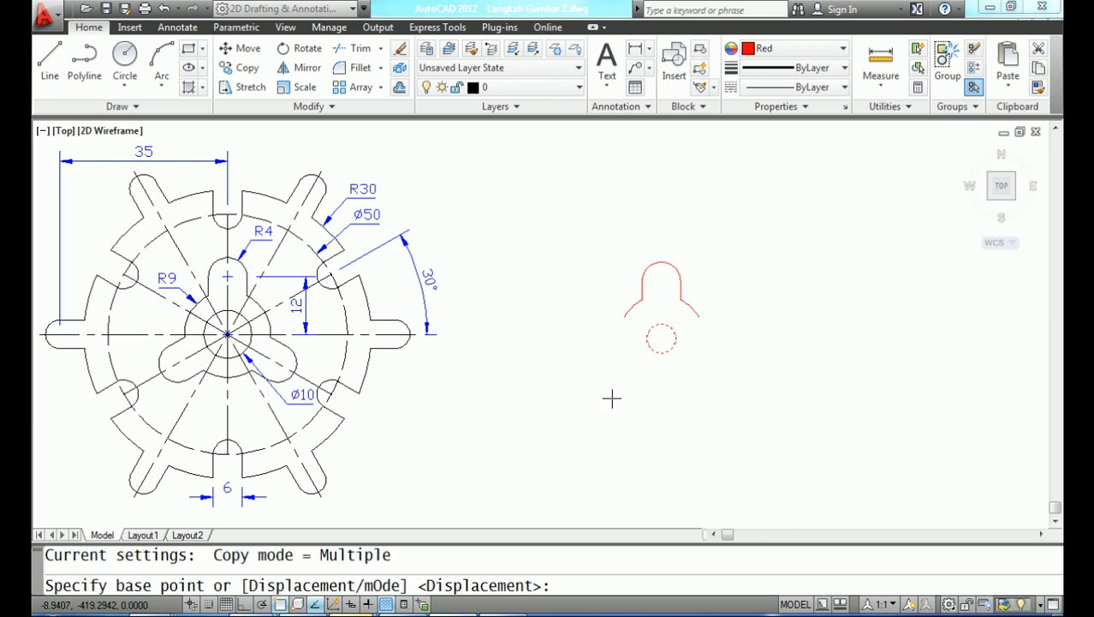
pyautogui.write('0,0')
pyautogui.press('Return')
pyautogui.write('@50')
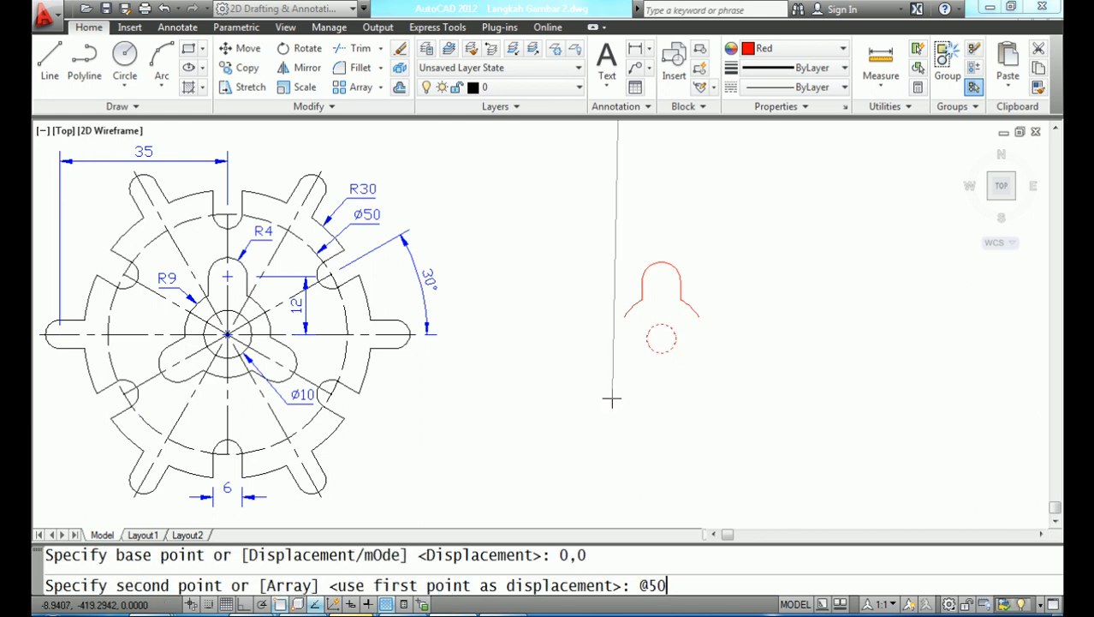
pyautogui.write('<30')
pyautogui.press('Return')
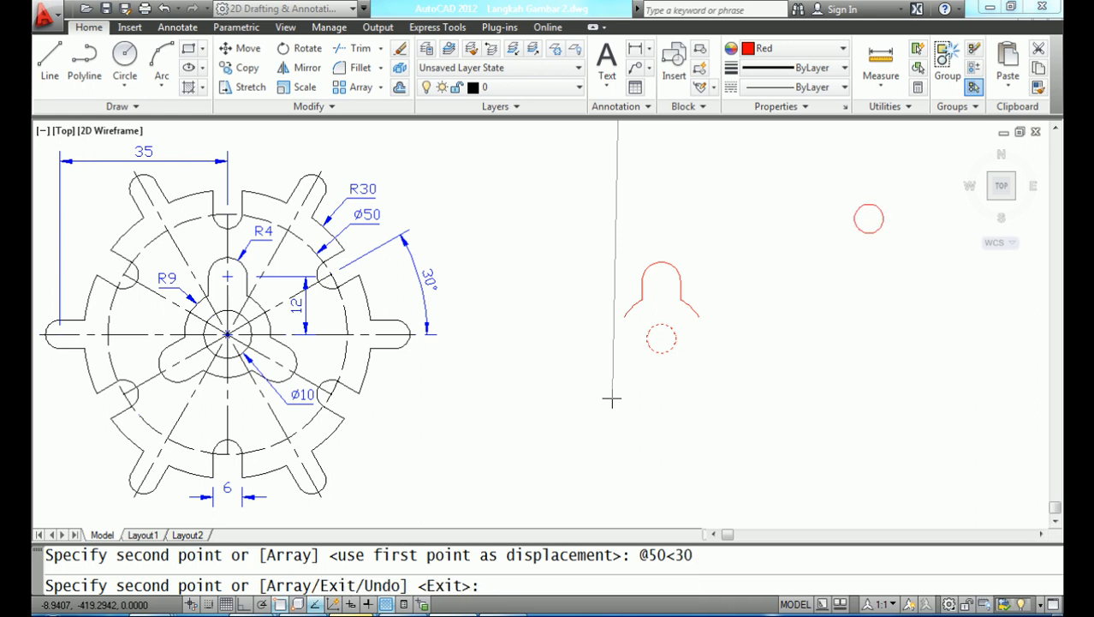
# Undo the last circle copy and place copies at a distance of 25 at 30 and -30 degrees instead
pyautogui.write('U')
pyautogui.press('Return')
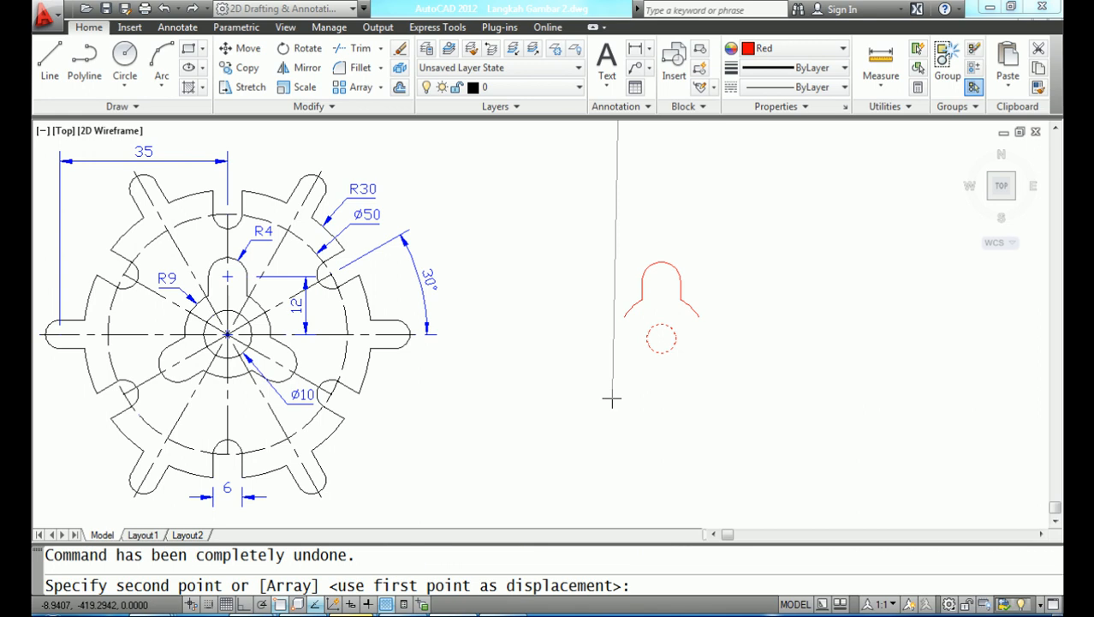
pyautogui.write('@25<30')
pyautogui.press('Return')
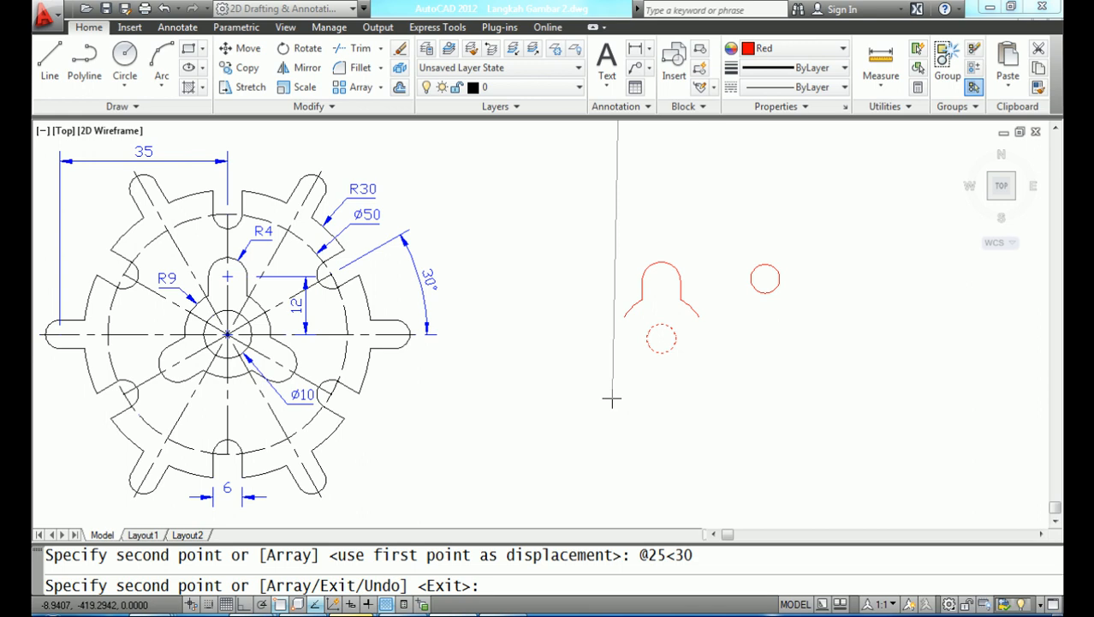
pyautogui.write('@25<-30')
pyautogui.press('Return')
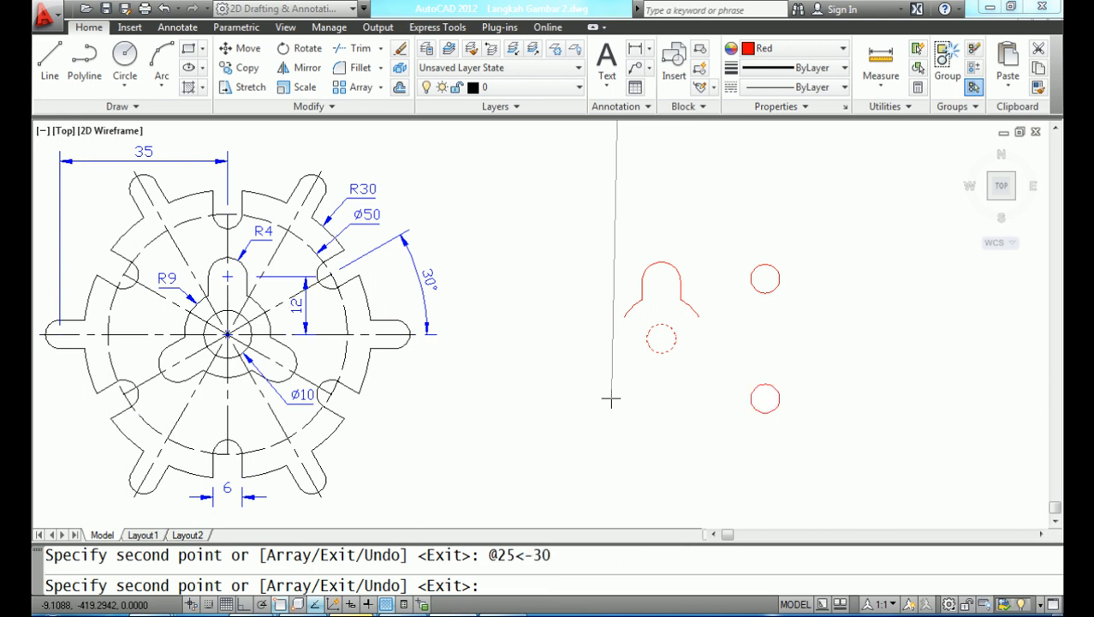
# Place one more copy of the circle at a distance of 35 at 0 degrees and finish copying
pyautogui.middleClick(611, 398)
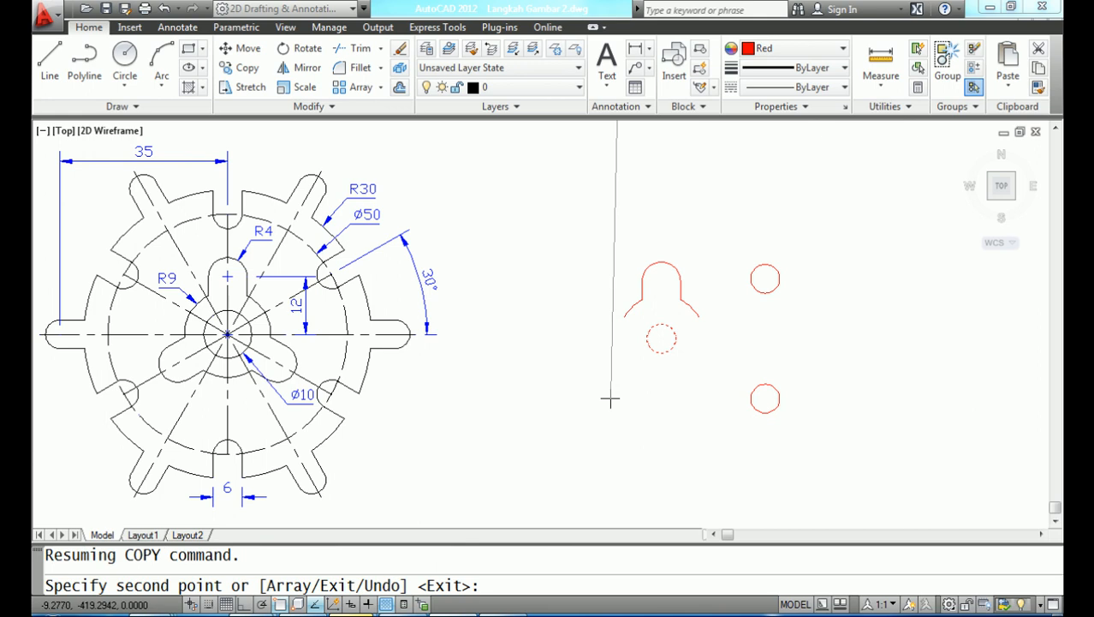
pyautogui.write('@')
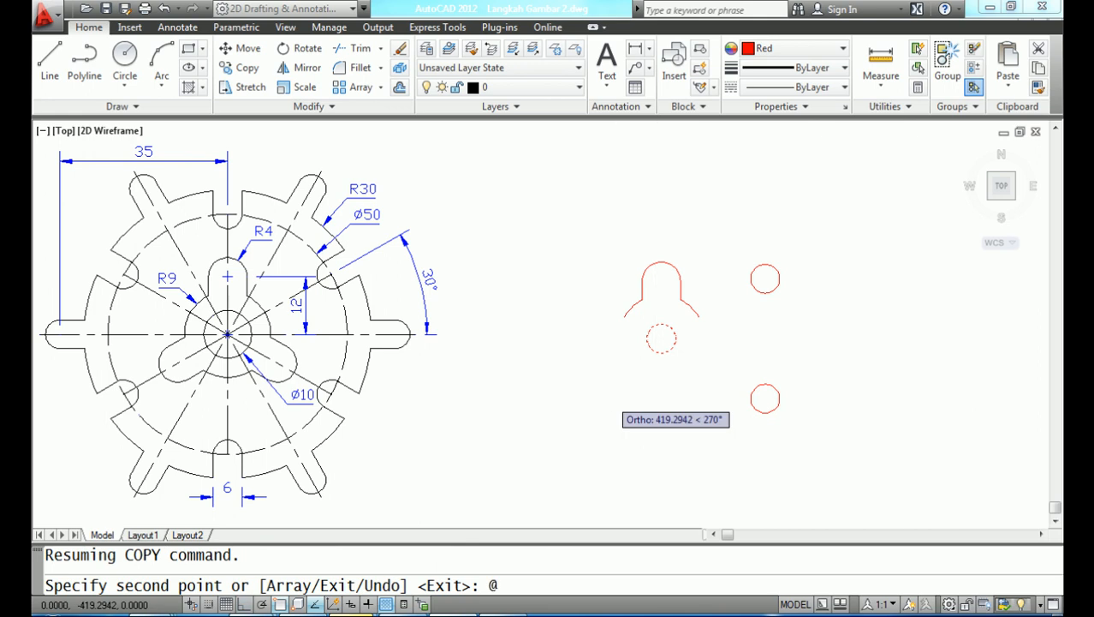
pyautogui.write('35<0')
pyautogui.press('Return')
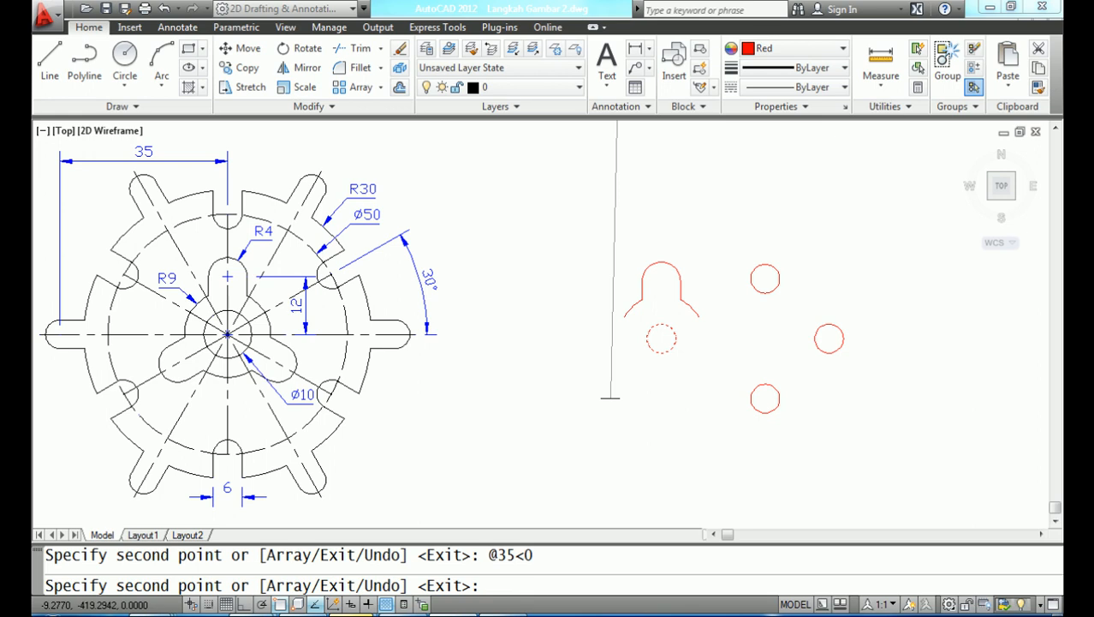
pyautogui.press('Return')
# Erase the original radius 3 circle at the centre of the lobe profile
pyautogui.write('ERASE')
pyautogui.press('Return')
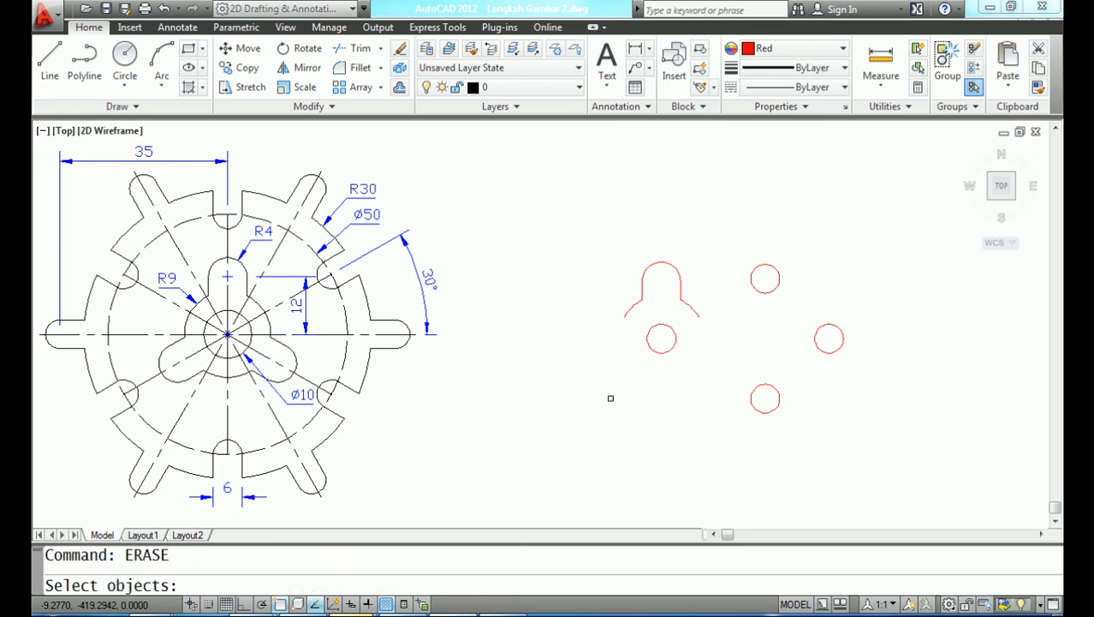
pyautogui.click(656, 351)
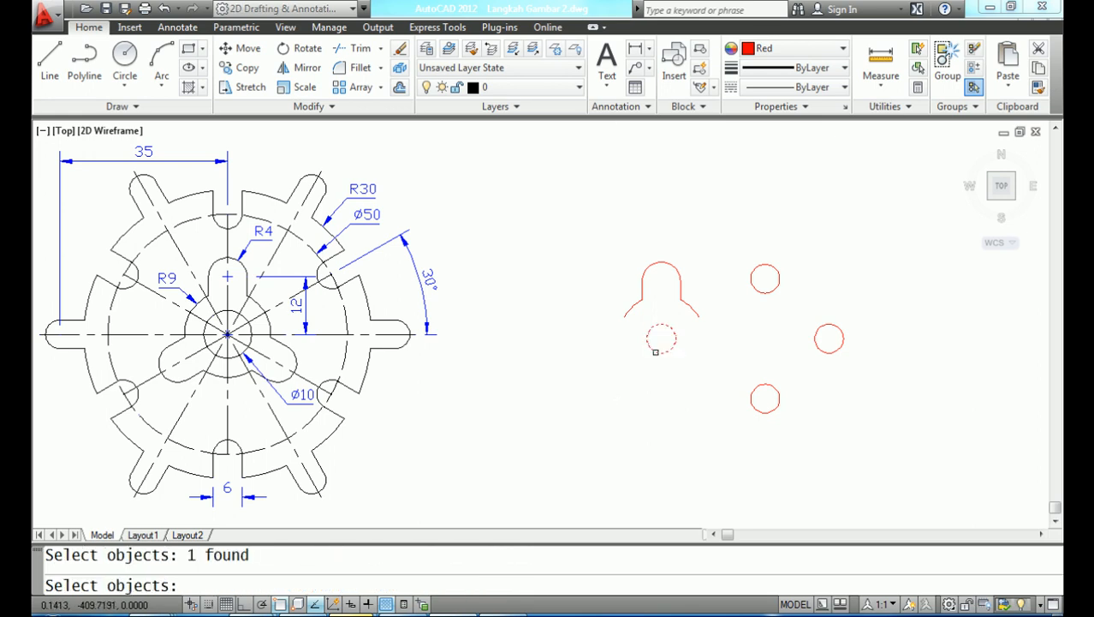
pyautogui.press('Return')
# Draw a line from the centre of the radius 9 arcs, 30 long at 30 degrees
pyautogui.write('LINE')
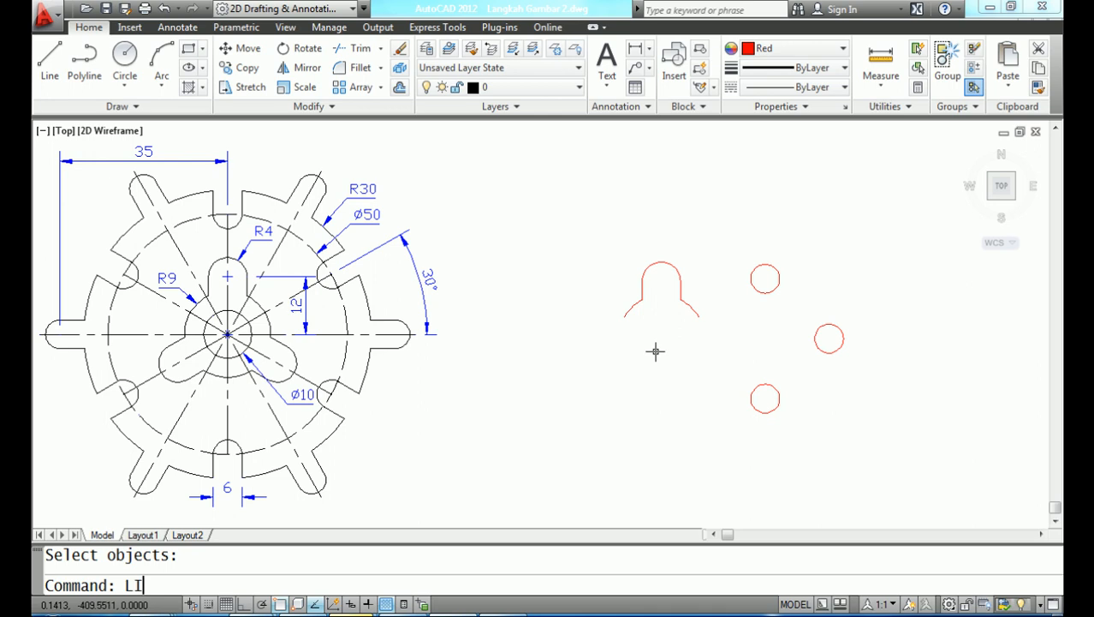
pyautogui.press('Return')
pyautogui.write('CEN')
pyautogui.press('Return')
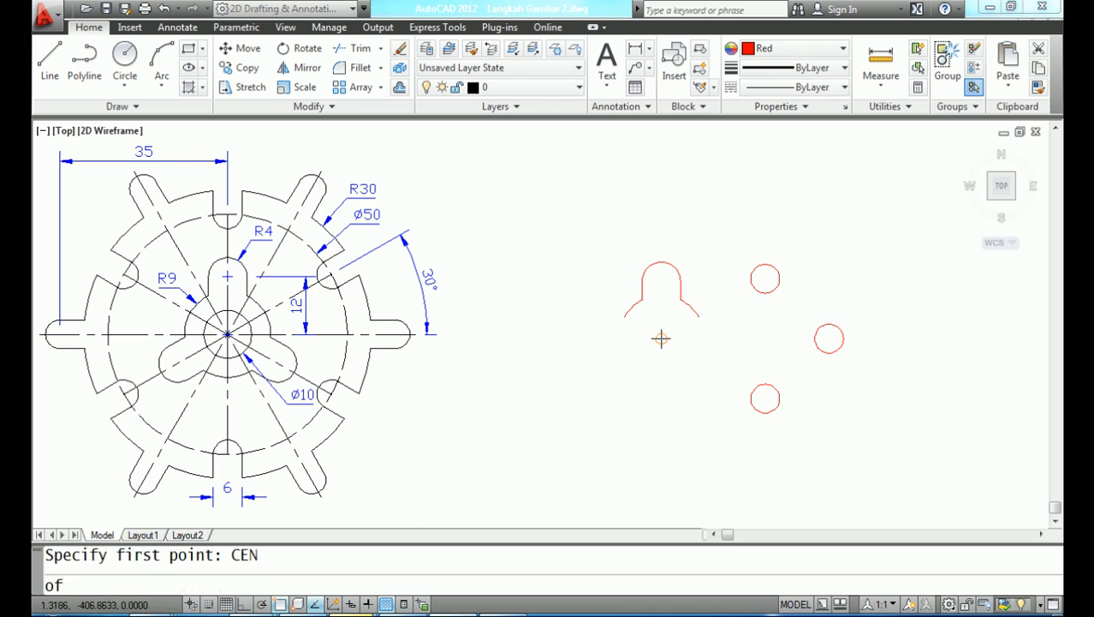
pyautogui.click(660, 338)
pyautogui.write('@30')
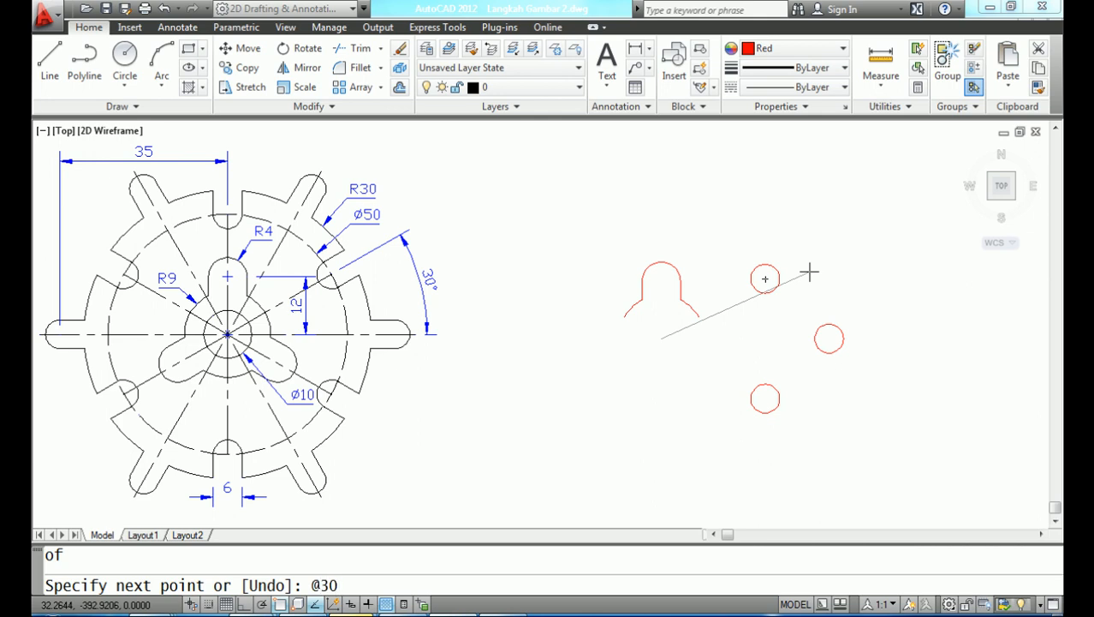
pyautogui.write('<30')
pyautogui.press('Return')
pyautogui.press('Return')
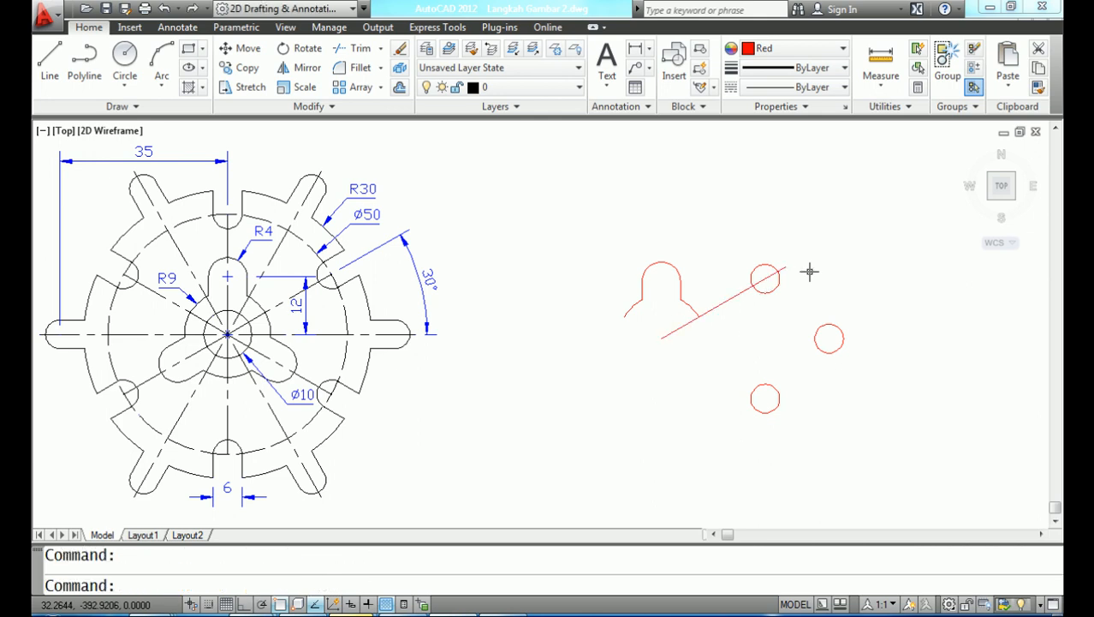
# Draw a second line from the same centre, 30 long at -30 degrees
pyautogui.write('LINE')
pyautogui.press('Return')
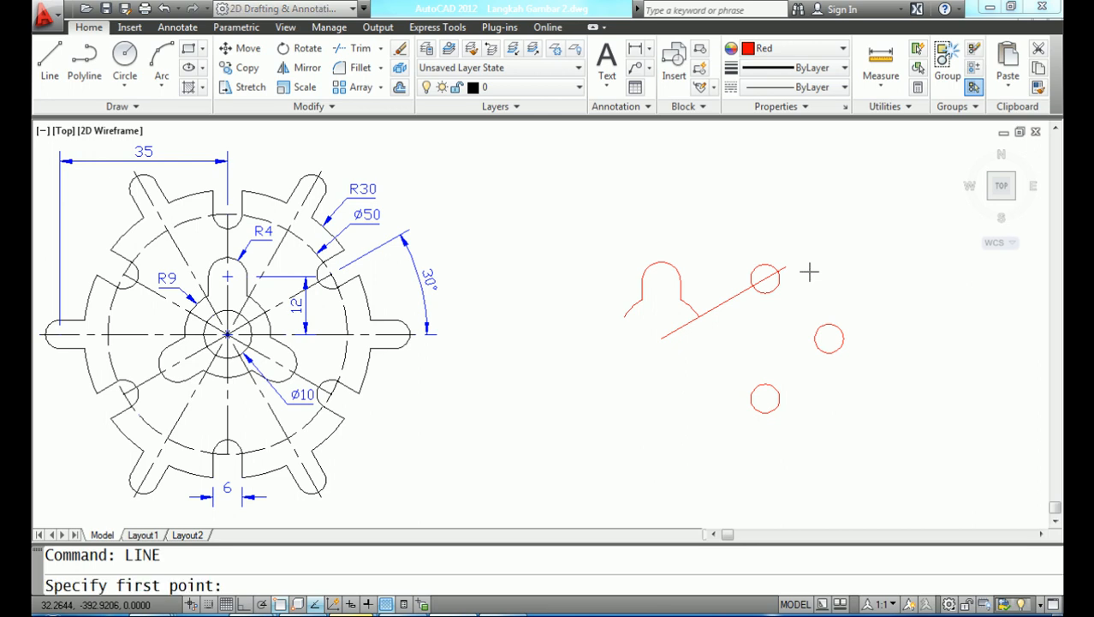
pyautogui.write('CEN')
pyautogui.press('Return')
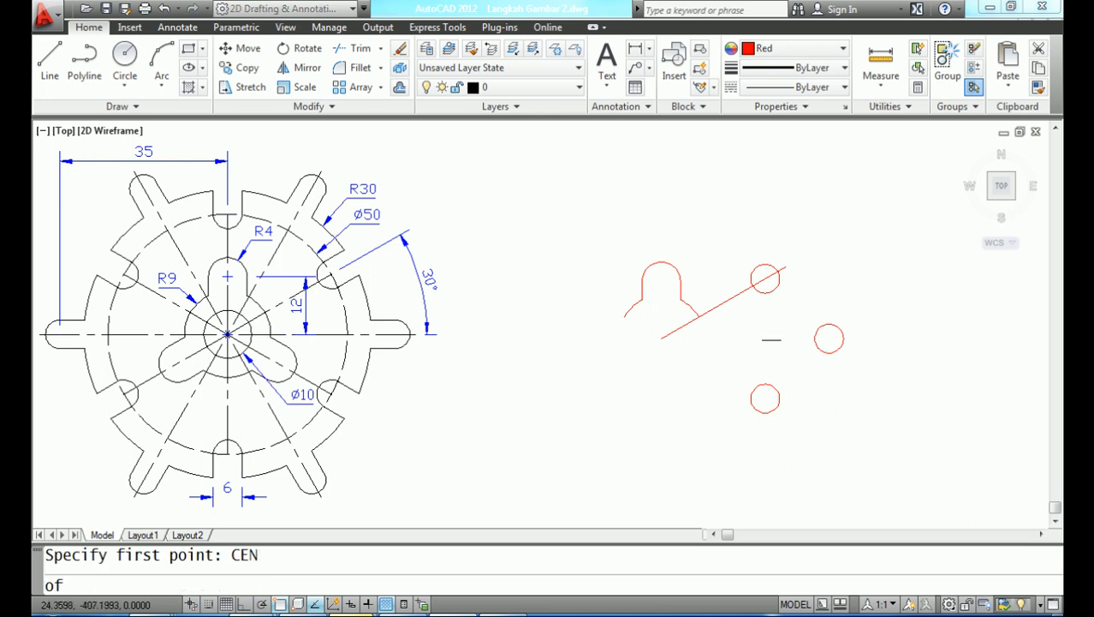
pyautogui.click(660, 336)
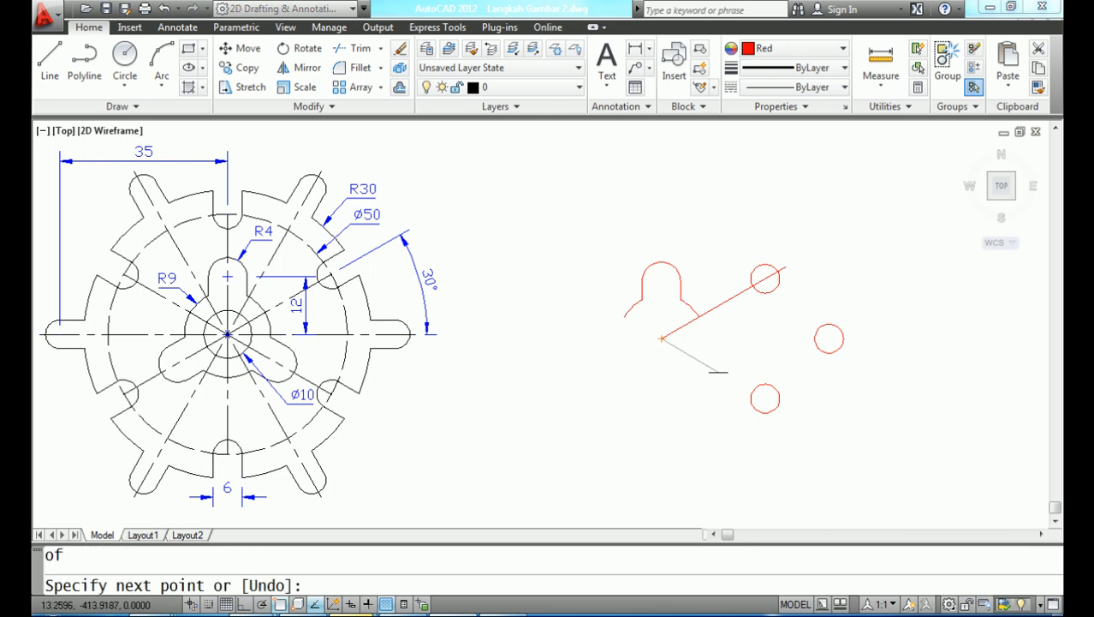
pyautogui.write('@30')
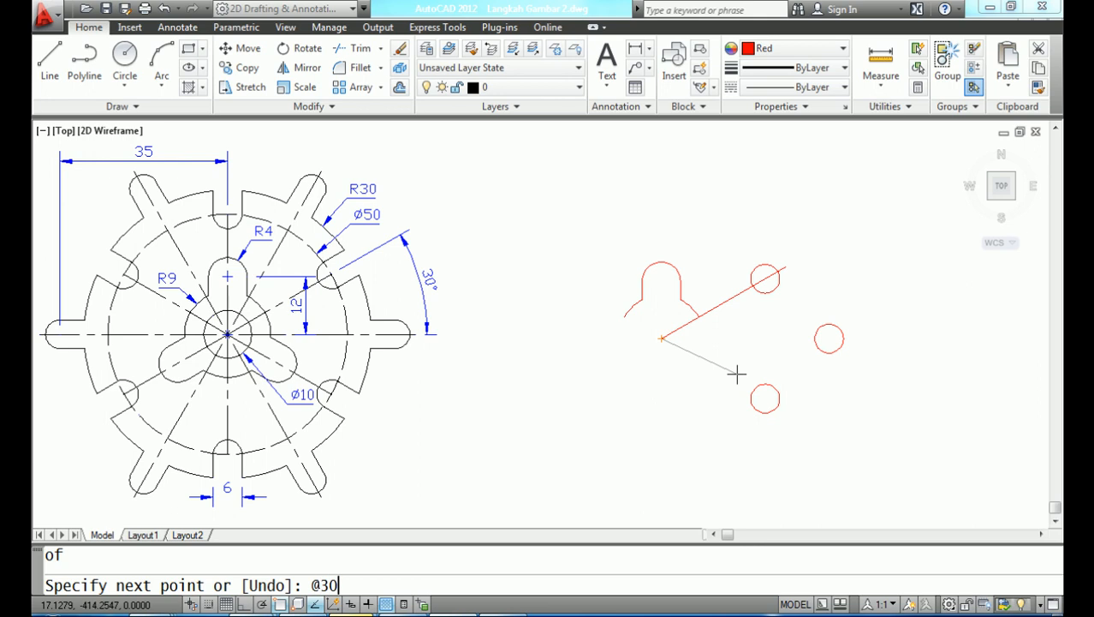
pyautogui.write('<-30')
pyautogui.press('Return')
pyautogui.press('Return')
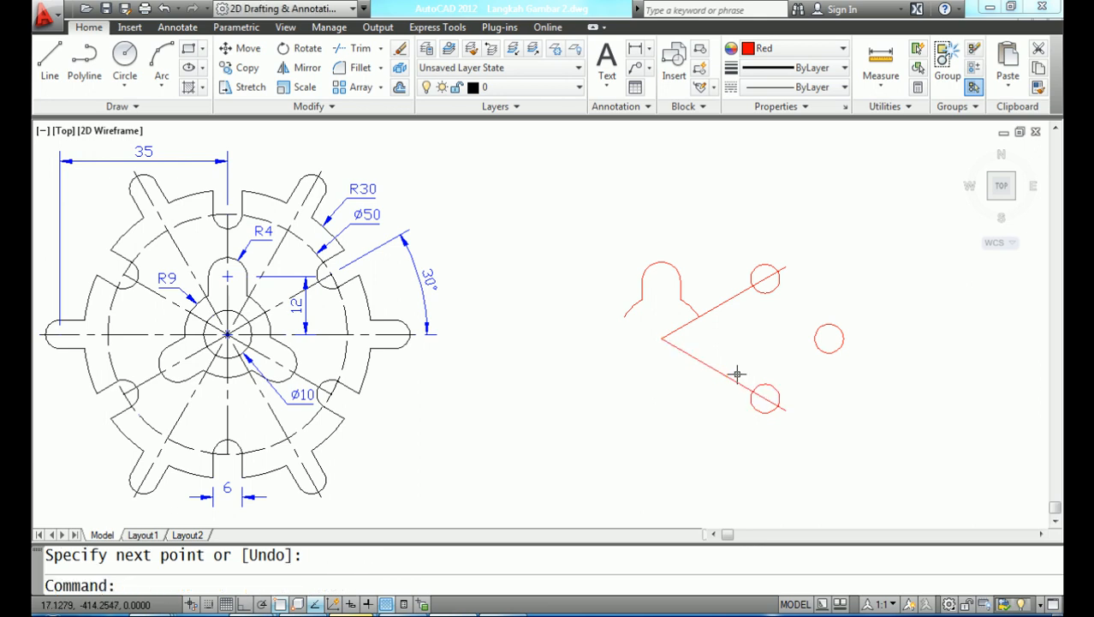
# Draw a horizontal line from the centre of the radius 9 arcs to the centre of the outermost small circle
pyautogui.write('LINE')
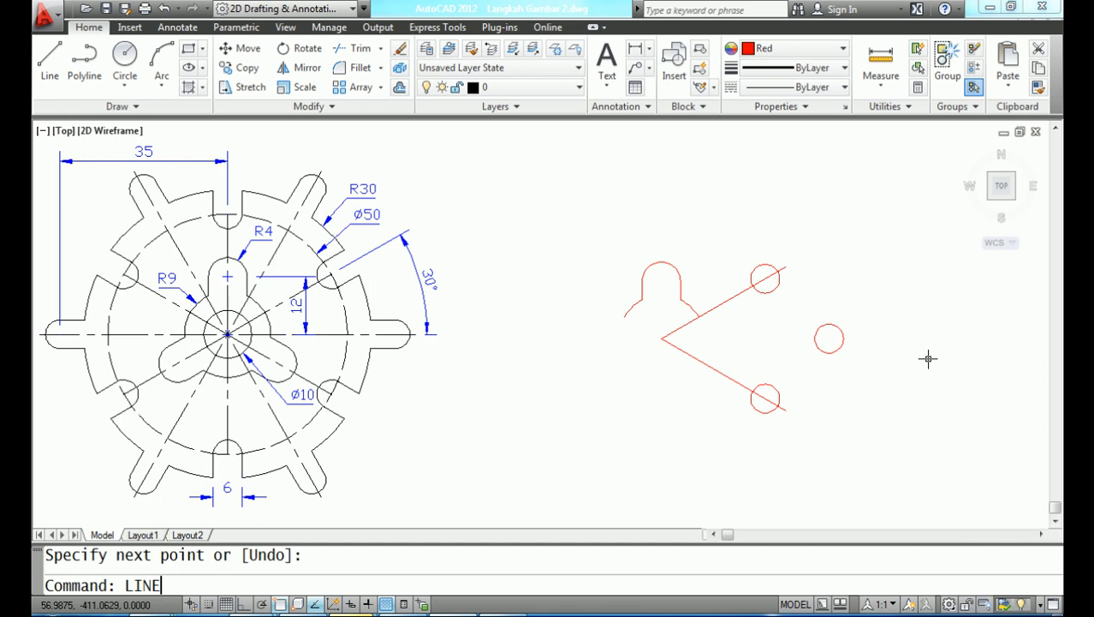
pyautogui.press('Return')
pyautogui.write('CEN')
pyautogui.press('Return')
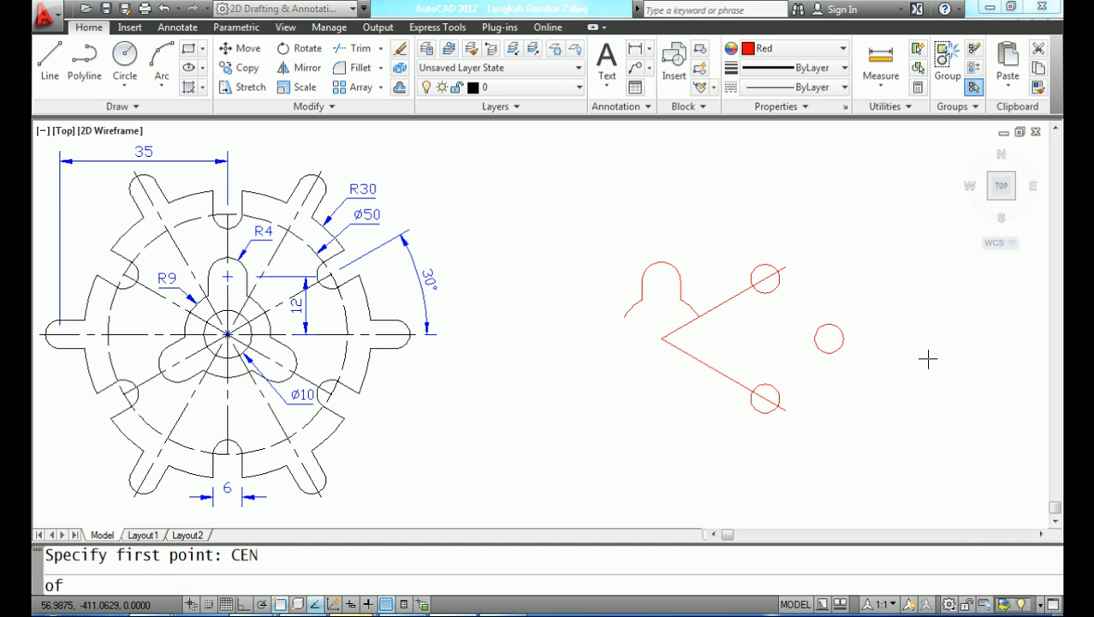
pyautogui.click(693, 308)
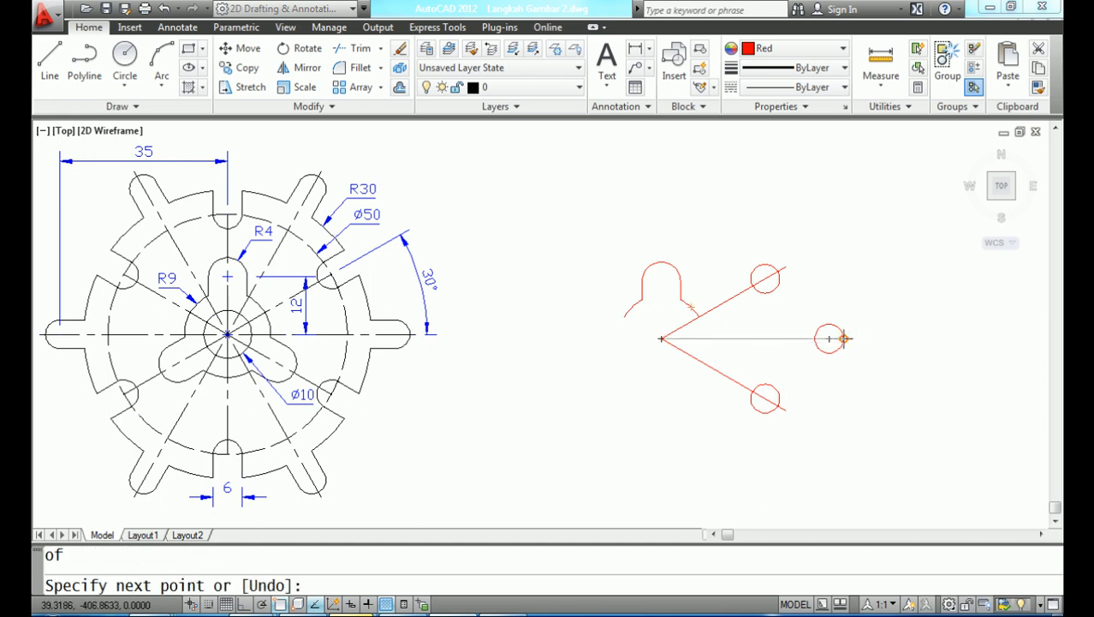
pyautogui.click(829, 339)
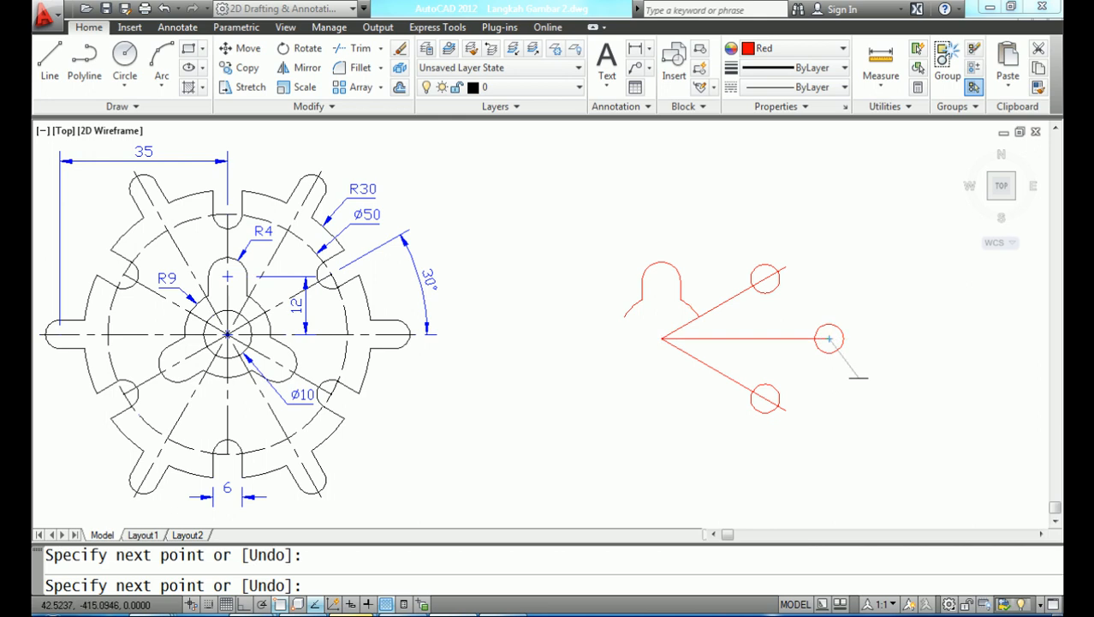
pyautogui.press('Return')
# Offset both angled lines by 3 towards the horizontal line
pyautogui.write('O')
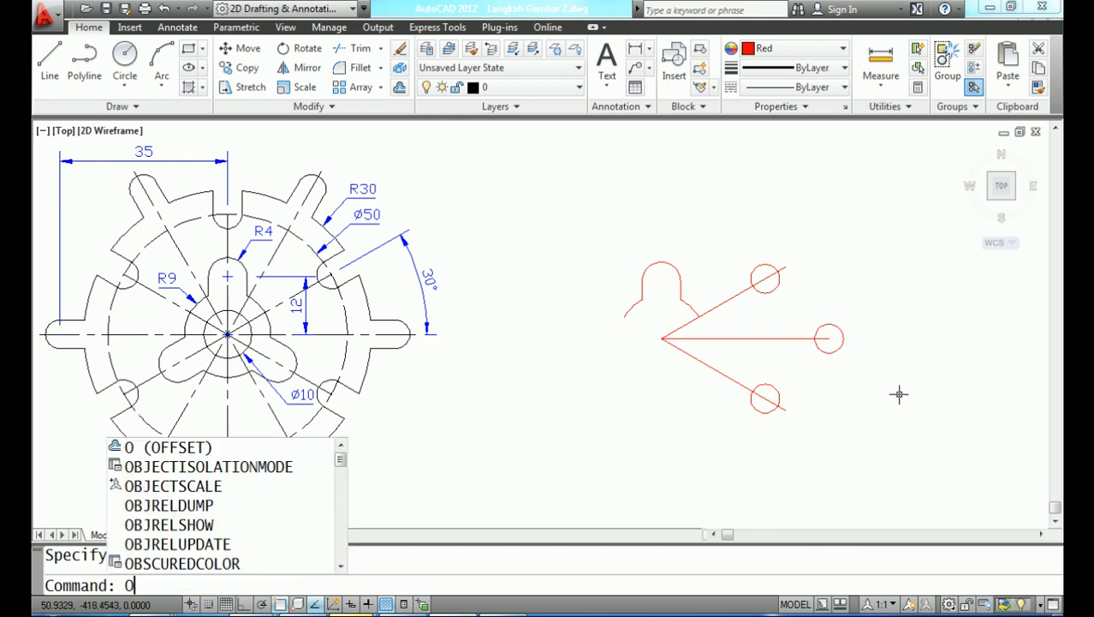
pyautogui.write('FFSET')
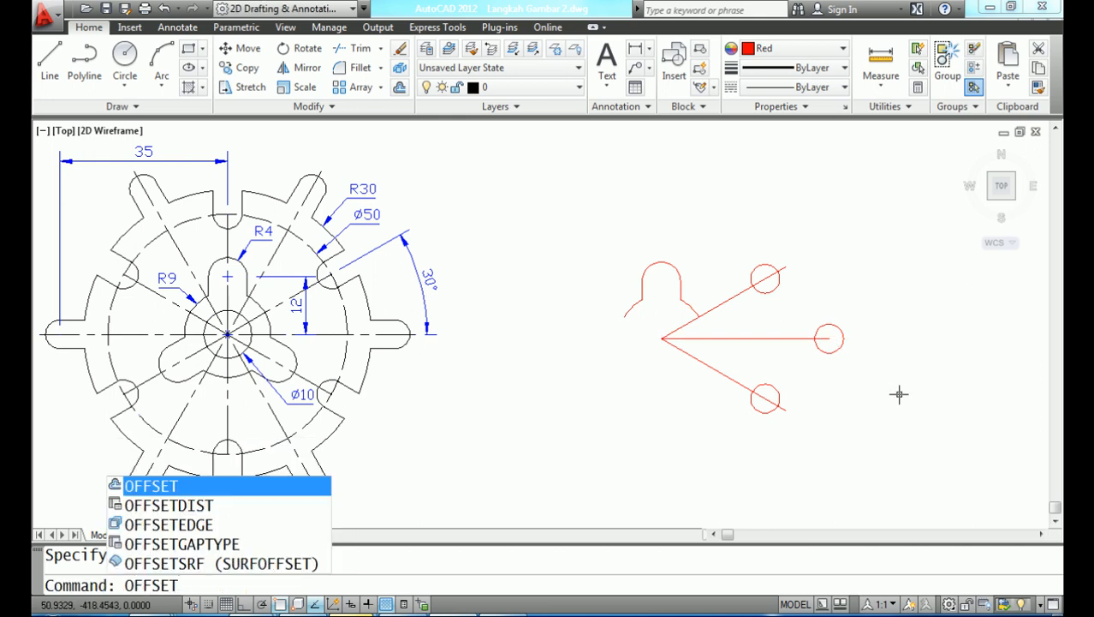
pyautogui.press('Return')
pyautogui.press('Return')
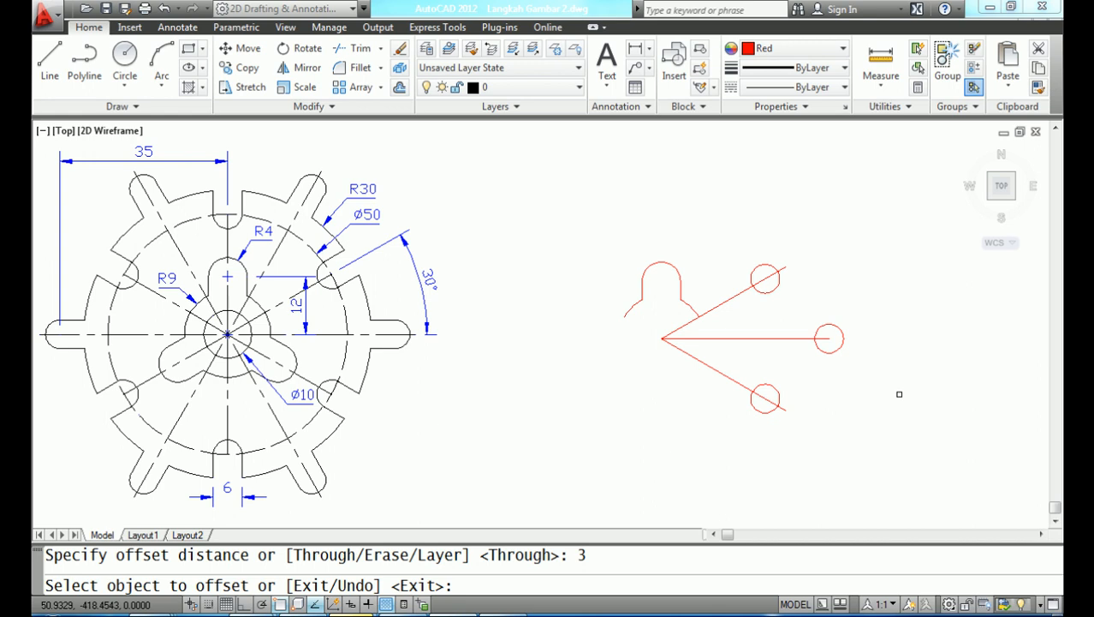
pyautogui.click(729, 297)
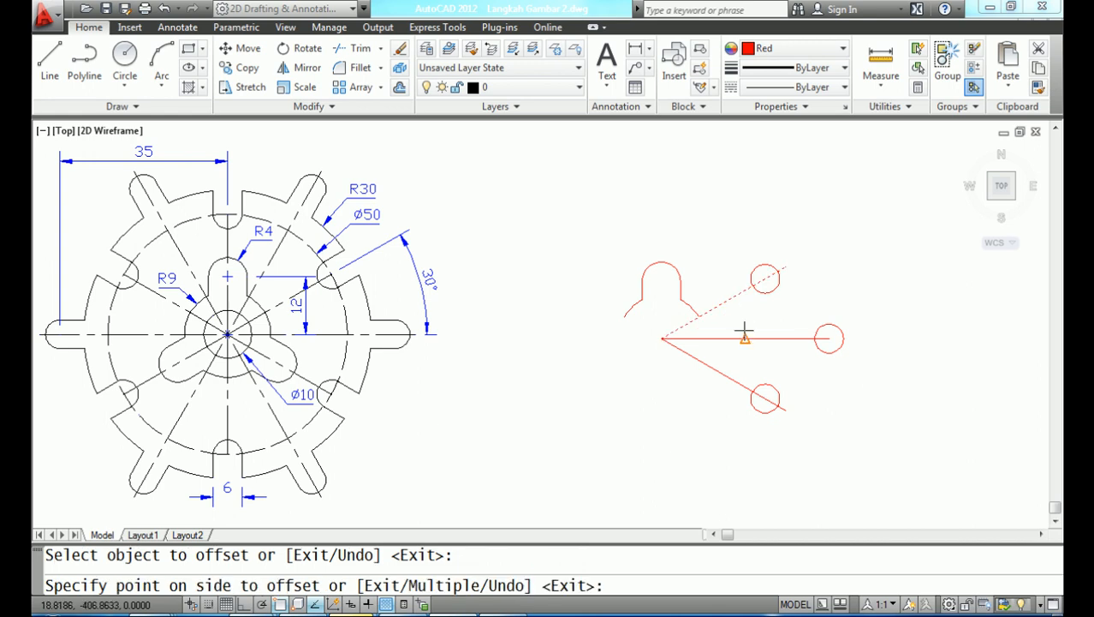
pyautogui.click(794, 312)
pyautogui.click(733, 378)
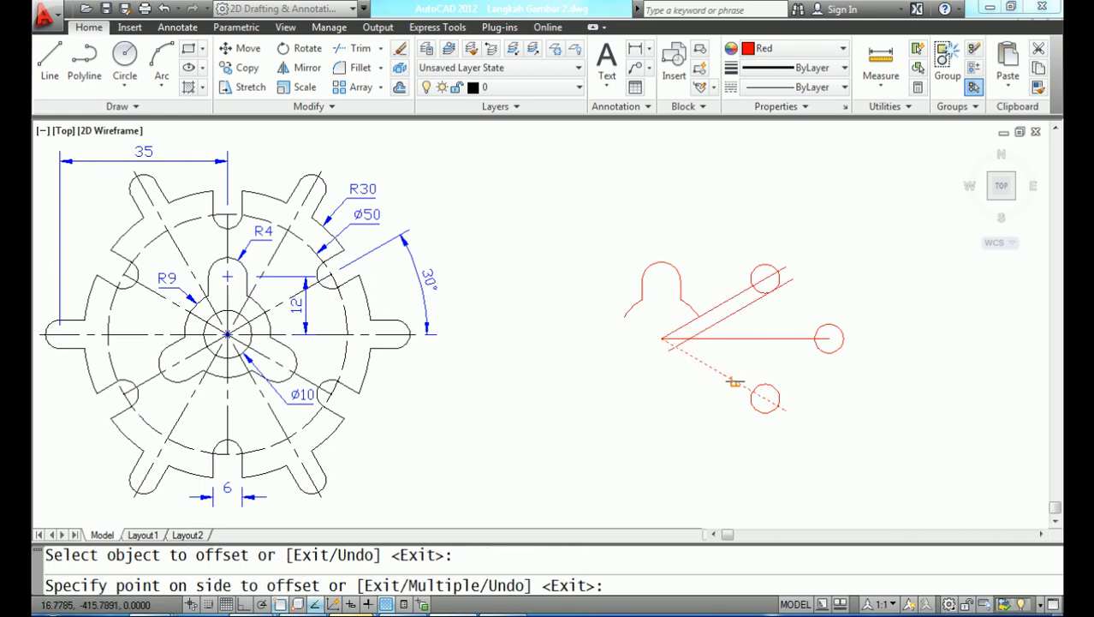
pyautogui.click(757, 367)
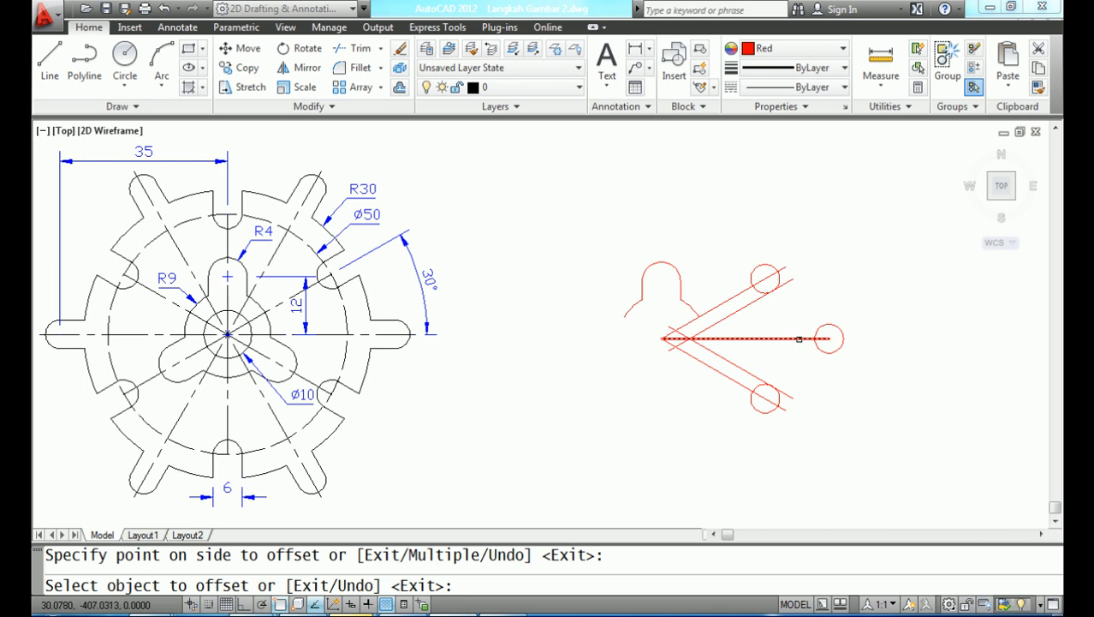
# Offset the horizontal line by 3 to both sides, above and below it
pyautogui.click(796, 337)
pyautogui.click(799, 317)
pyautogui.click(799, 336)
pyautogui.click(801, 368)
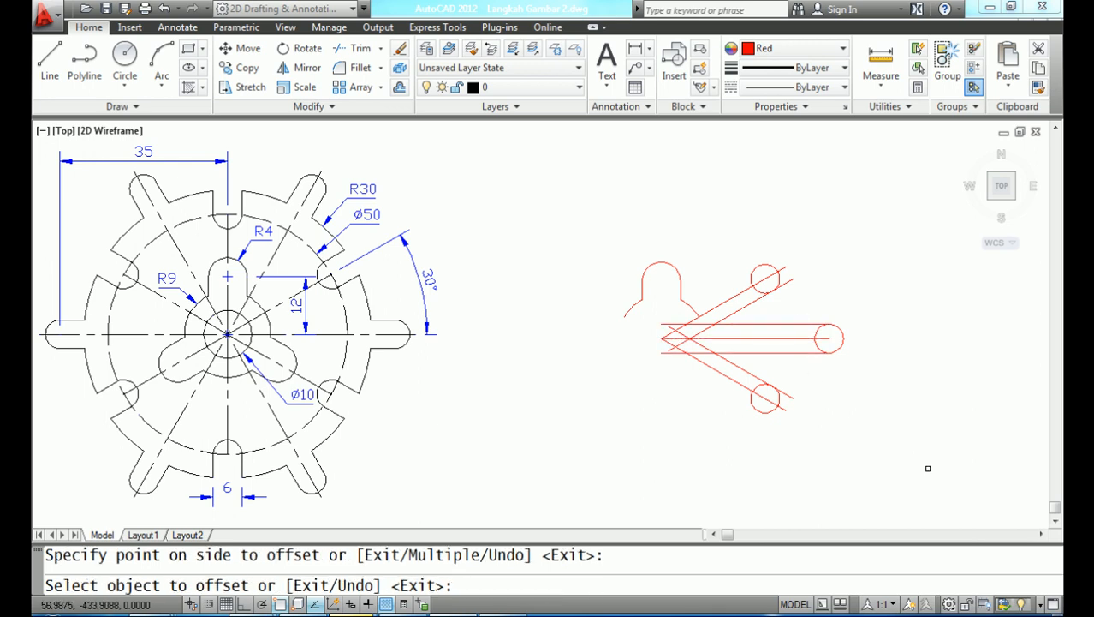
pyautogui.press('Return')
# Draw the outer rim arc centred on the radius 9 arcs' centre, from the lower 30-long angled line's end to the upper one's end
pyautogui.write('ARC')
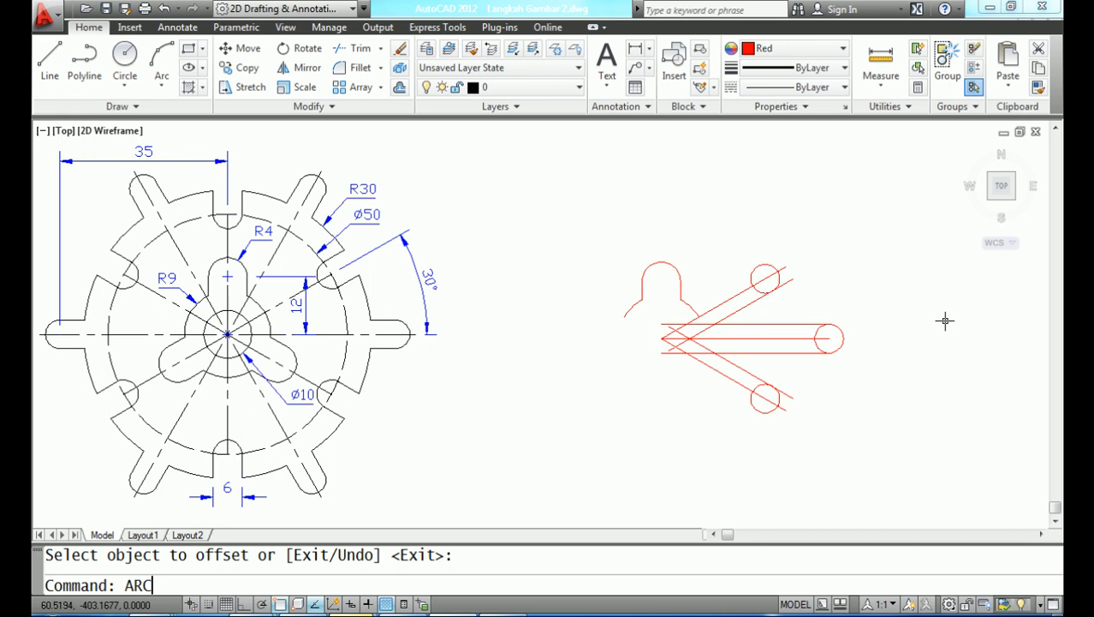
pyautogui.press('Return')
pyautogui.write('C')
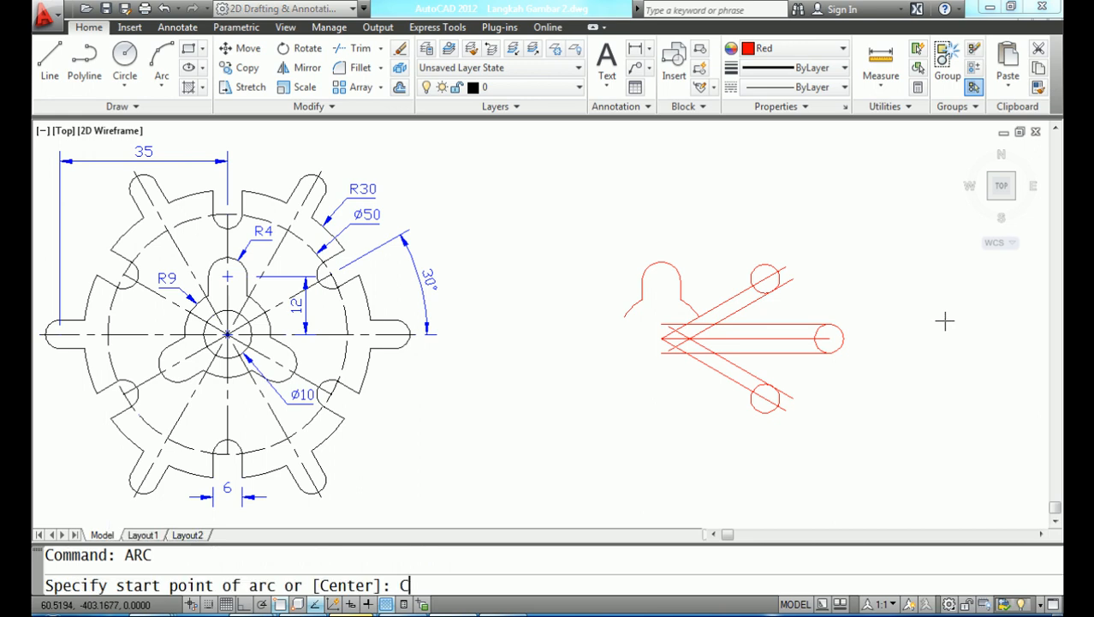
pyautogui.press('Return')
pyautogui.write('CEN')
pyautogui.press('Return')
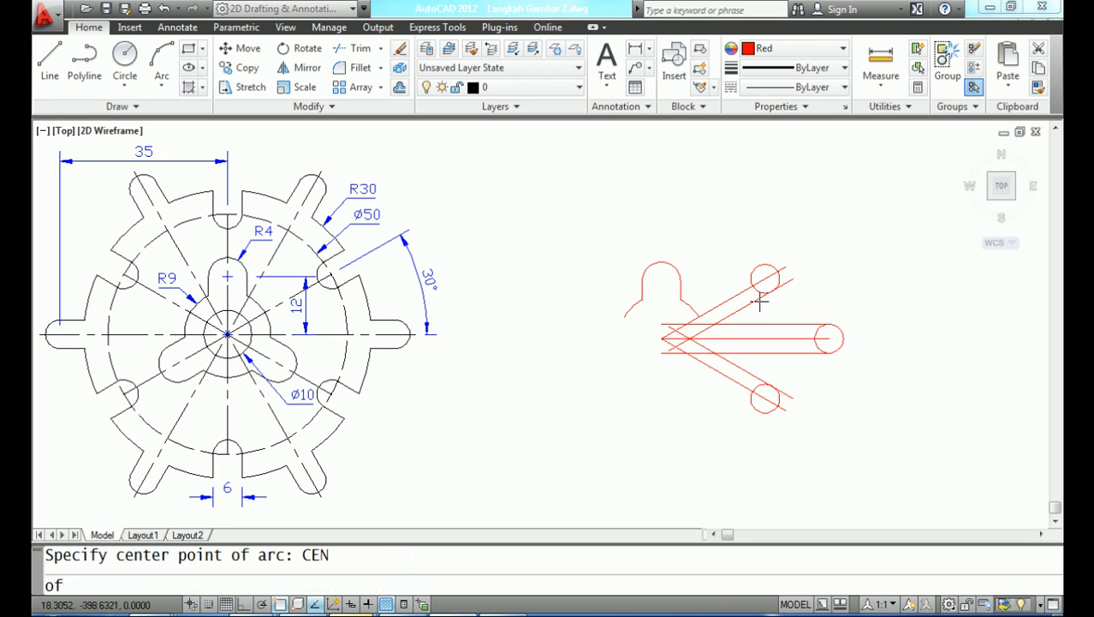
pyautogui.click(630, 314)
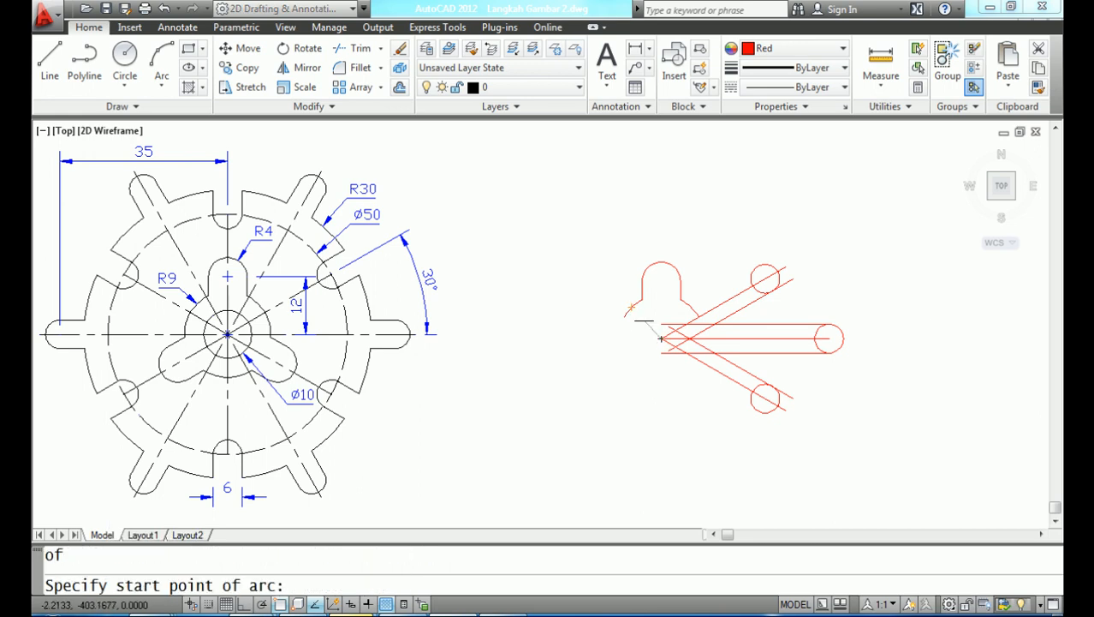
pyautogui.click(786, 410)
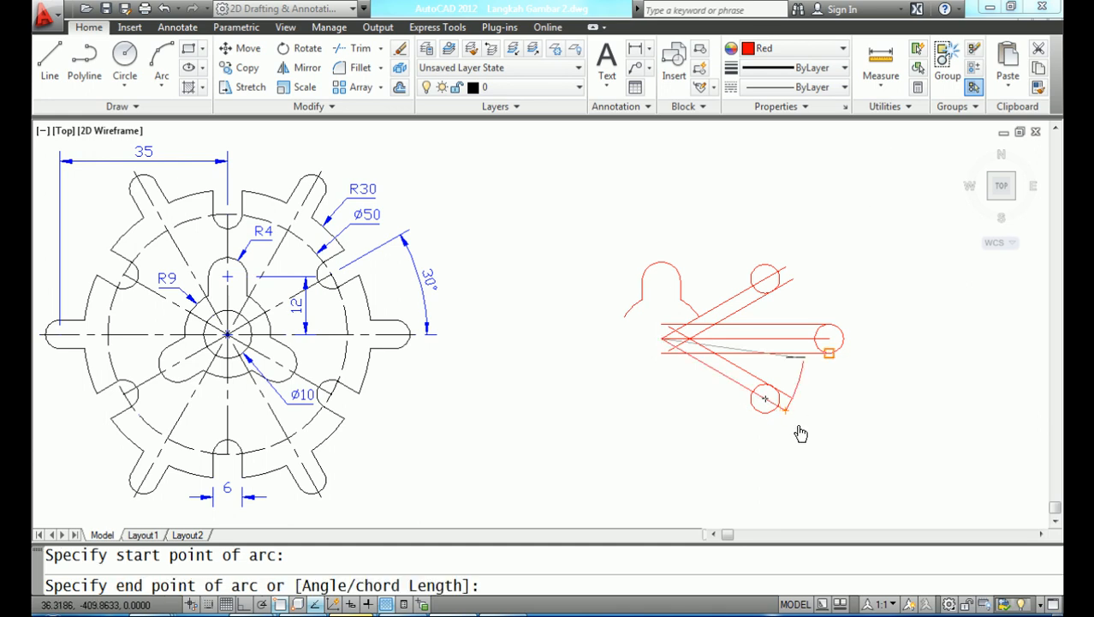
pyautogui.click(787, 270)
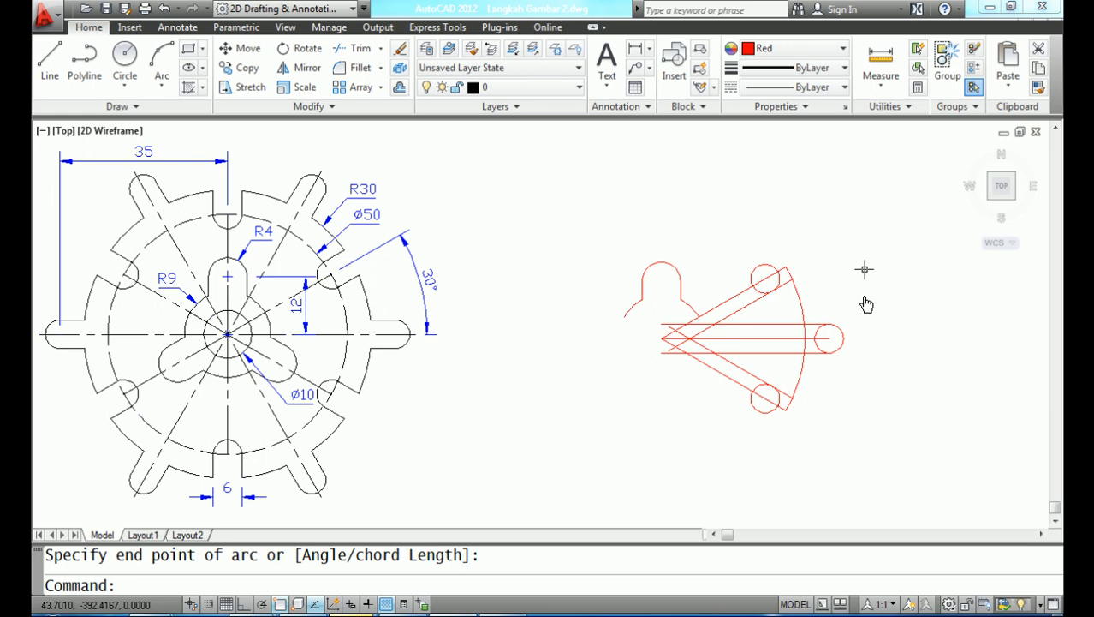
pyautogui.press('Return')
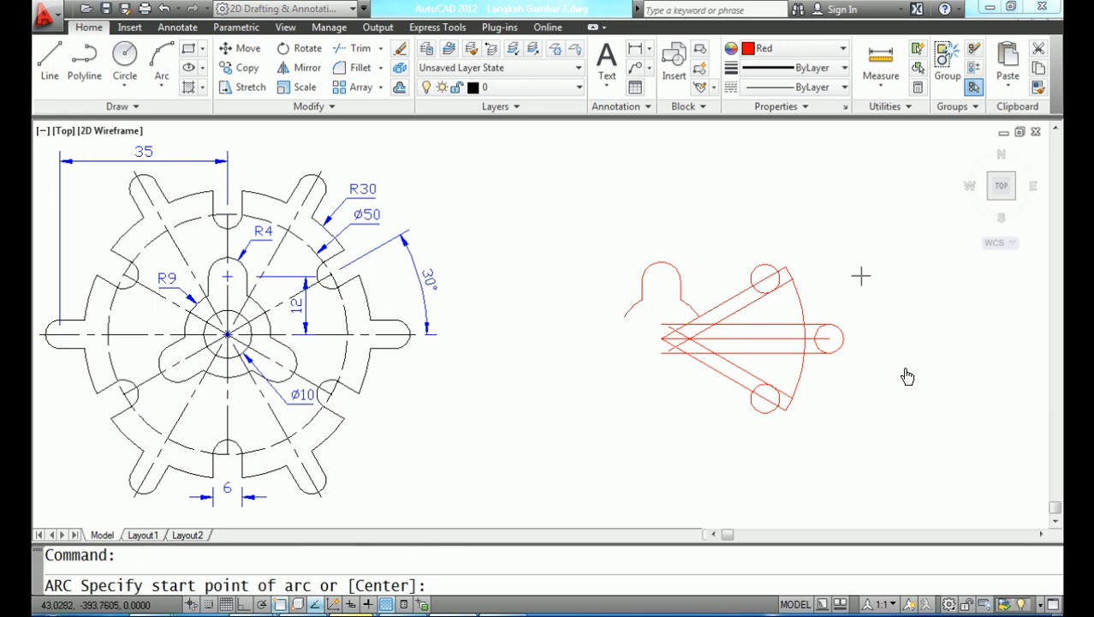
pyautogui.press('Return')
pyautogui.press('Return')
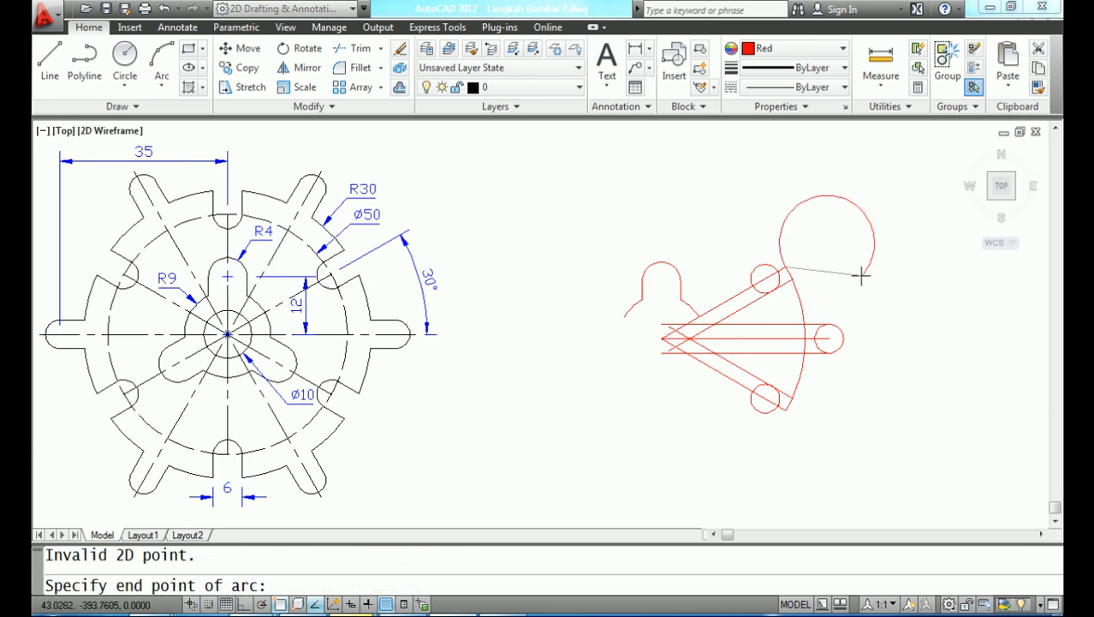
pyautogui.press('Escape')
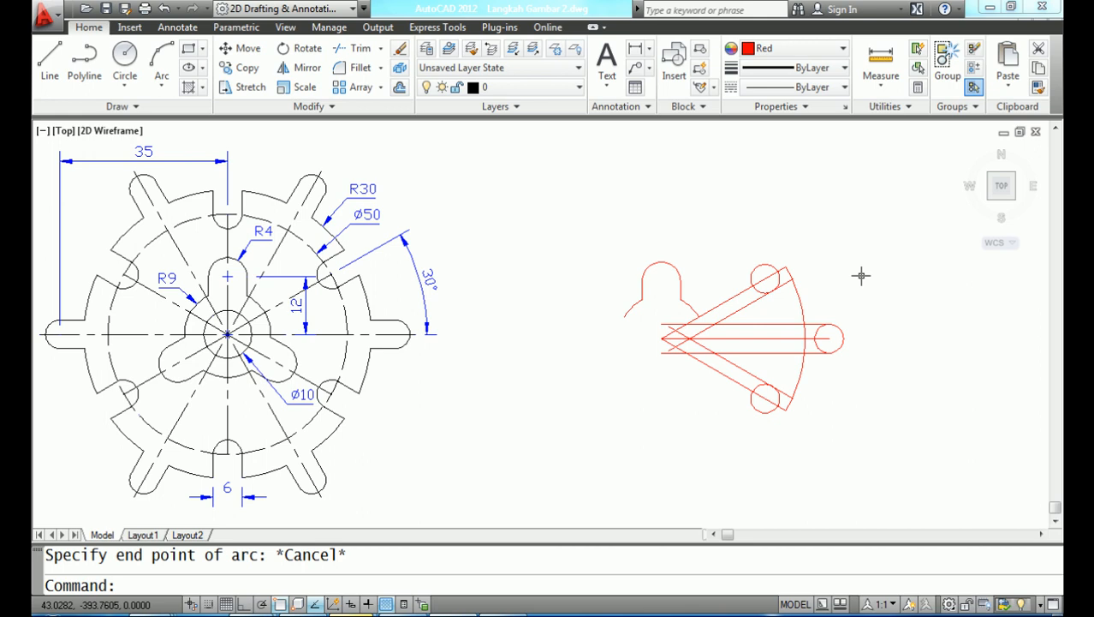
# Trim the two offset horizontal lines inside the rim arc, the rim arc between them, and the outermost circle's inner half to form the spoke
pyautogui.scroll(3, 772, 316)
pyautogui.scroll(2, 770, 313)
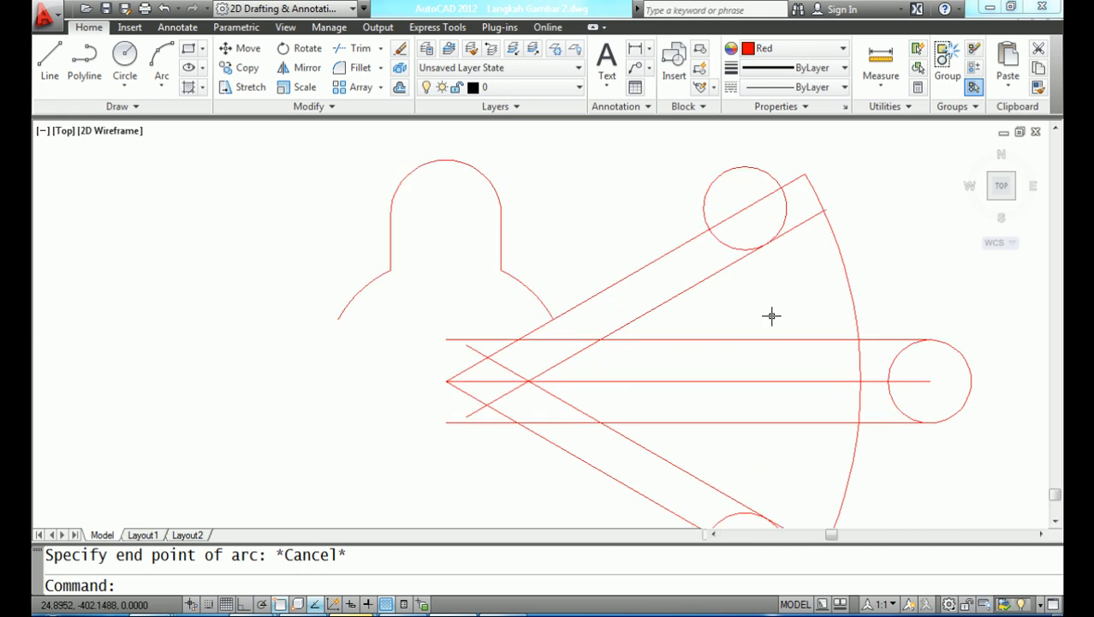
pyautogui.scroll(-2, 760, 270)
pyautogui.moveTo(760, 270); pyautogui.dragTo(721, 266, button='middle')
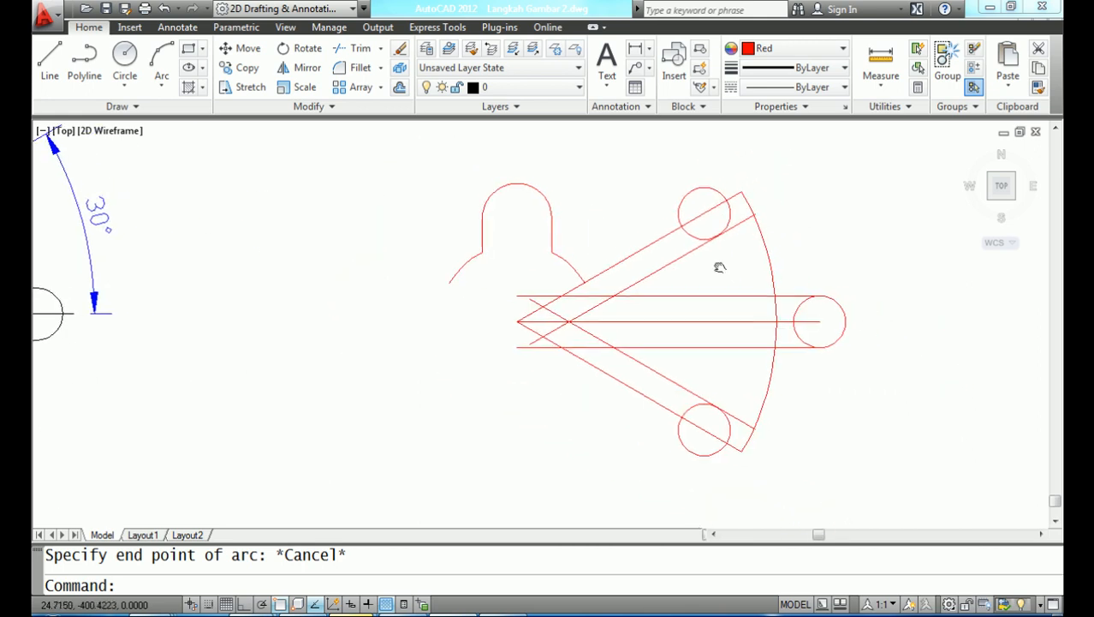
pyautogui.write('TRI')
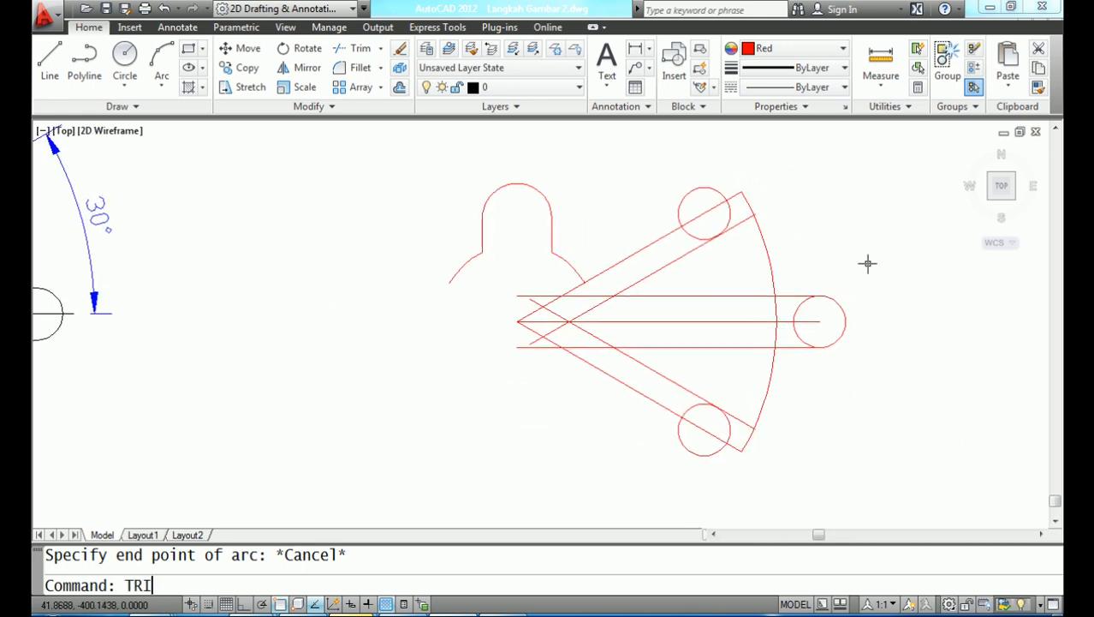
pyautogui.write('M')
pyautogui.press('Return')
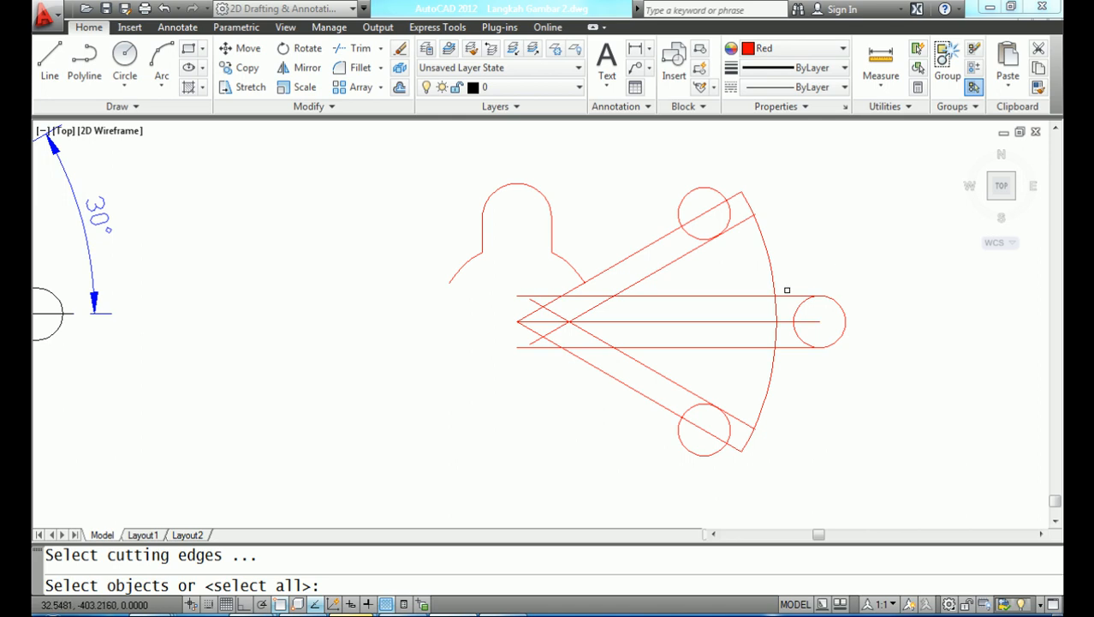
pyautogui.click(787, 296)
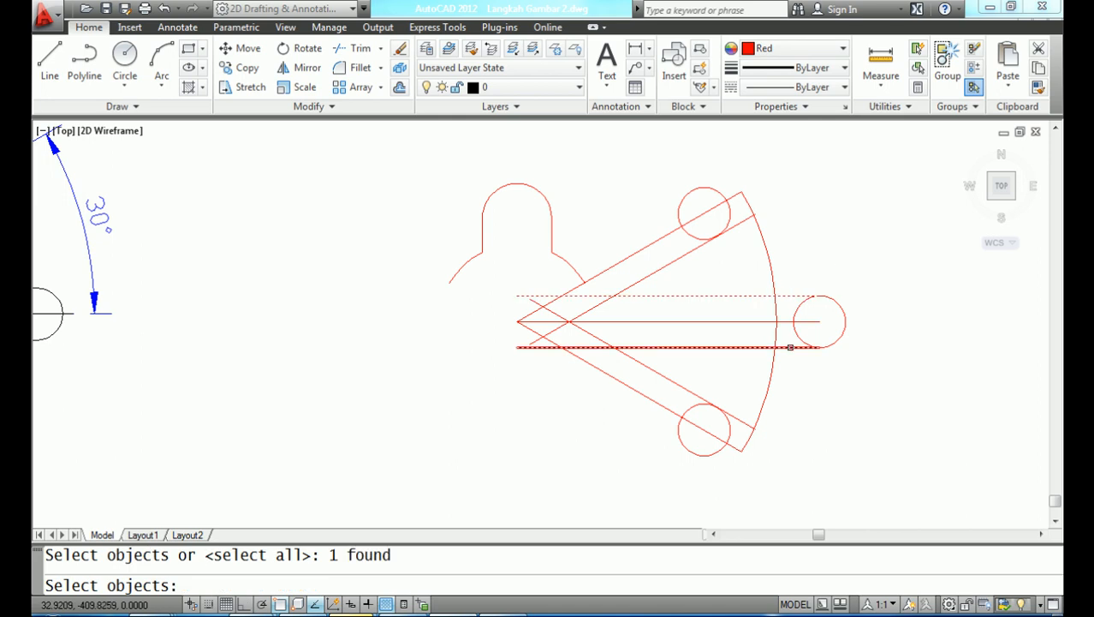
pyautogui.click(788, 346)
pyautogui.click(774, 364)
pyautogui.press('Return')
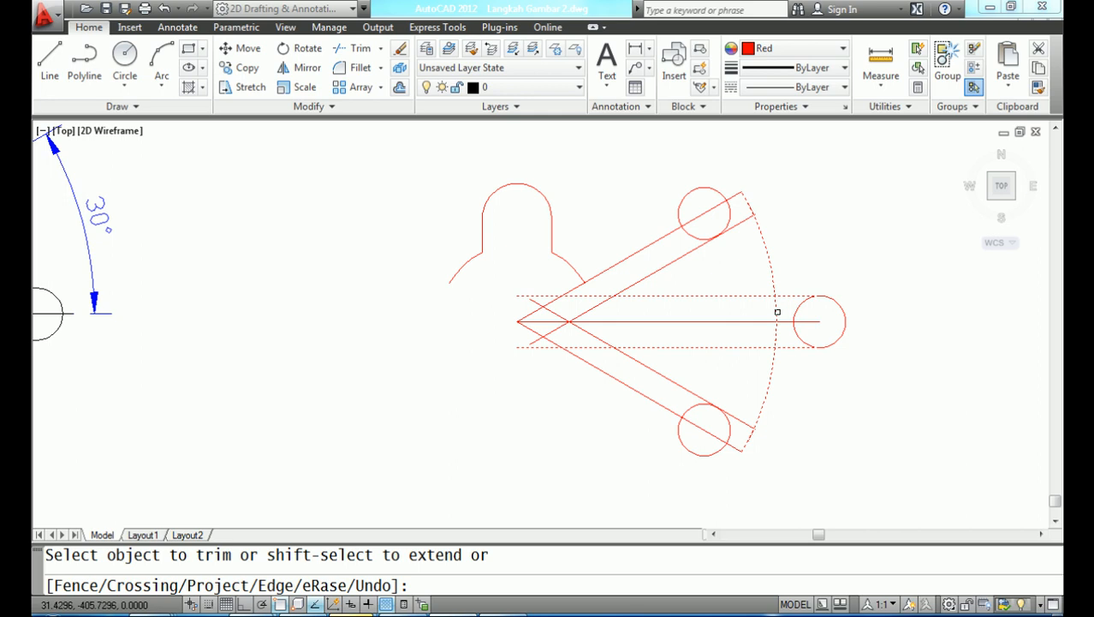
pyautogui.click(745, 296)
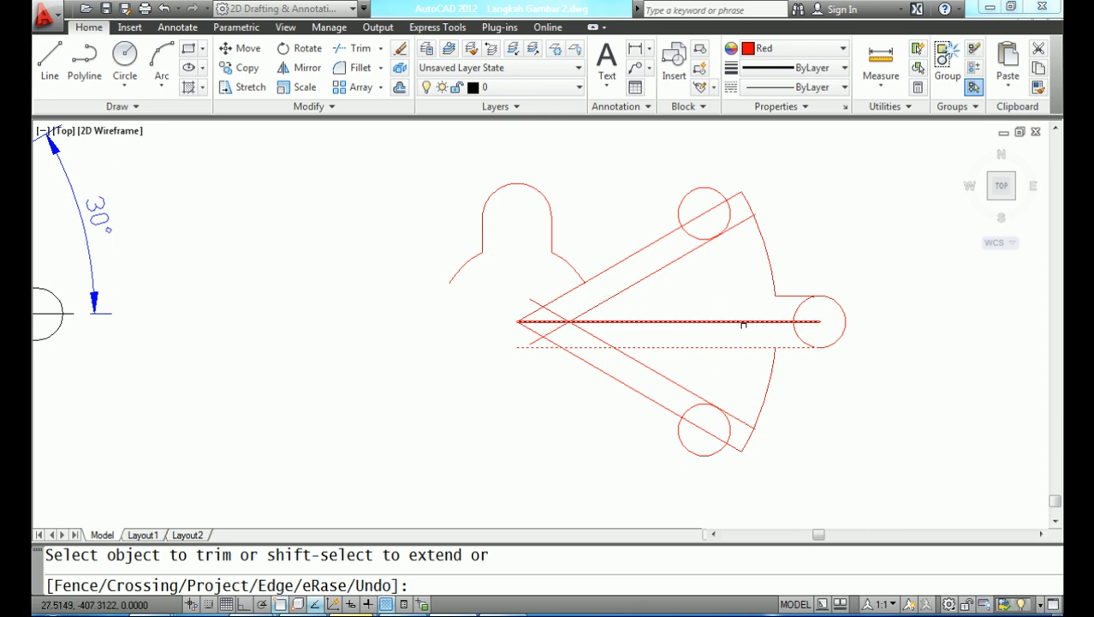
pyautogui.click(746, 346)
pyautogui.click(775, 336)
pyautogui.click(803, 330)
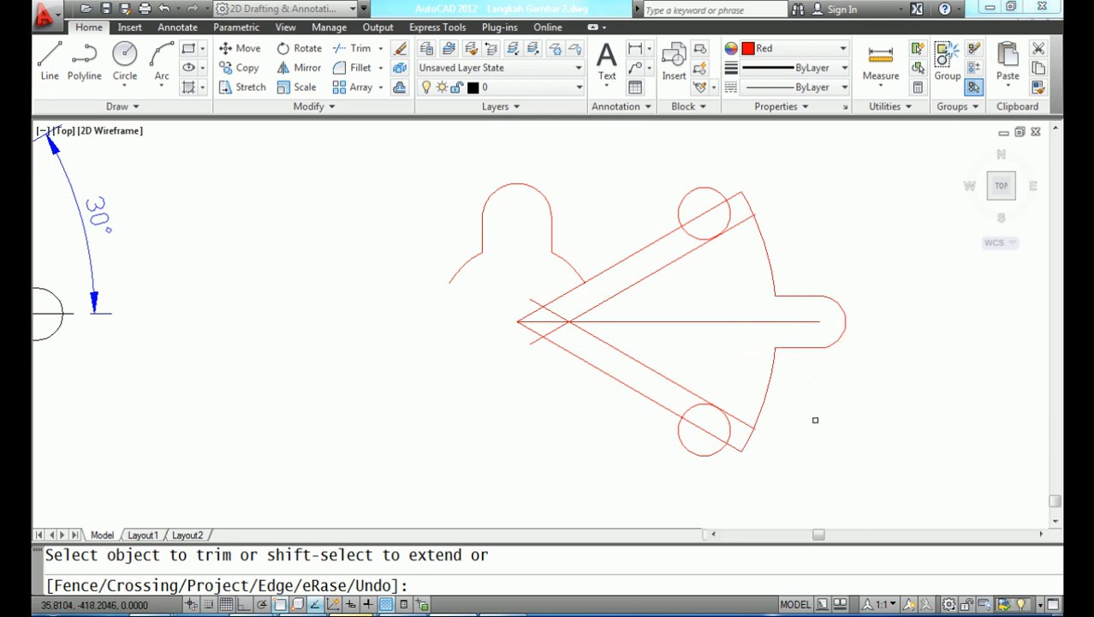
pyautogui.press('Return')
# Using the four angled lines as cutting edges, trim both slot circles to the inner arc between each pair of lines
pyautogui.write('TRI')
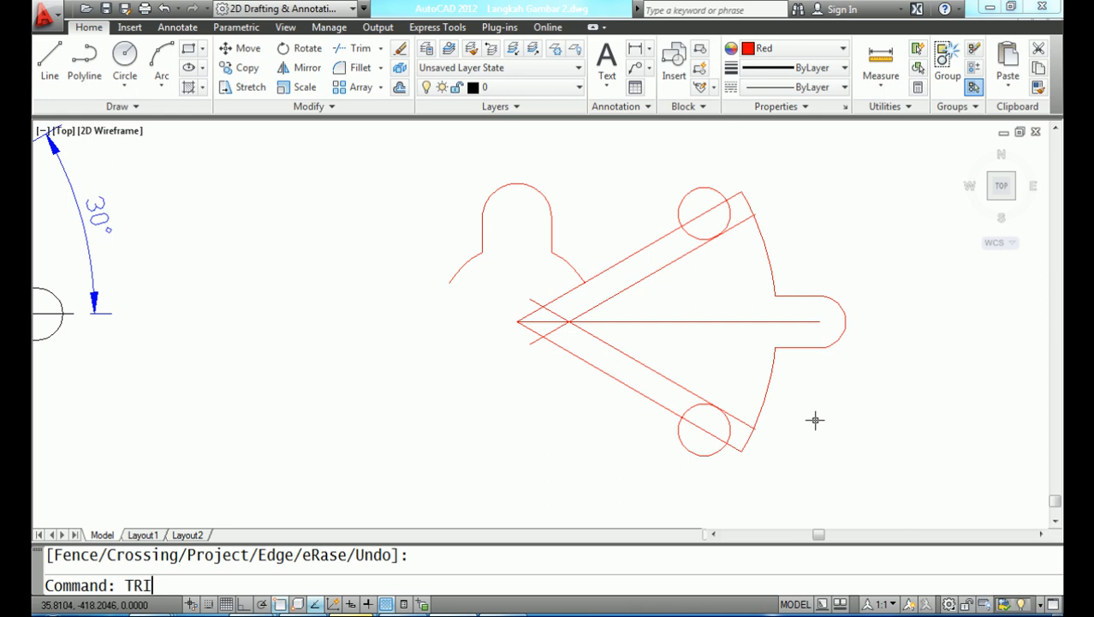
pyautogui.write('M')
pyautogui.press('Return')
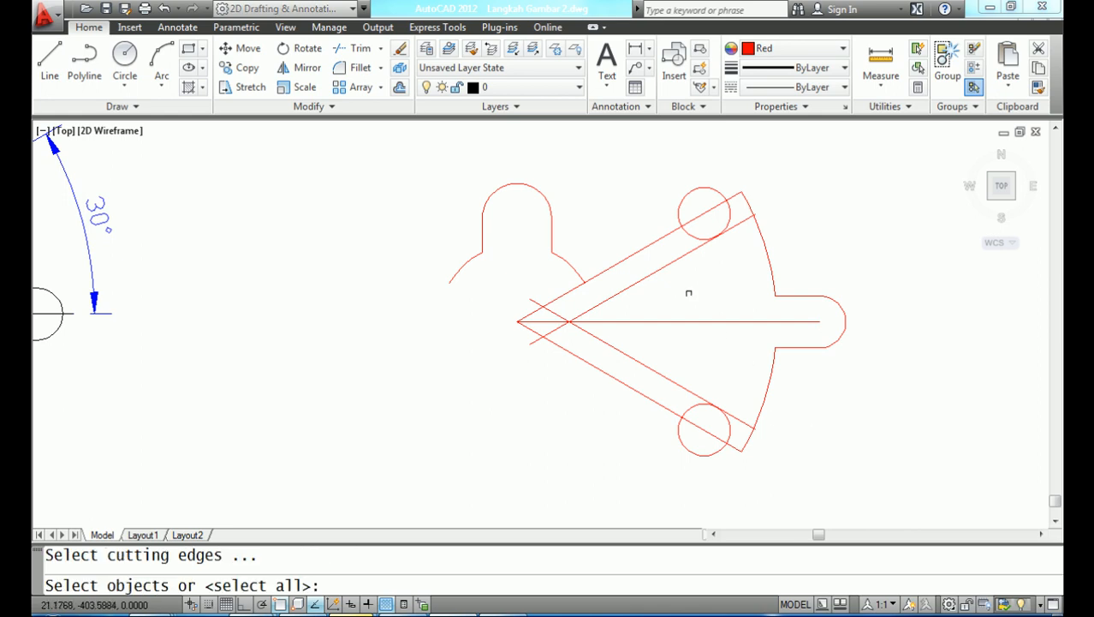
pyautogui.click(666, 262)
pyautogui.click(658, 241)
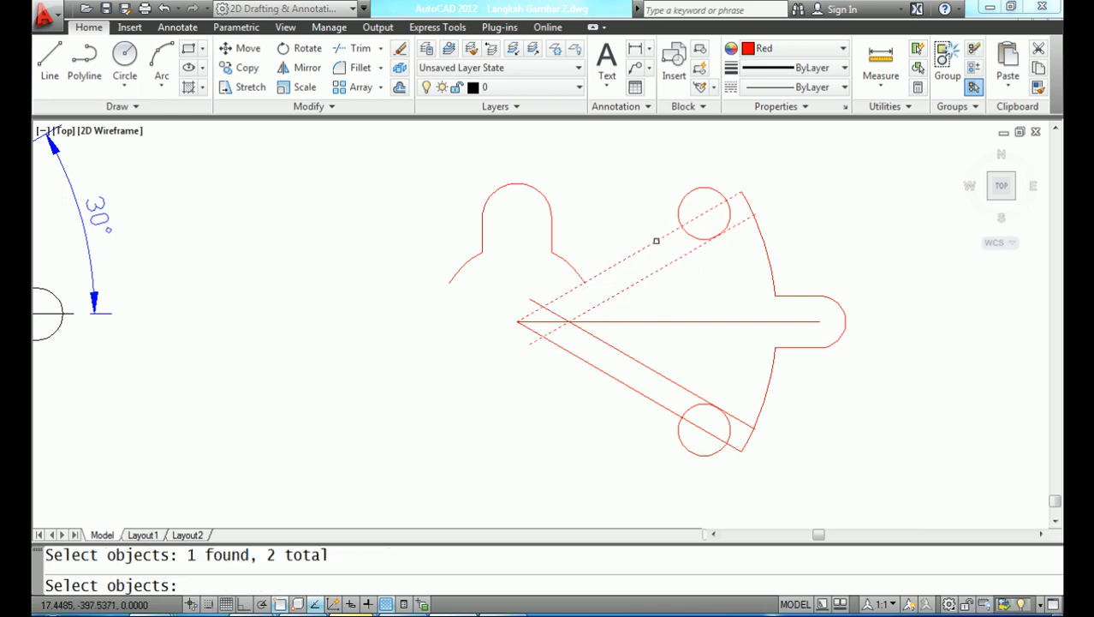
pyautogui.click(675, 375)
pyautogui.click(670, 410)
pyautogui.press('Return')
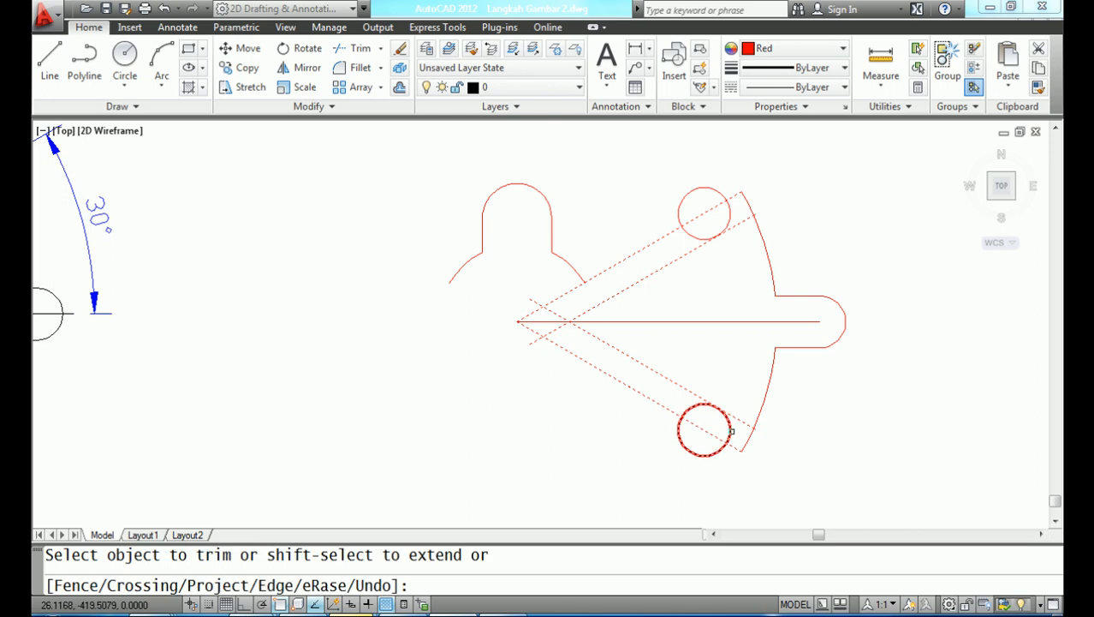
pyautogui.click(718, 451)
pyautogui.click(685, 199)
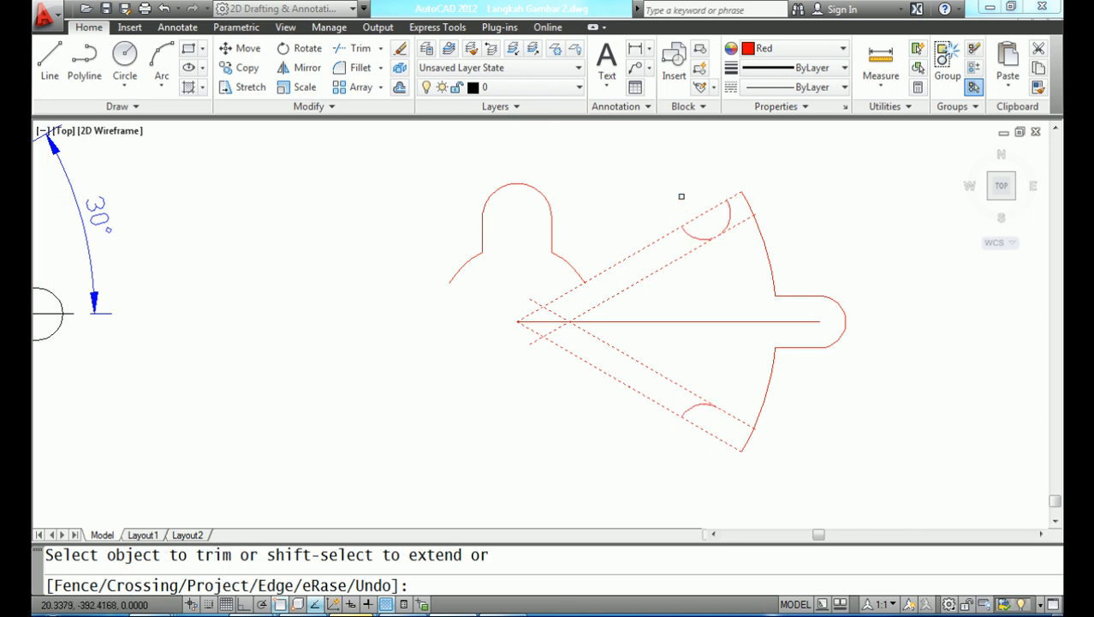
pyautogui.click(725, 211)
# Trim off both ends of the outer rim arc where they cross the slots between the angled lines
pyautogui.click(746, 202)
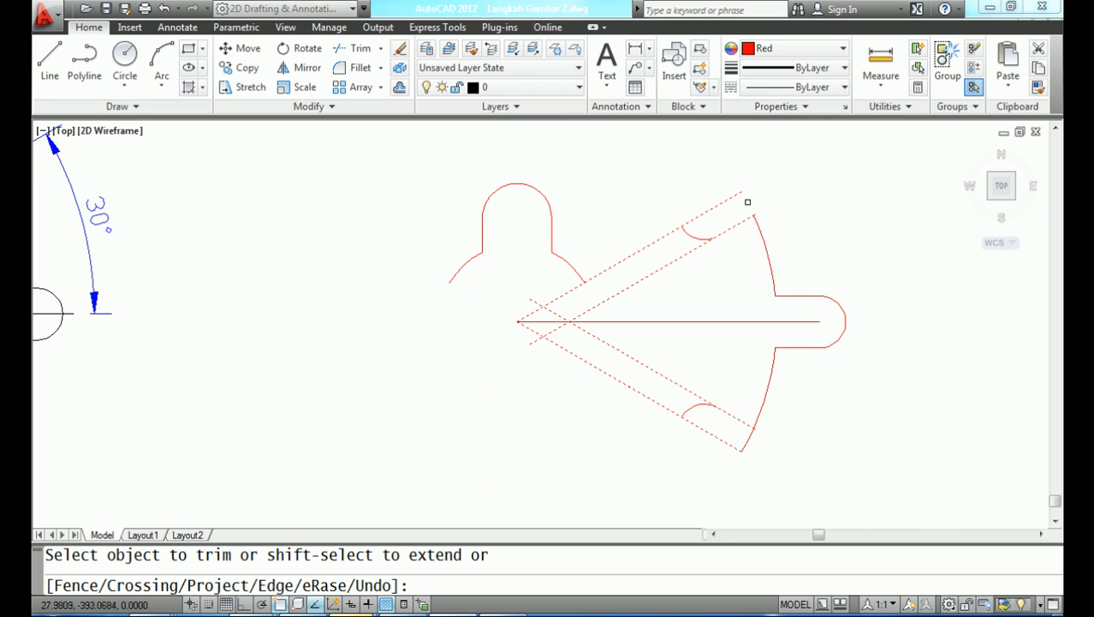
pyautogui.click(746, 440)
pyautogui.press('Return')
# Try to trim the overhanging end of the lower offset angled line against both rim arcs
pyautogui.write('TRIM')
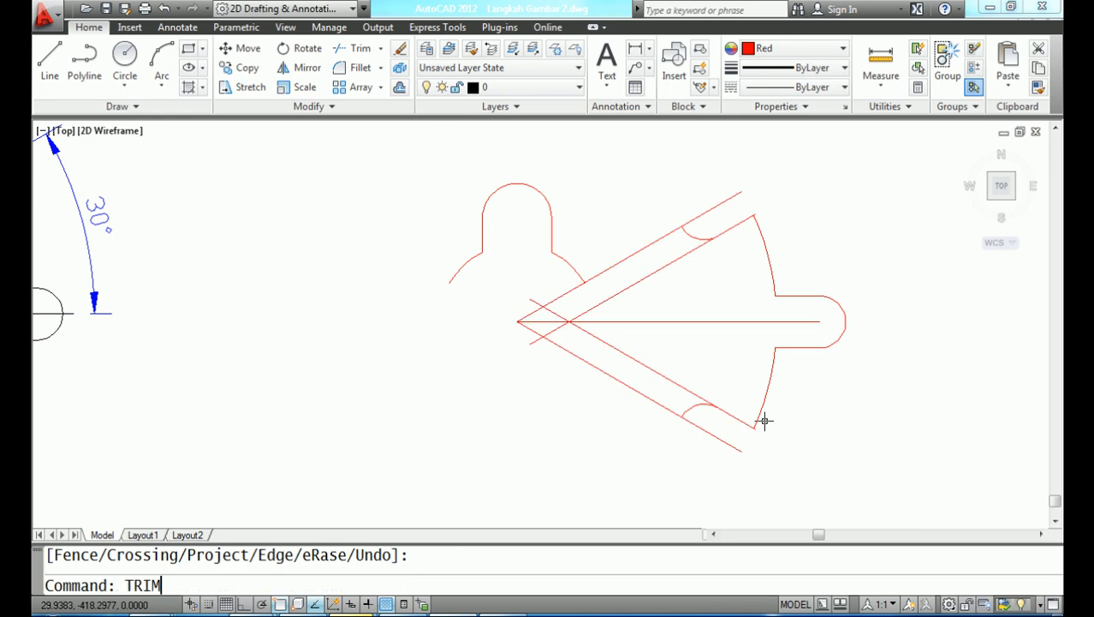
pyautogui.press('Return')
pyautogui.scroll(3, 765, 420)
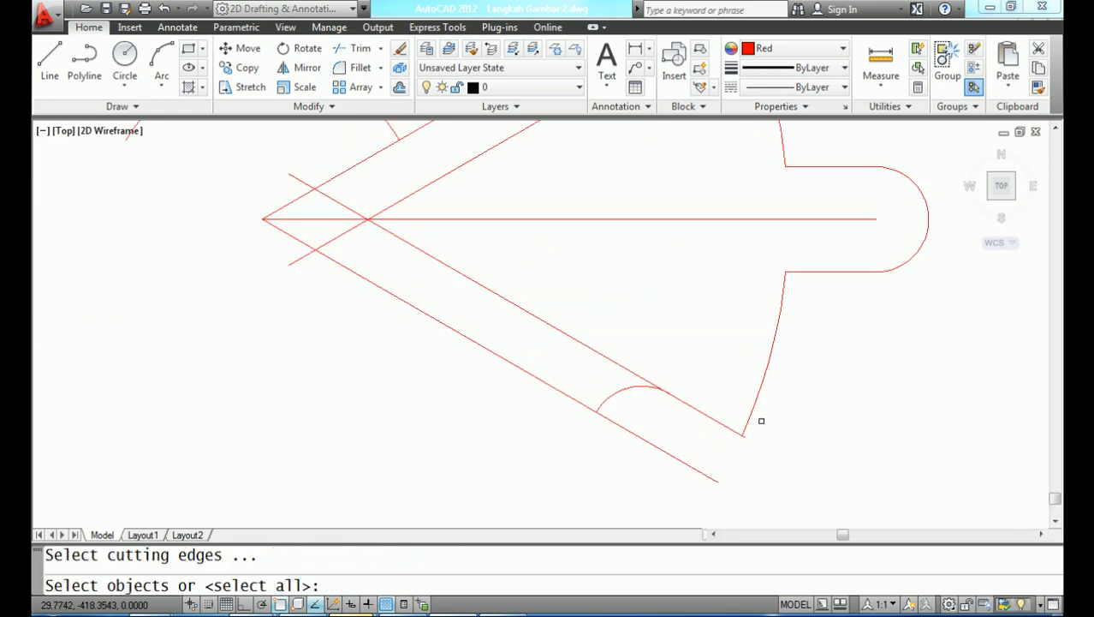
pyautogui.click(741, 419)
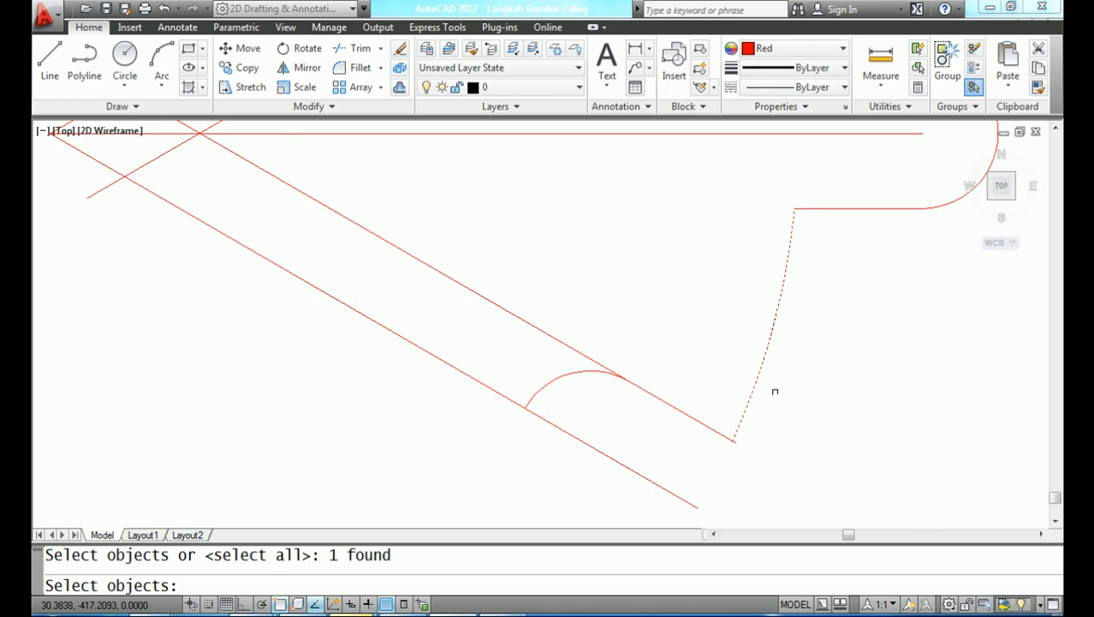
pyautogui.scroll(-2, 758, 165)
pyautogui.scroll(-2, 758, 164)
pyautogui.moveTo(758, 164); pyautogui.dragTo(737, 240, button='middle')
pyautogui.click(750, 186)
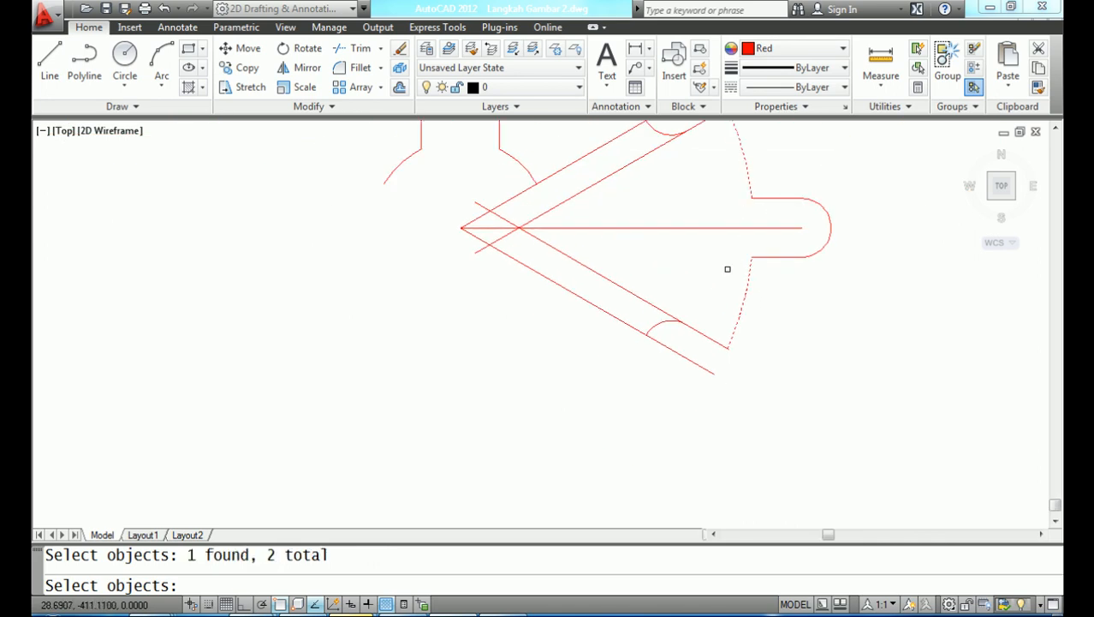
pyautogui.press('Return')
pyautogui.scroll(4, 733, 346)
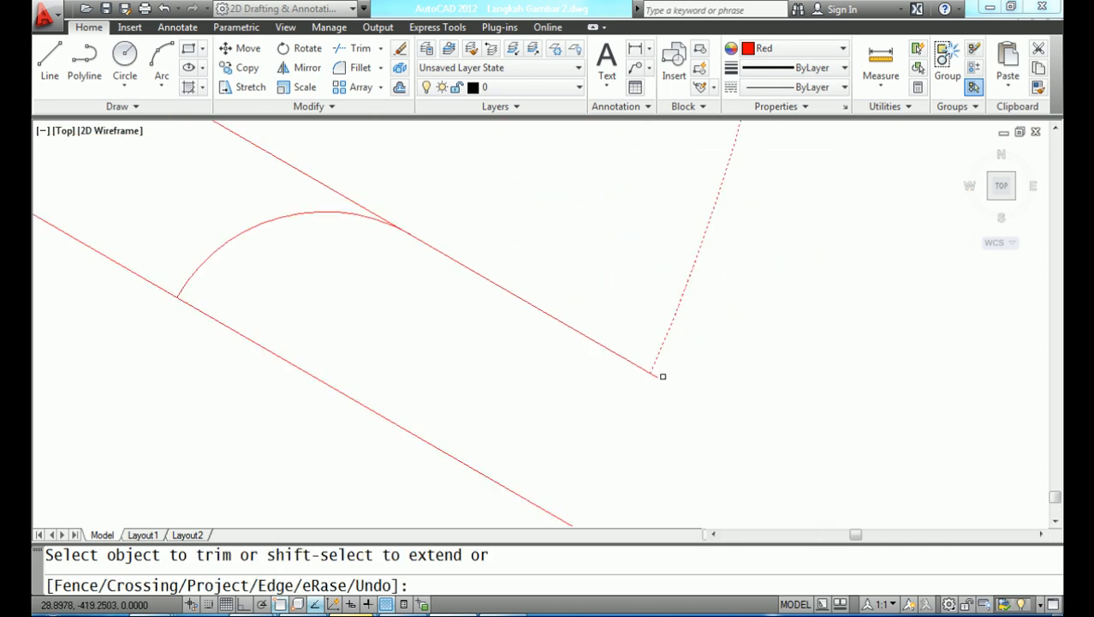
pyautogui.press('Return')
# Trim the overhanging end of the lower offset angled line, with the lower rim arc as cutting edge
pyautogui.press('Return')
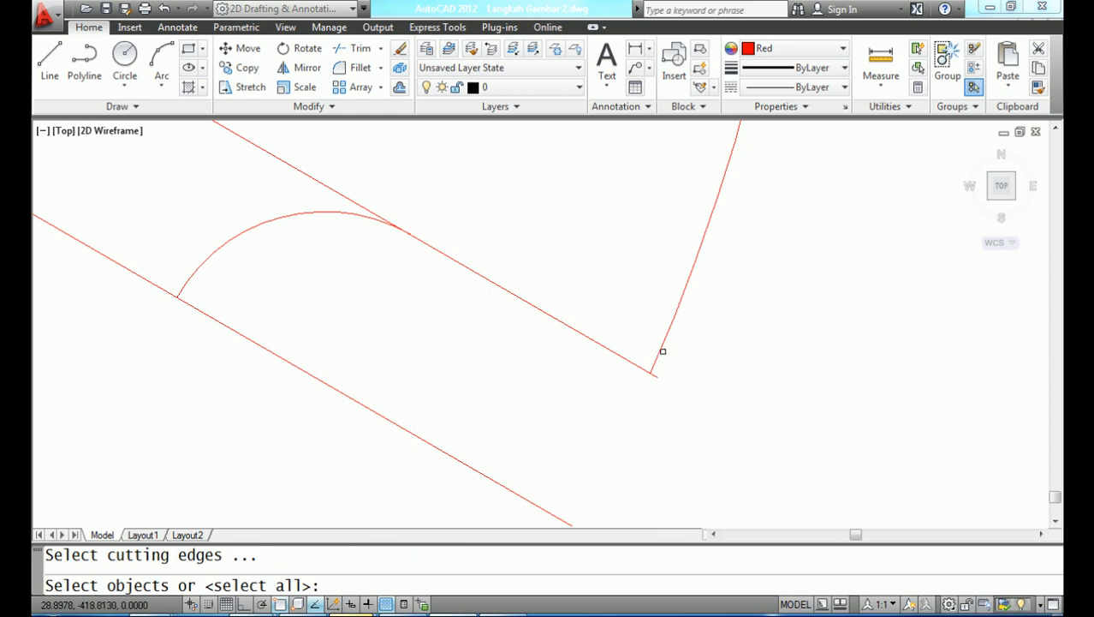
pyautogui.click(662, 351)
pyautogui.press('Return')
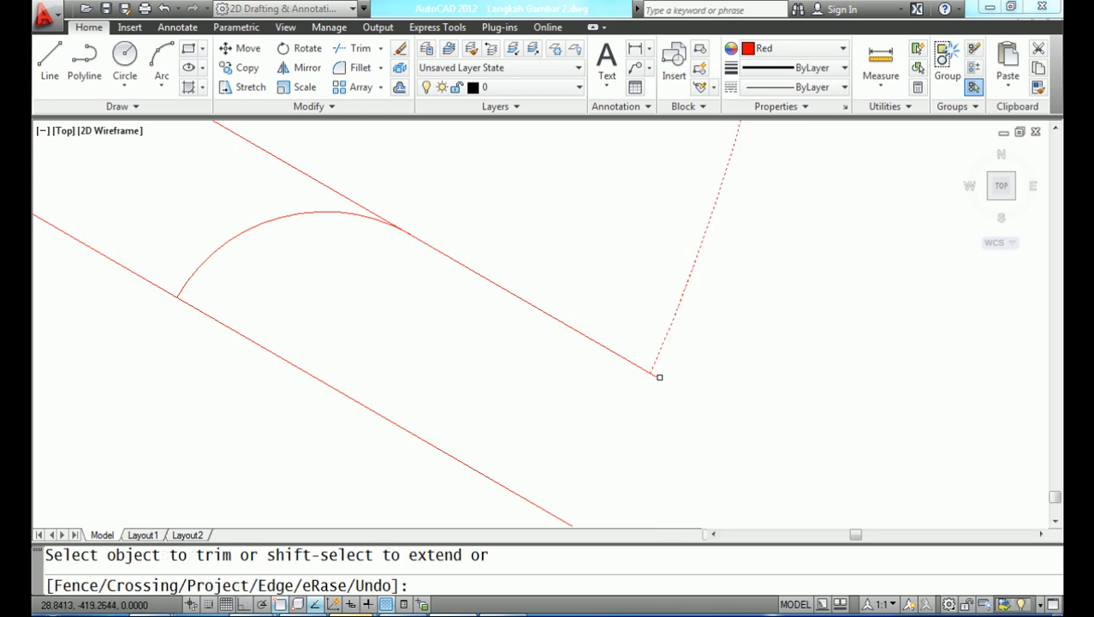
pyautogui.scroll(-4, 662, 360)
pyautogui.scroll(3, 667, 259)
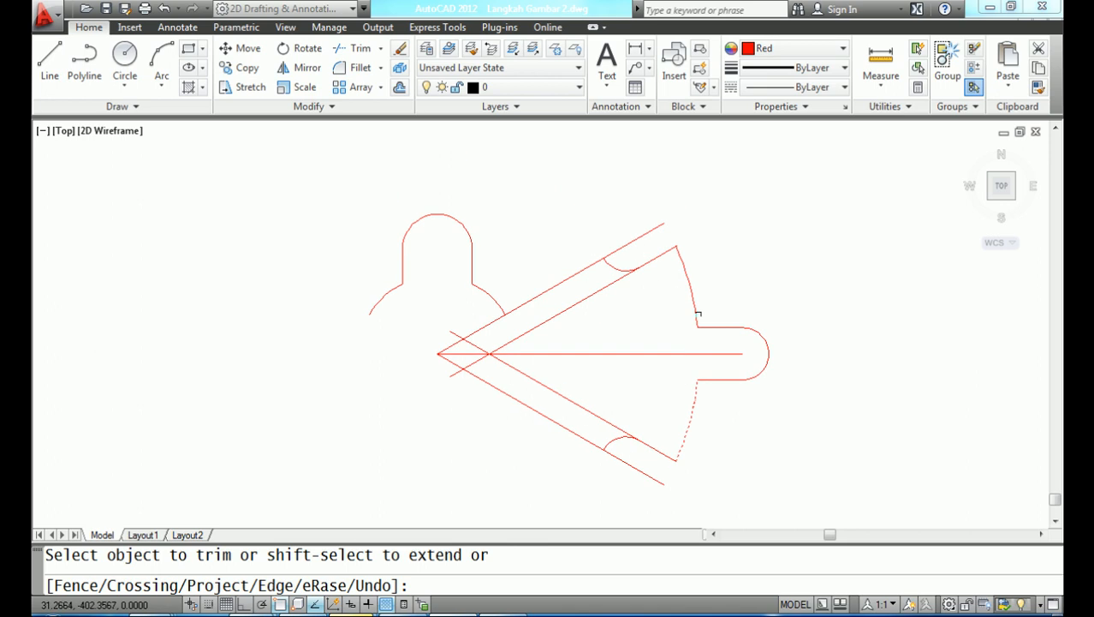
# Trim the overhanging end of the upper offset angled line, with the upper rim arc as cutting edge
pyautogui.press('Return')
pyautogui.press('Return')
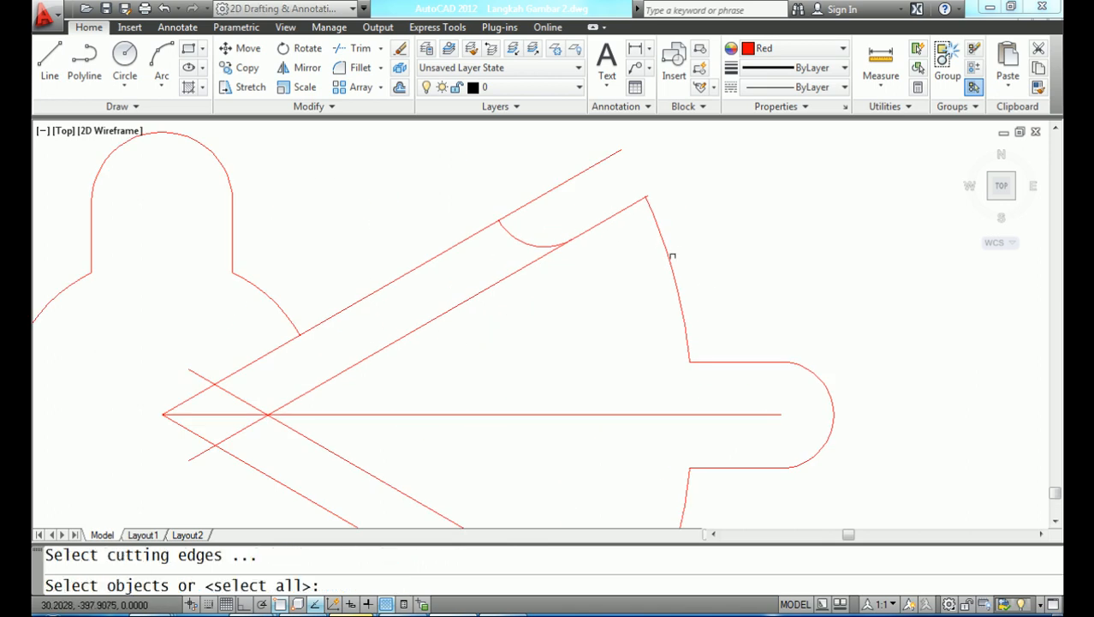
pyautogui.click(666, 257)
pyautogui.press('Return')
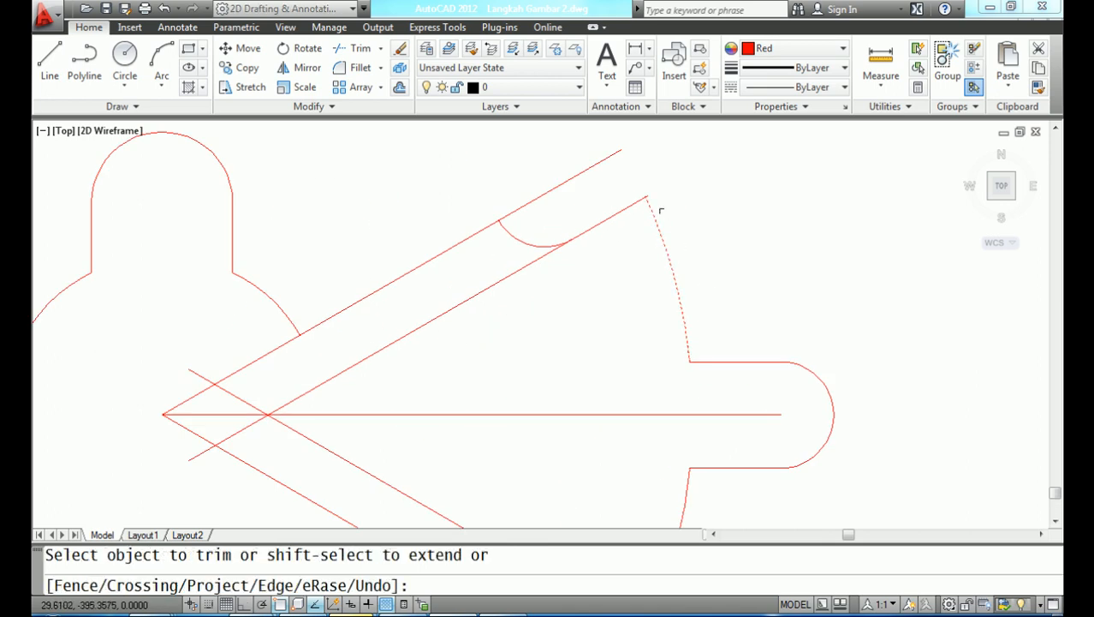
pyautogui.scroll(3, 659, 207)
pyautogui.scroll(-8, 635, 183)
pyautogui.press('Return')
pyautogui.moveTo(667, 272); pyautogui.dragTo(743, 278, button='middle')
pyautogui.press('Escape')
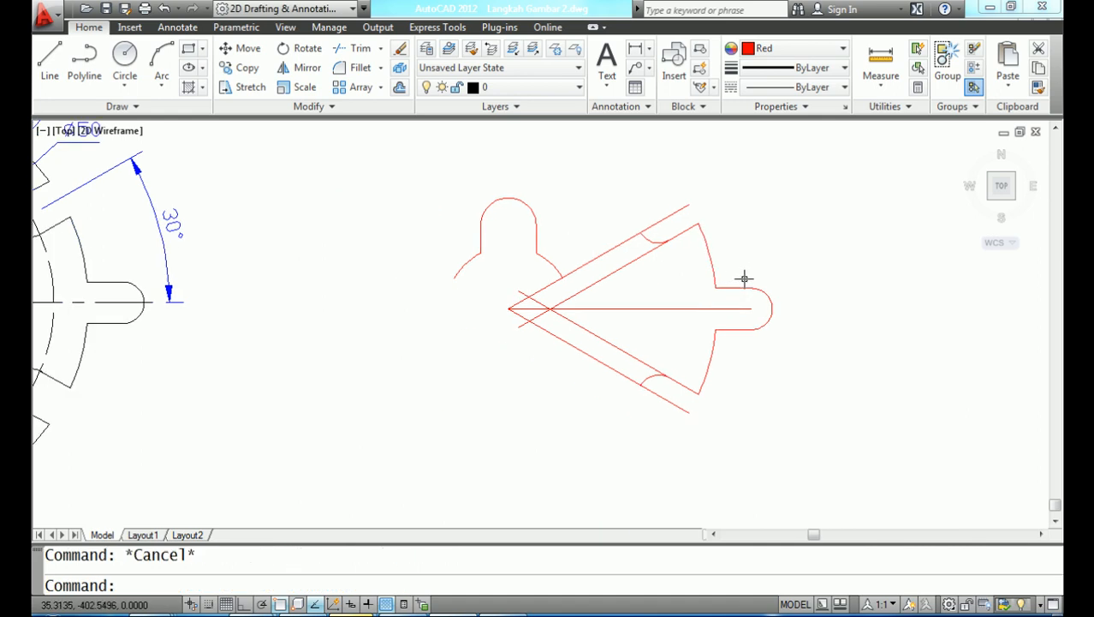
# Erase the two outer angled construction lines and the horizontal centre line of the rim segment
pyautogui.write('ERASE')
pyautogui.press('Return')
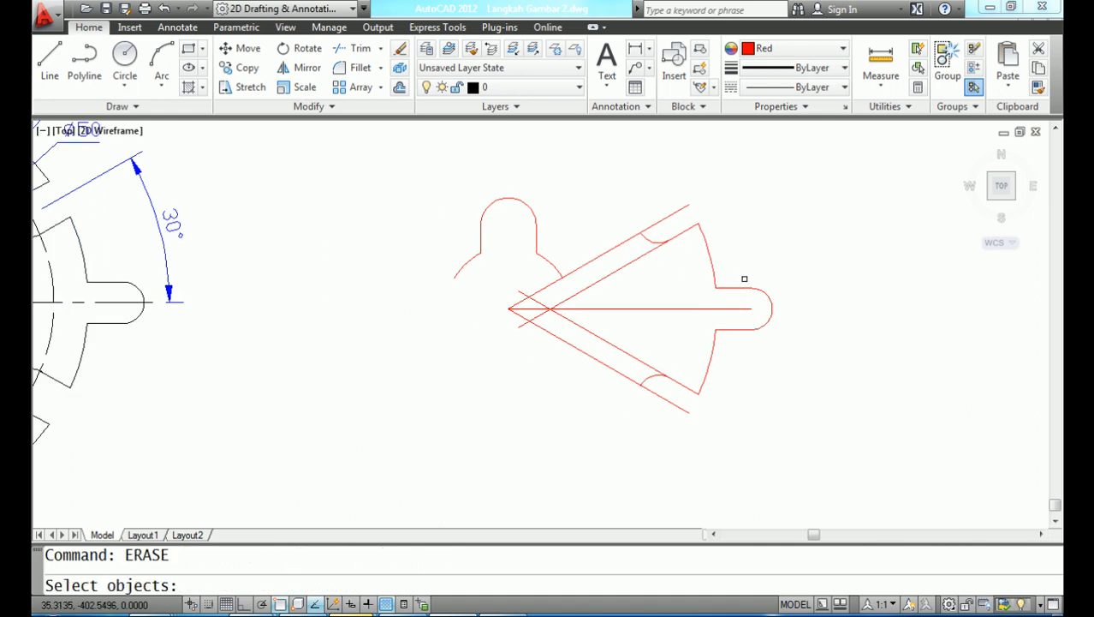
pyautogui.click(674, 212)
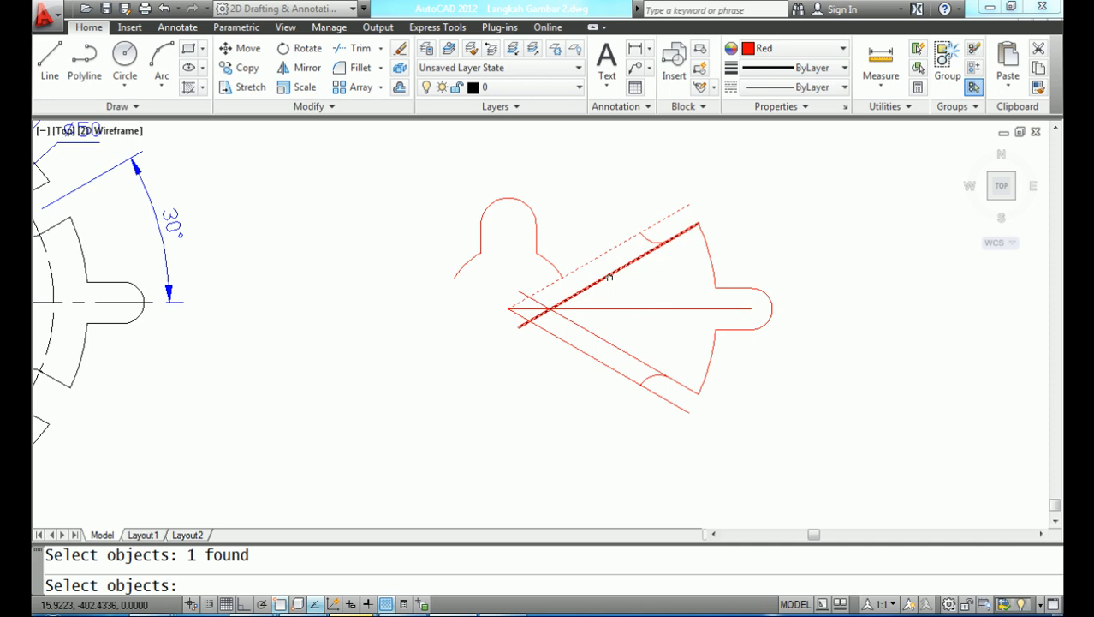
pyautogui.click(602, 364)
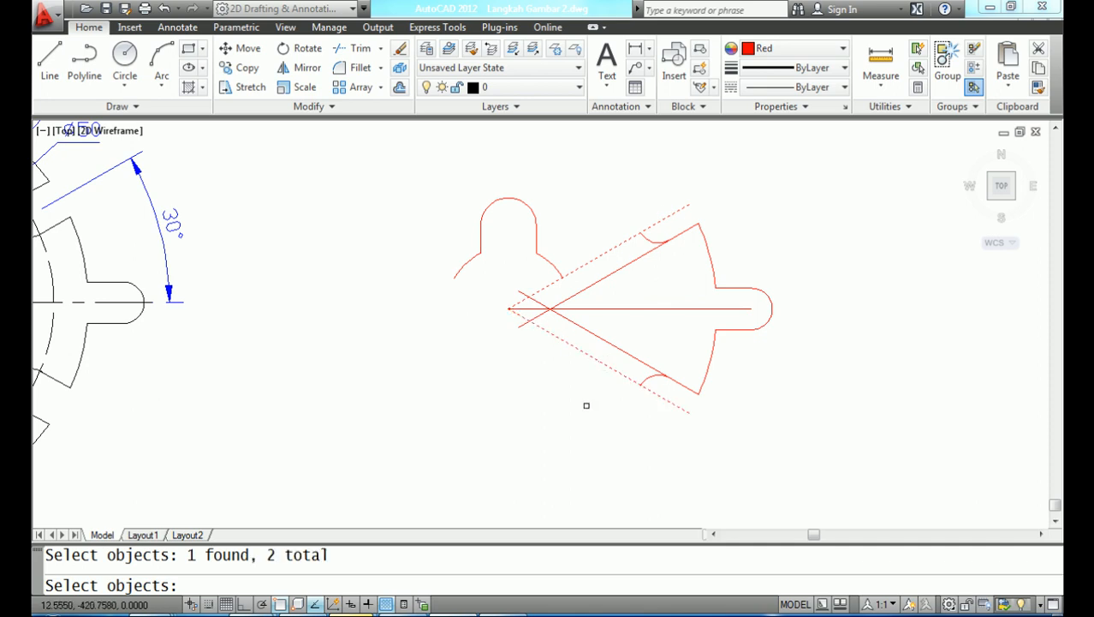
pyautogui.press('Return')
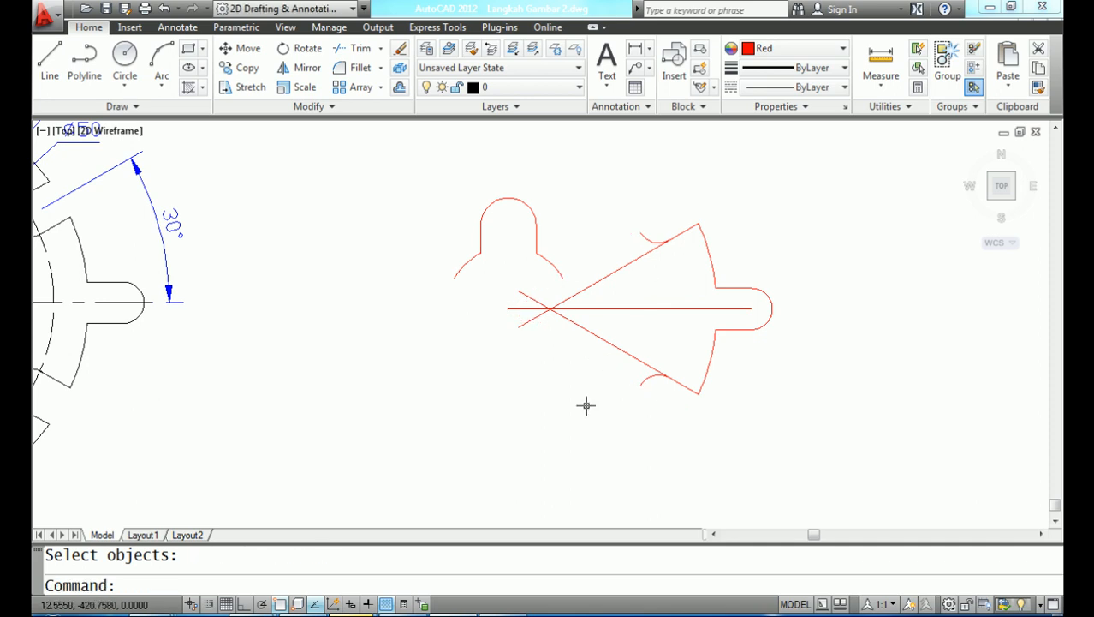
pyautogui.press('Return')
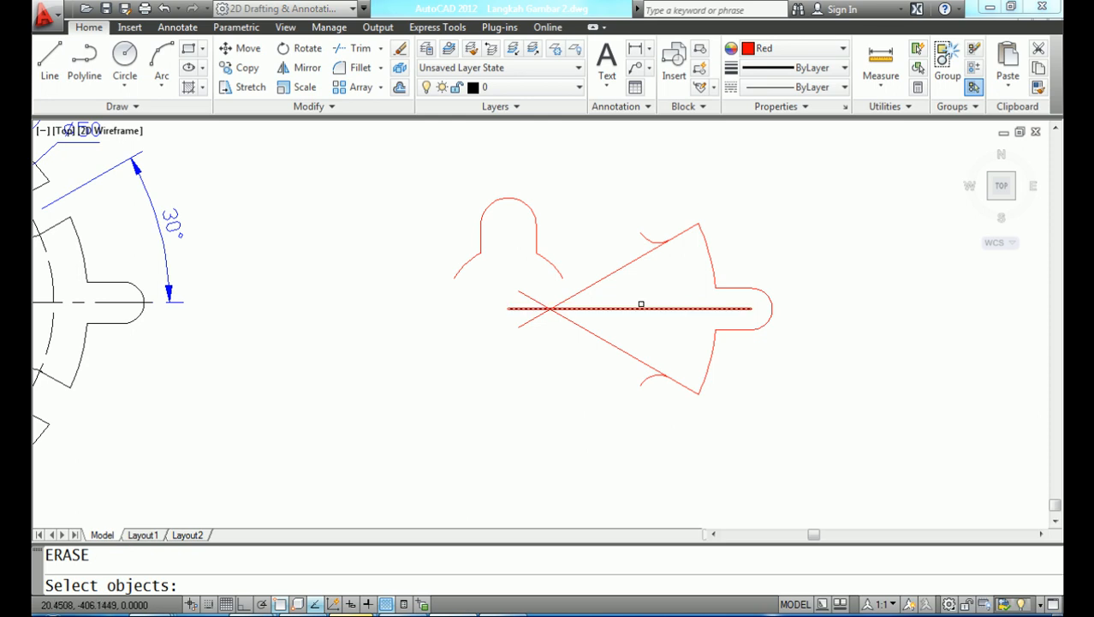
pyautogui.click(636, 308)
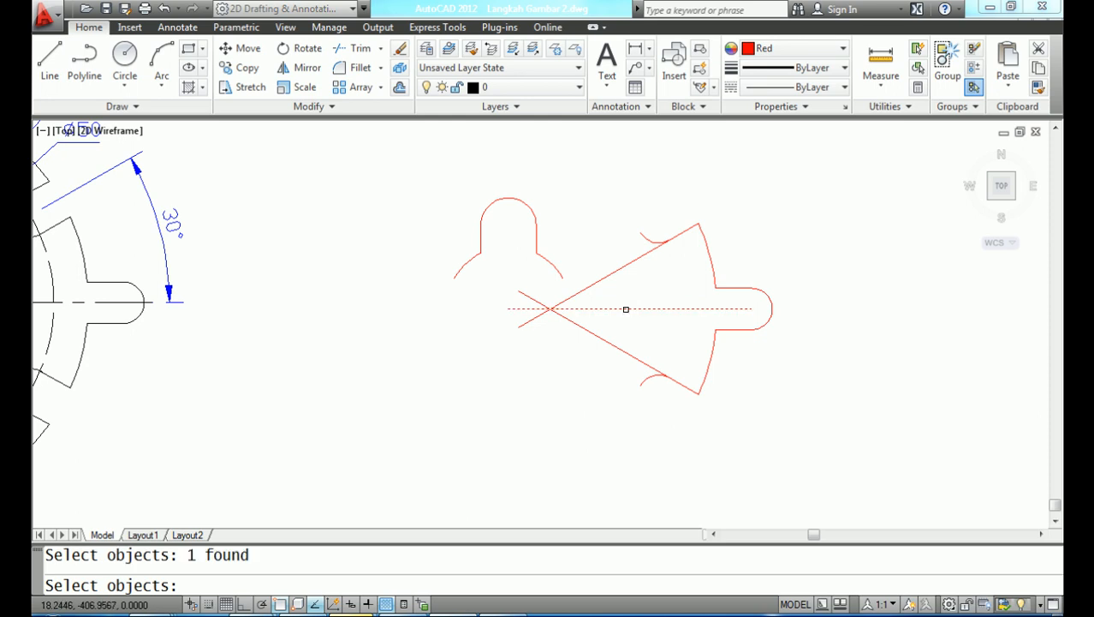
pyautogui.press('Return')
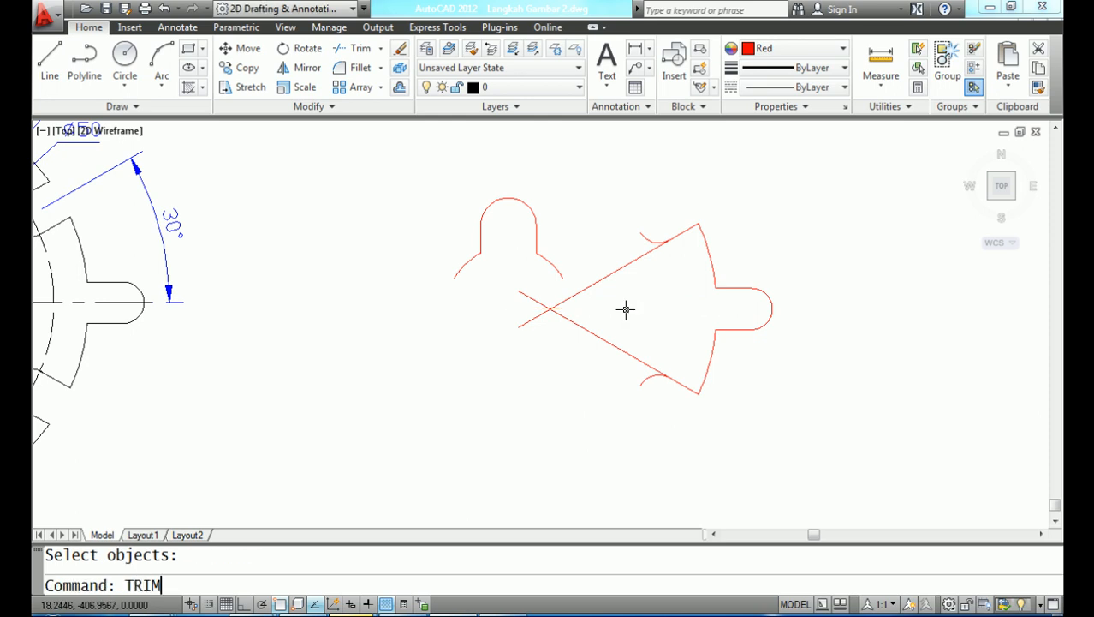
# Trim the inner portions of both offset angled lines, with the two small slot arcs as cutting edges
pyautogui.write('TRIM')
pyautogui.press('Return')
pyautogui.click(647, 243)
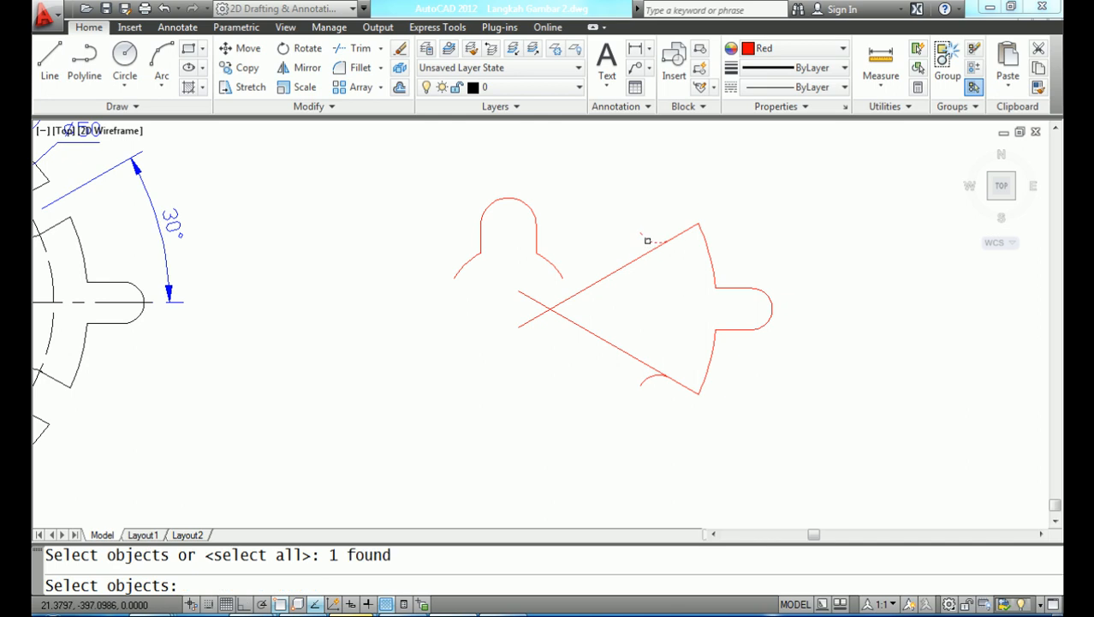
pyautogui.click(649, 379)
pyautogui.press('Return')
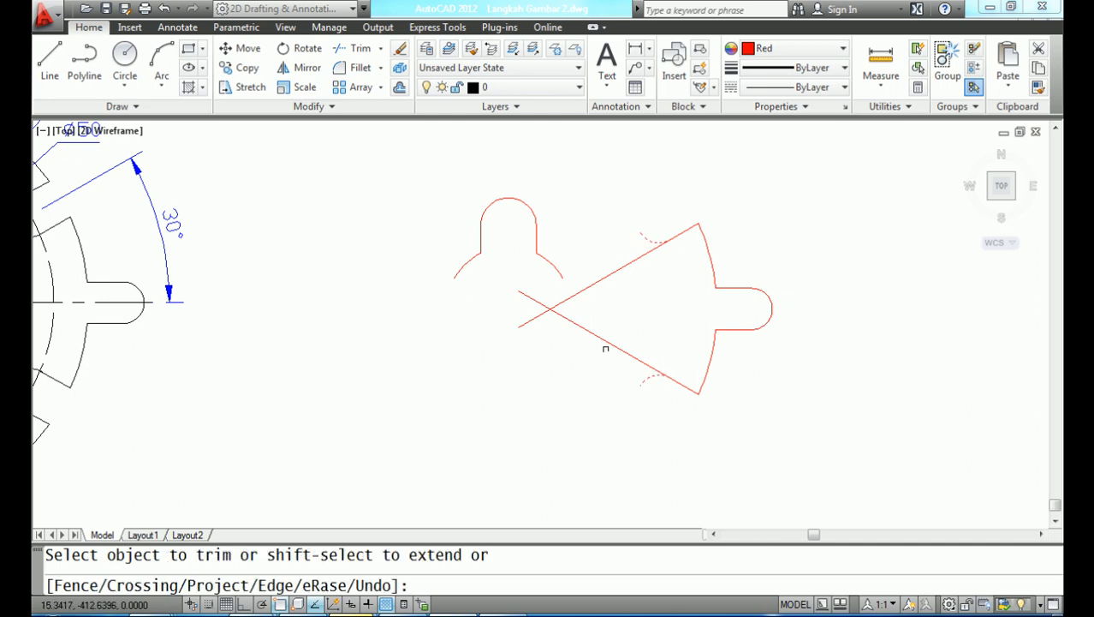
pyautogui.click(607, 347)
pyautogui.click(597, 344)
pyautogui.click(600, 340)
pyautogui.click(602, 277)
pyautogui.scroll(-2, 612, 296)
pyautogui.moveTo(612, 295)
pyautogui.mouseDown(button='middle')
pyautogui.moveTo(670, 297)
pyautogui.moveTo(726, 318)
pyautogui.moveTo(716, 324)
pyautogui.mouseUp(button='middle')
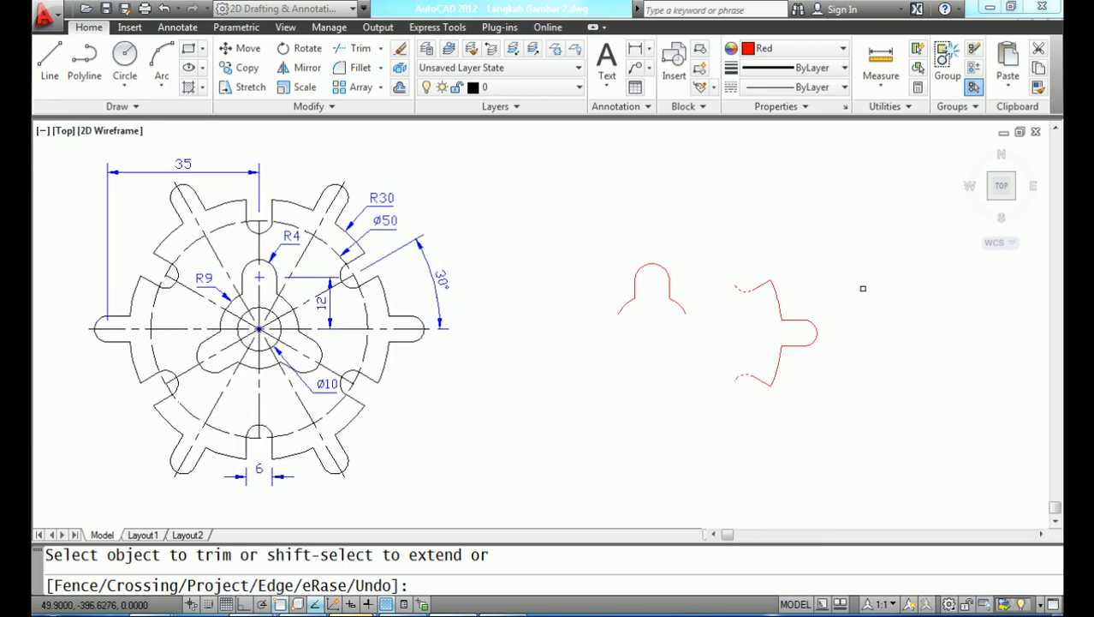
pyautogui.press('Escape')
# Polar-array the inner lobe profile about the centre of its hub arc, with 3 items filling 360 degrees
pyautogui.write('ARRAY')
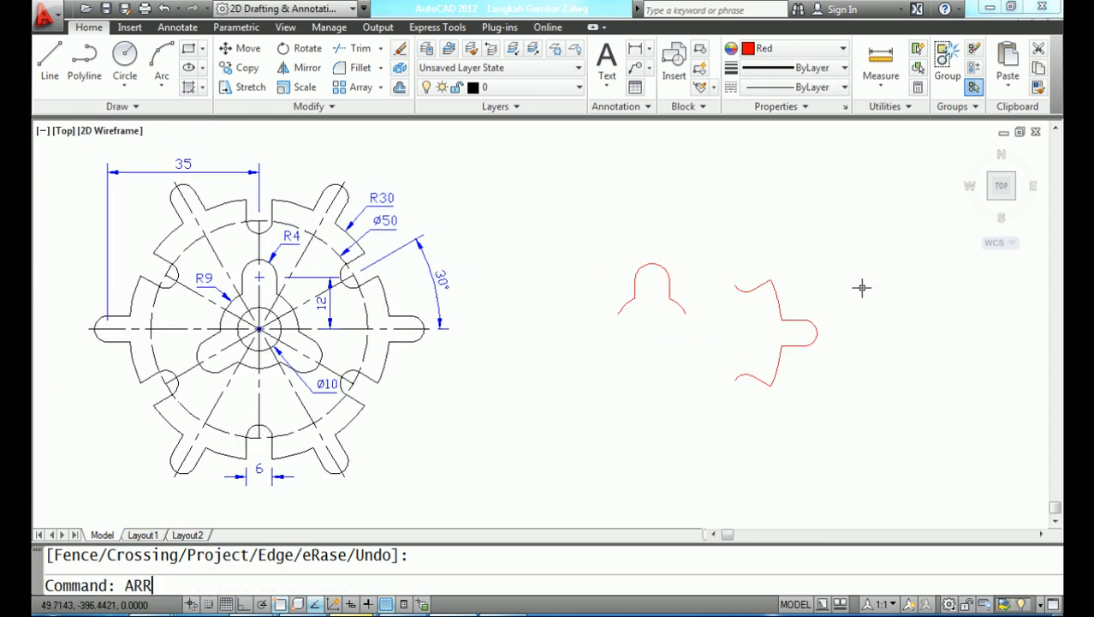
pyautogui.press('Return')
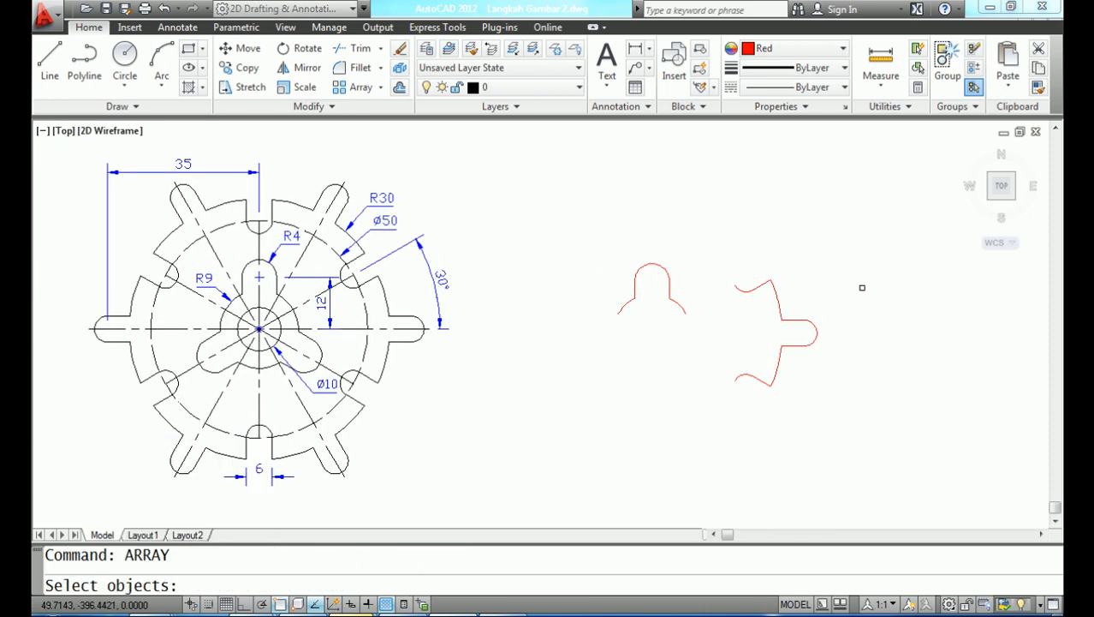
pyautogui.click(603, 208)
pyautogui.click(706, 333)
pyautogui.press('Return')
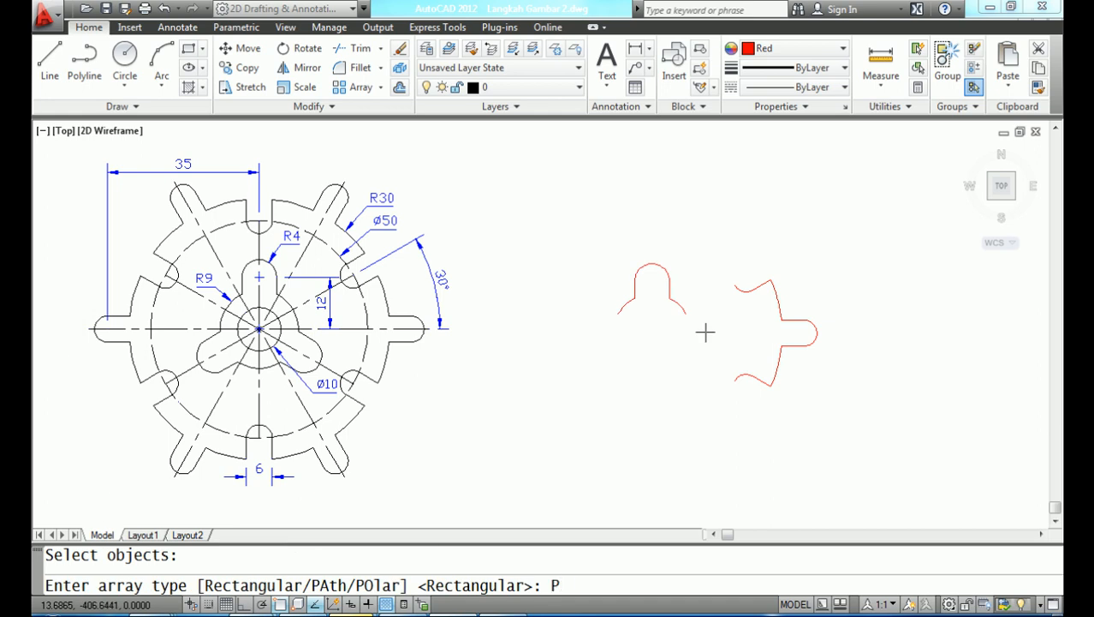
pyautogui.press('Return')
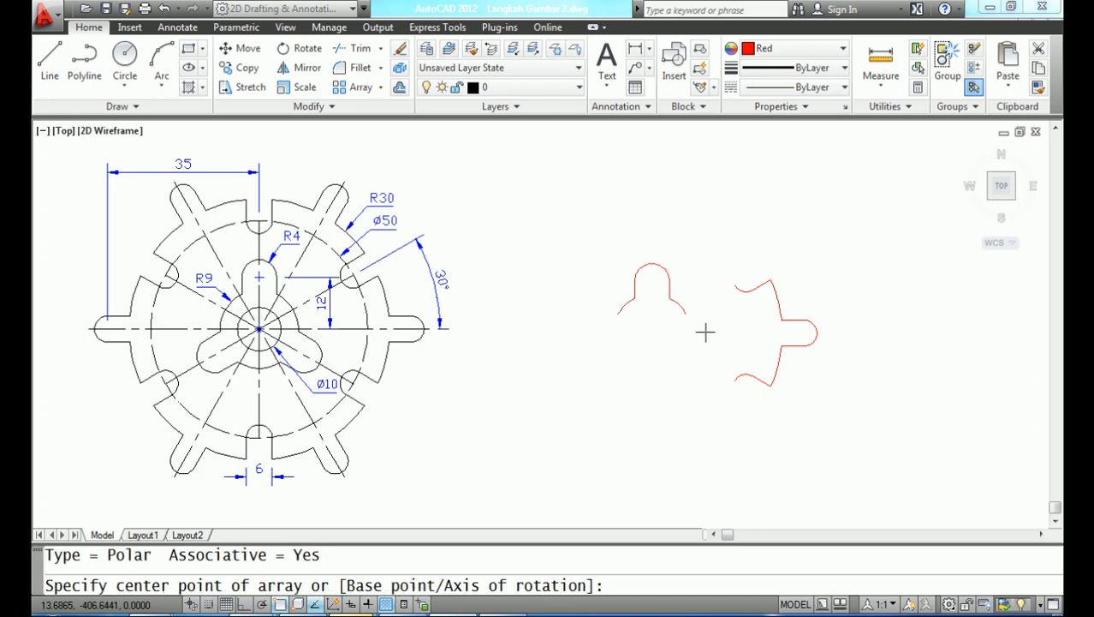
pyautogui.write('CEN')
pyautogui.press('Return')
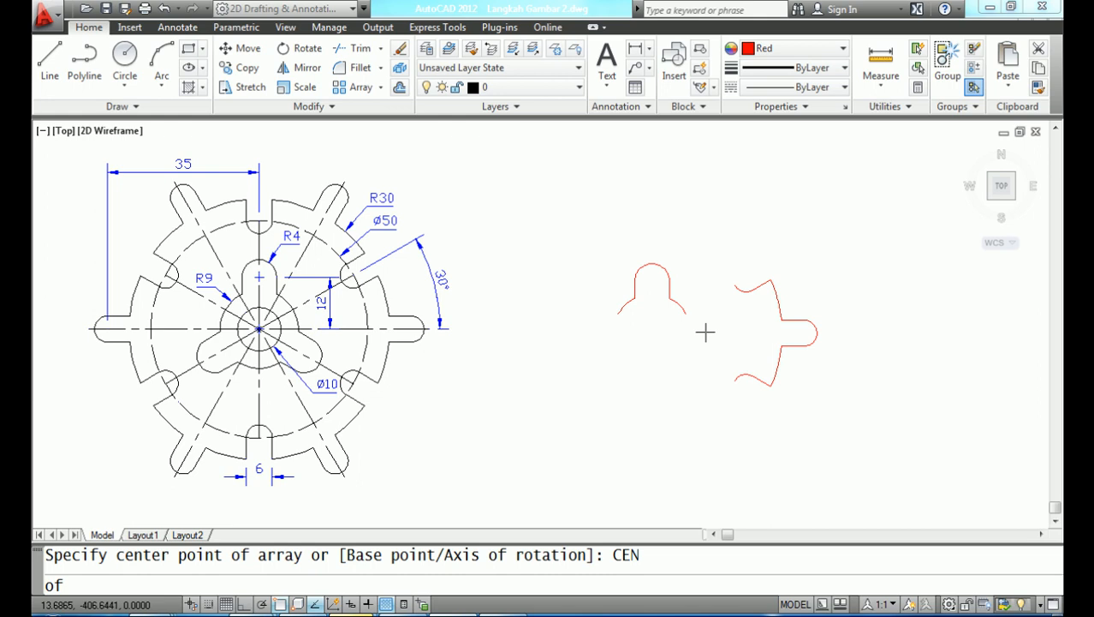
pyautogui.click(652, 333)
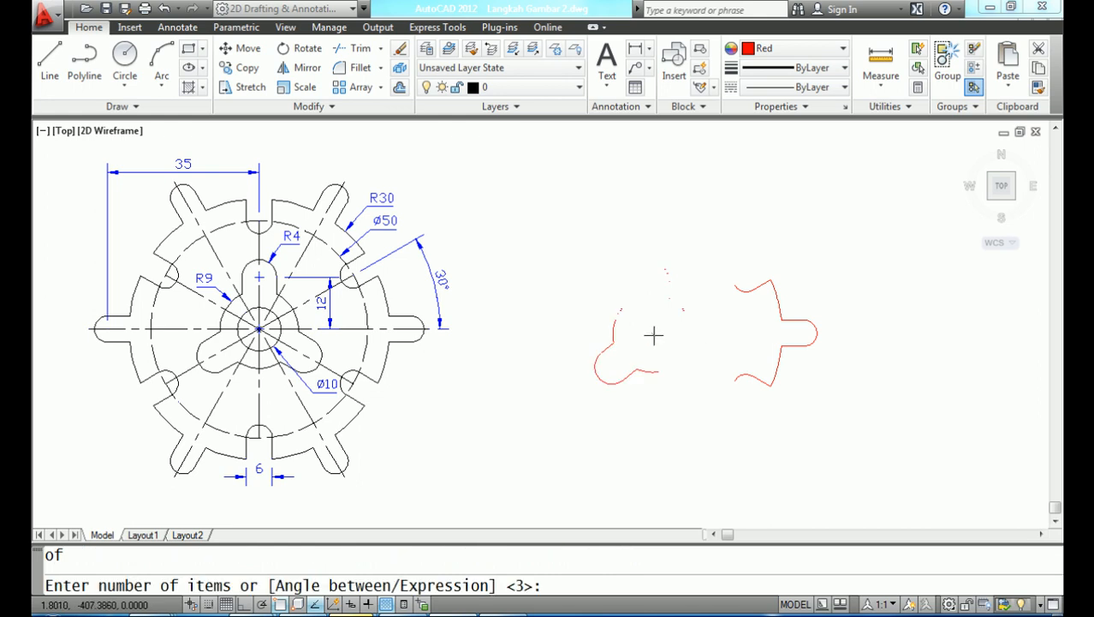
pyautogui.write('3')
pyautogui.press('Return')
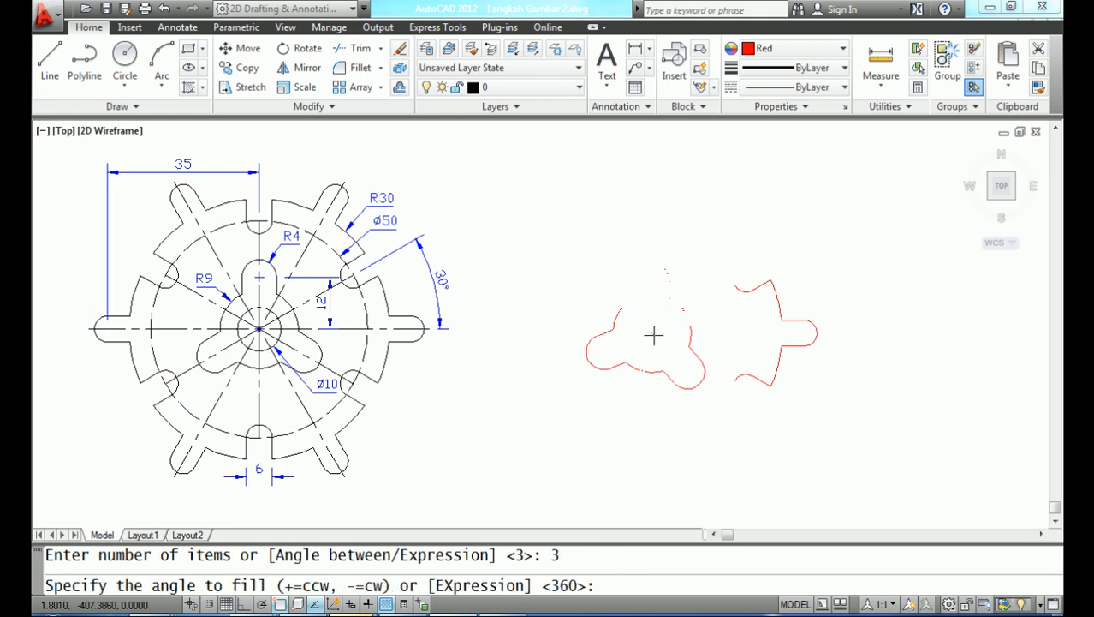
pyautogui.write('360')
pyautogui.press('Return')
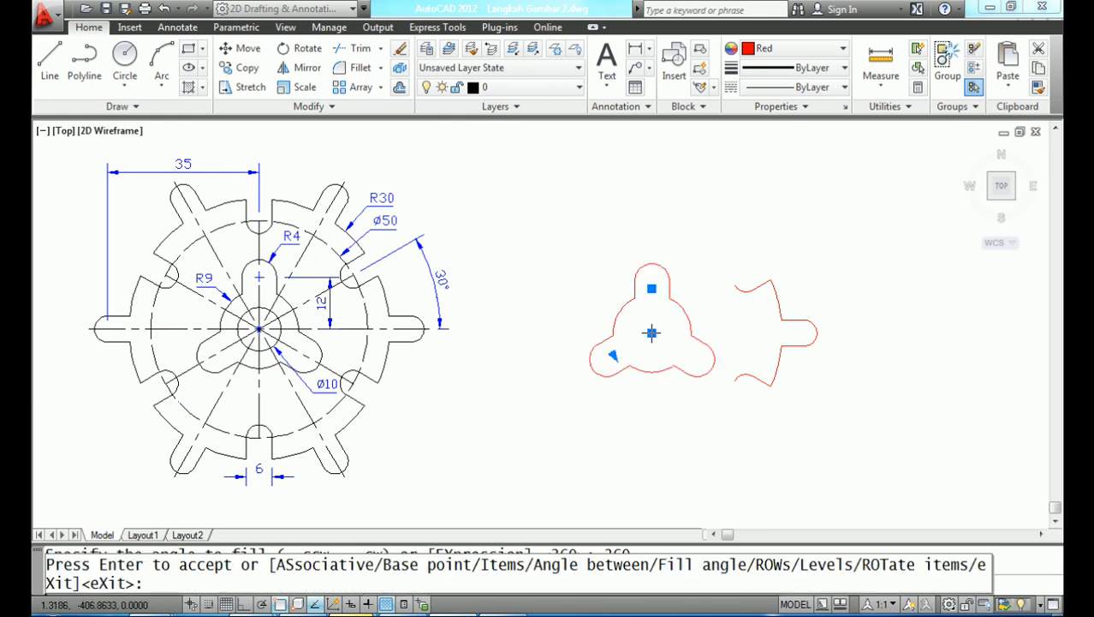
pyautogui.press('Return')
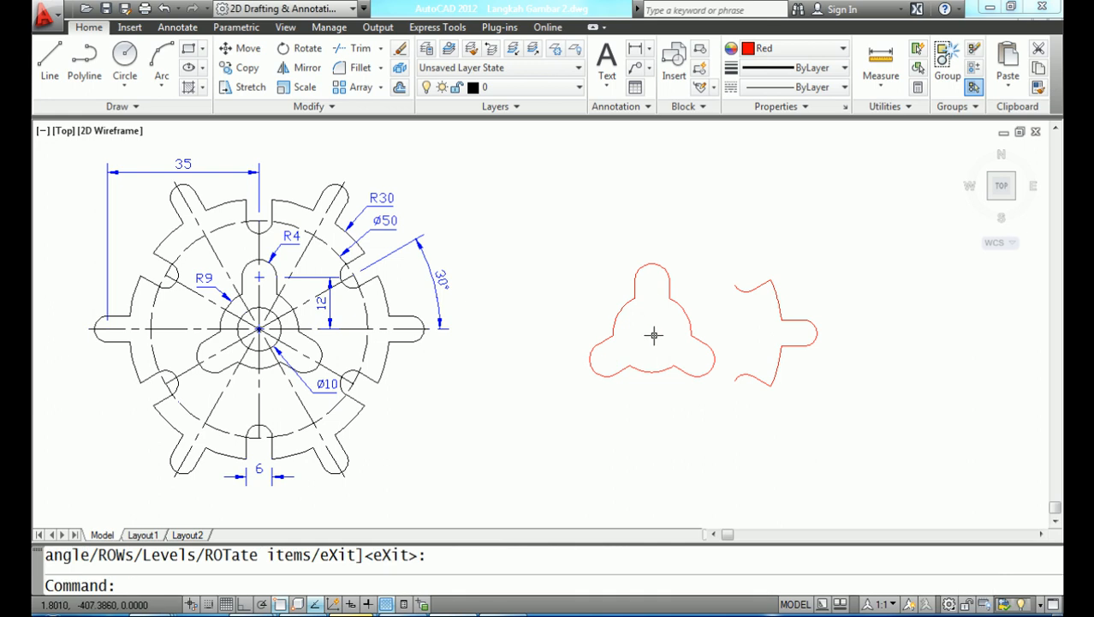
# Polar-array the outer rim segment with its spoke and slot halves about the hub centre, with 6 items filling 360 degrees
pyautogui.write('ARRAY')
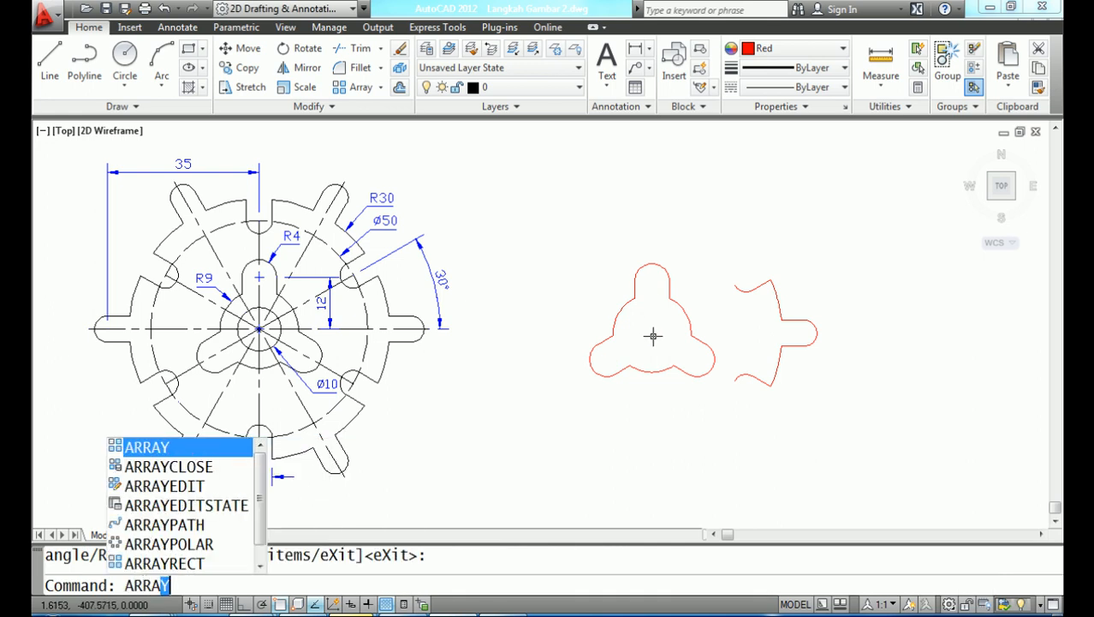
pyautogui.press('Return')
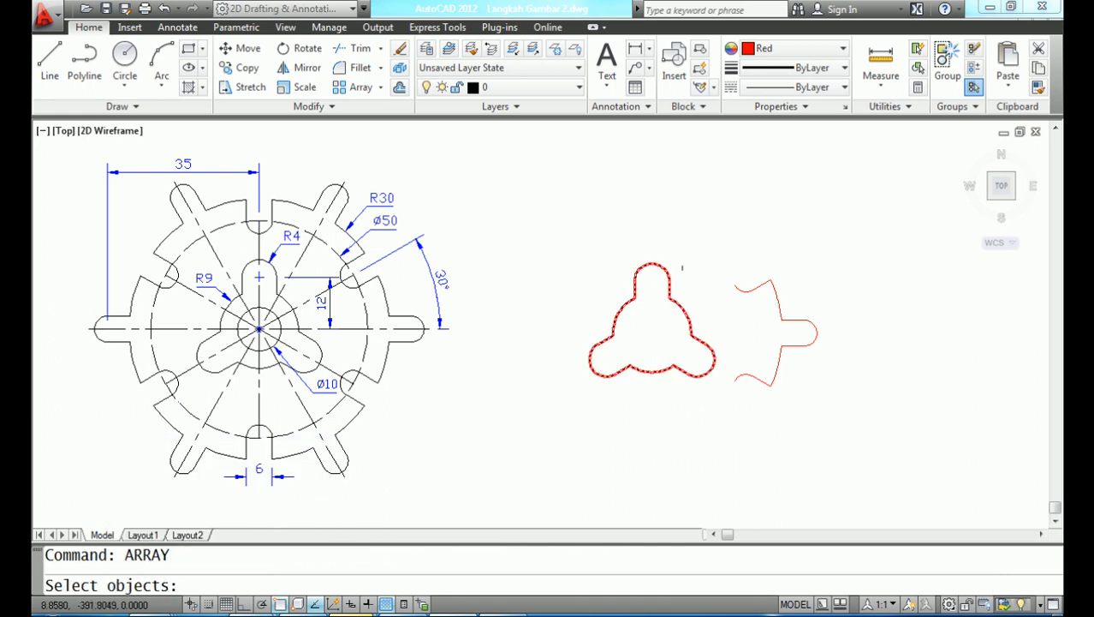
pyautogui.click(704, 254)
pyautogui.click(841, 418)
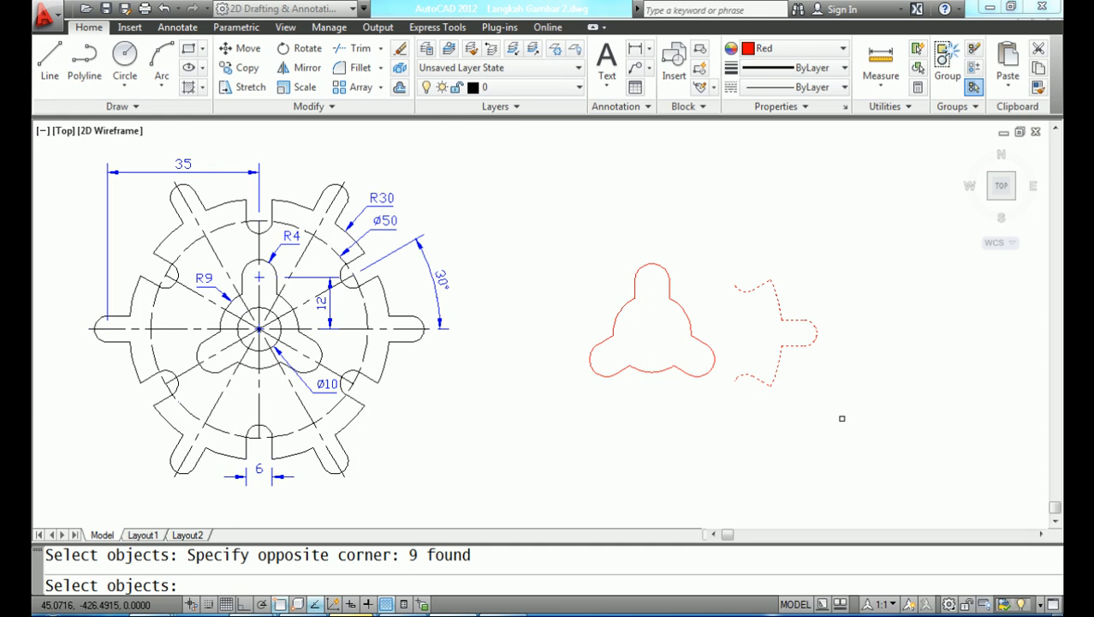
pyautogui.press('Return')
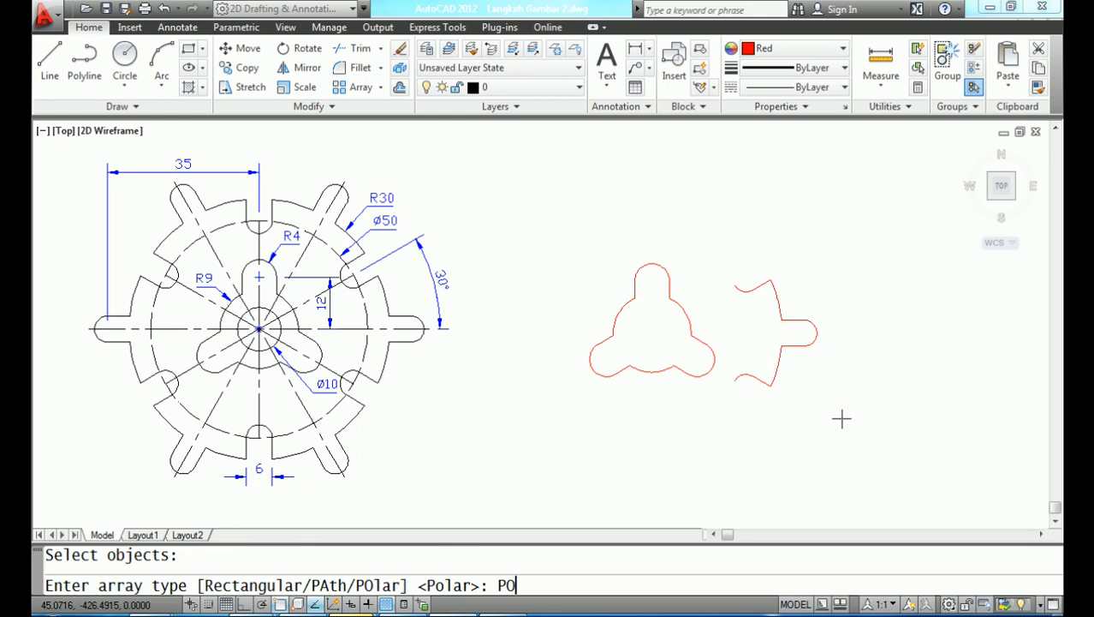
pyautogui.press('Return')
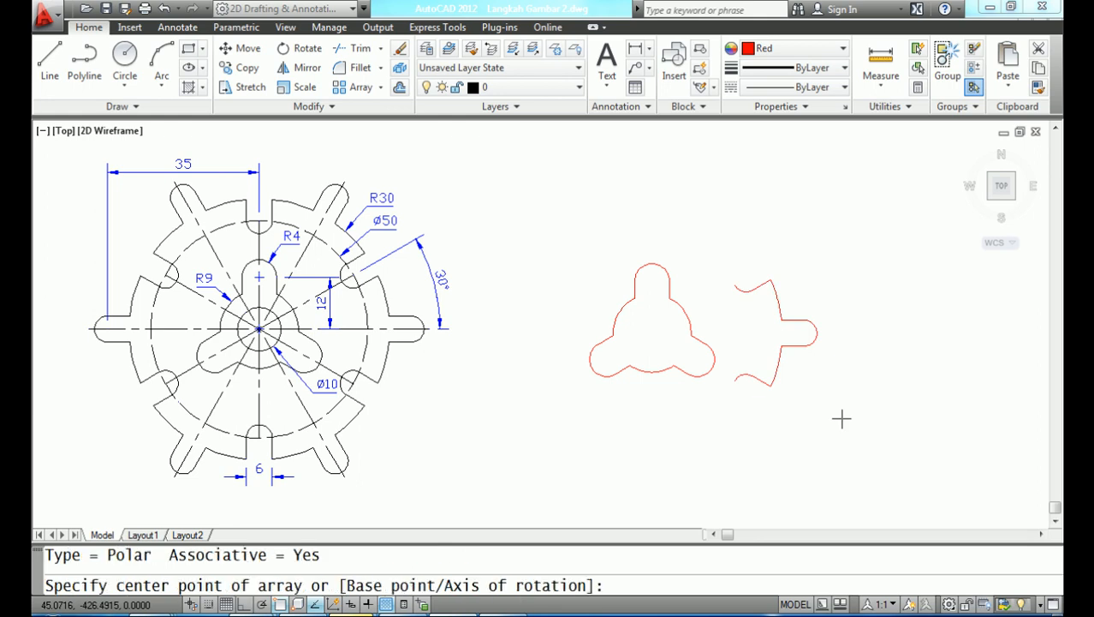
pyautogui.write('CEN')
pyautogui.press('Return')
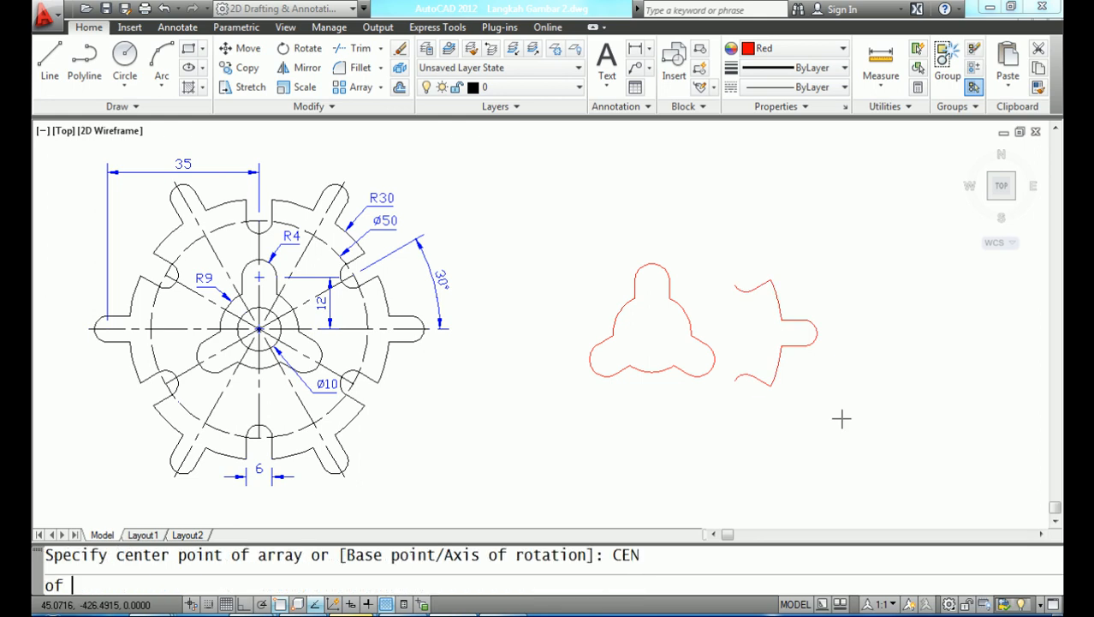
pyautogui.click(652, 332)
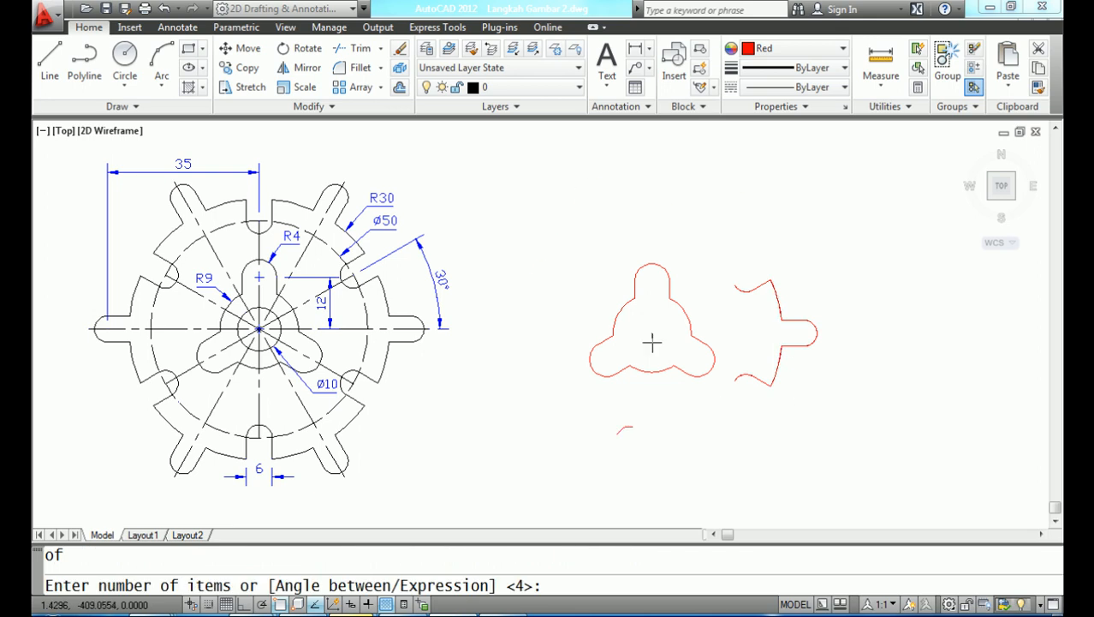
pyautogui.write('6')
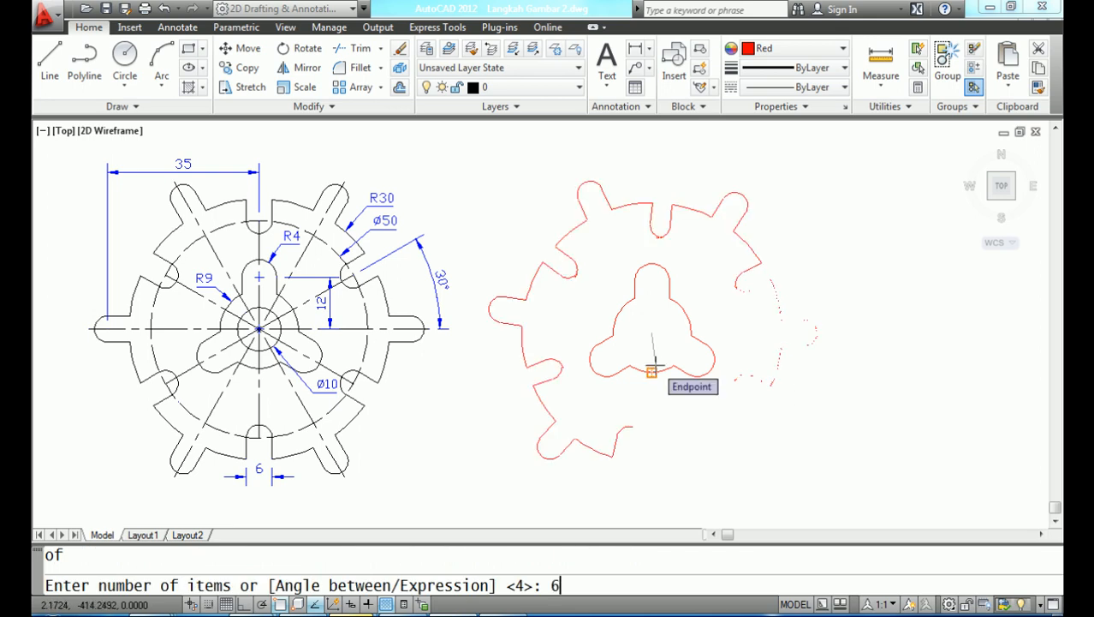
pyautogui.press('Return')
pyautogui.write('3')
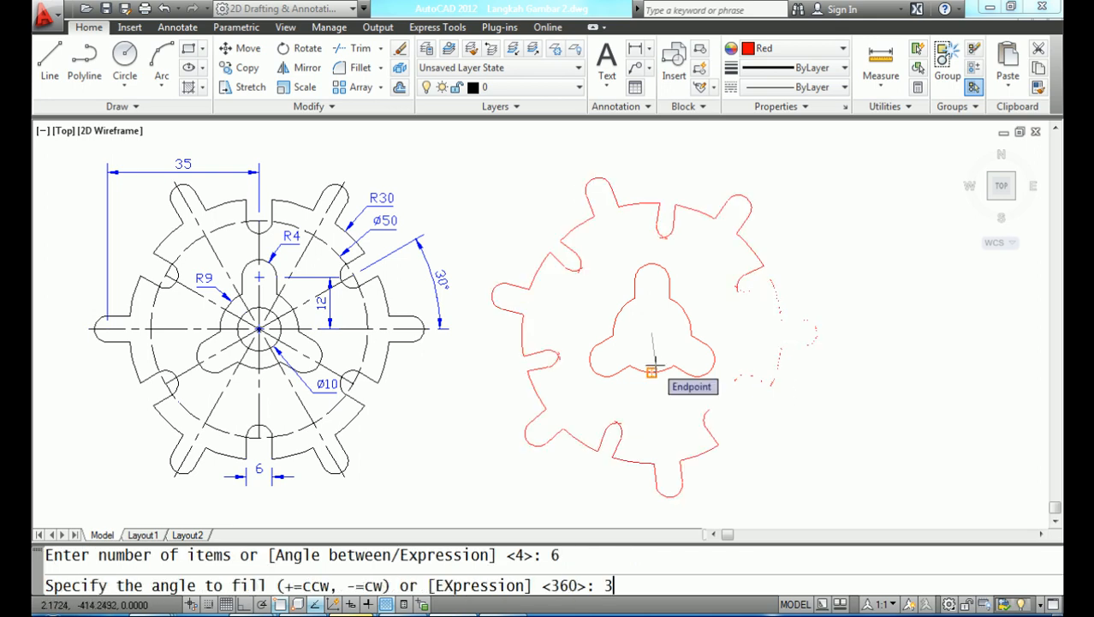
pyautogui.press('Return')
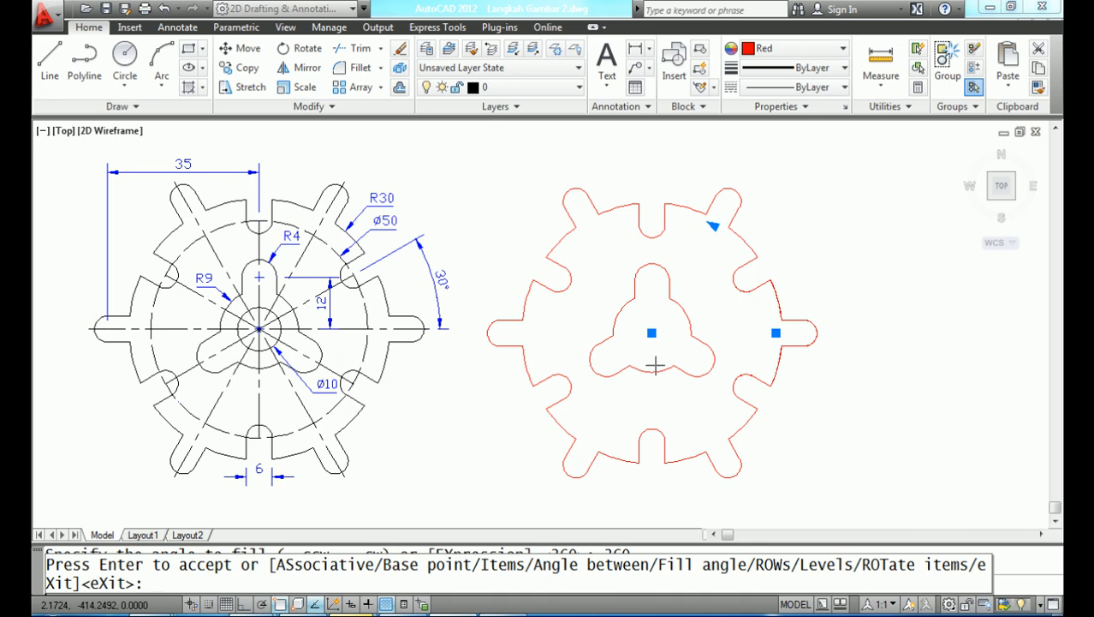
pyautogui.press('Return')
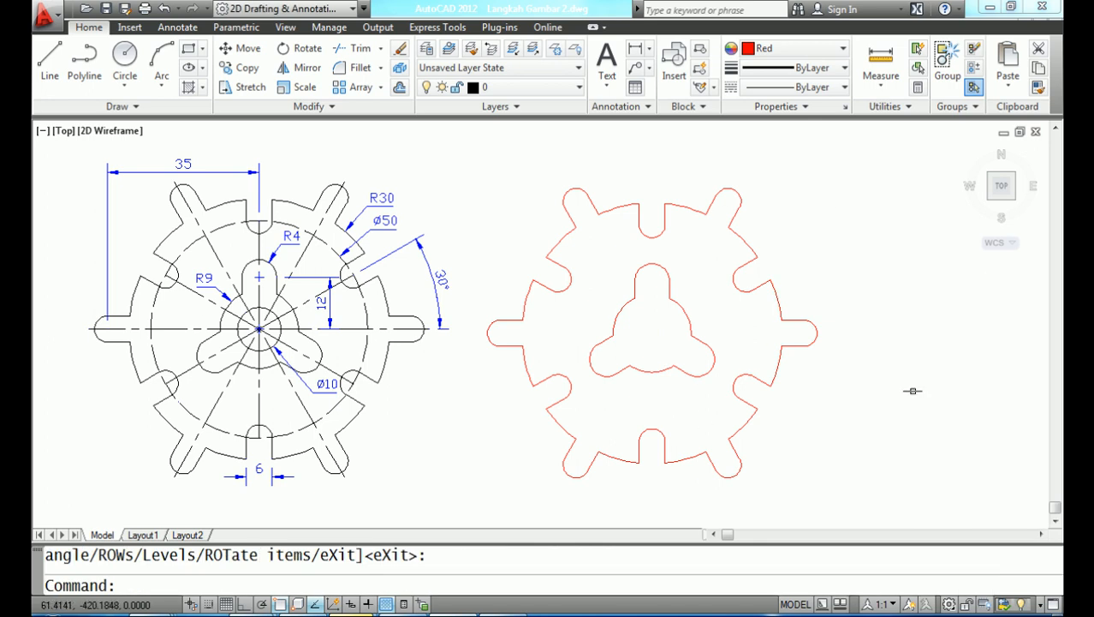
# Draw a circle of radius 5 centred on the hub arc of the three-lobed profile
pyautogui.write('CI')
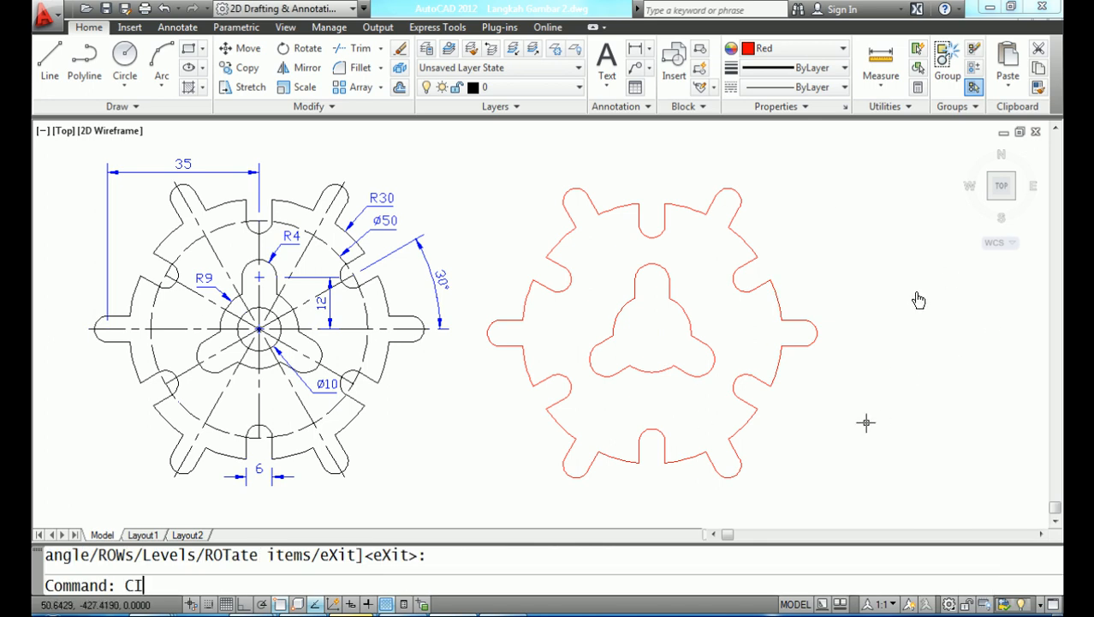
pyautogui.write('RCLE')
pyautogui.press('Return')
pyautogui.write('CEN')
pyautogui.press('Return')
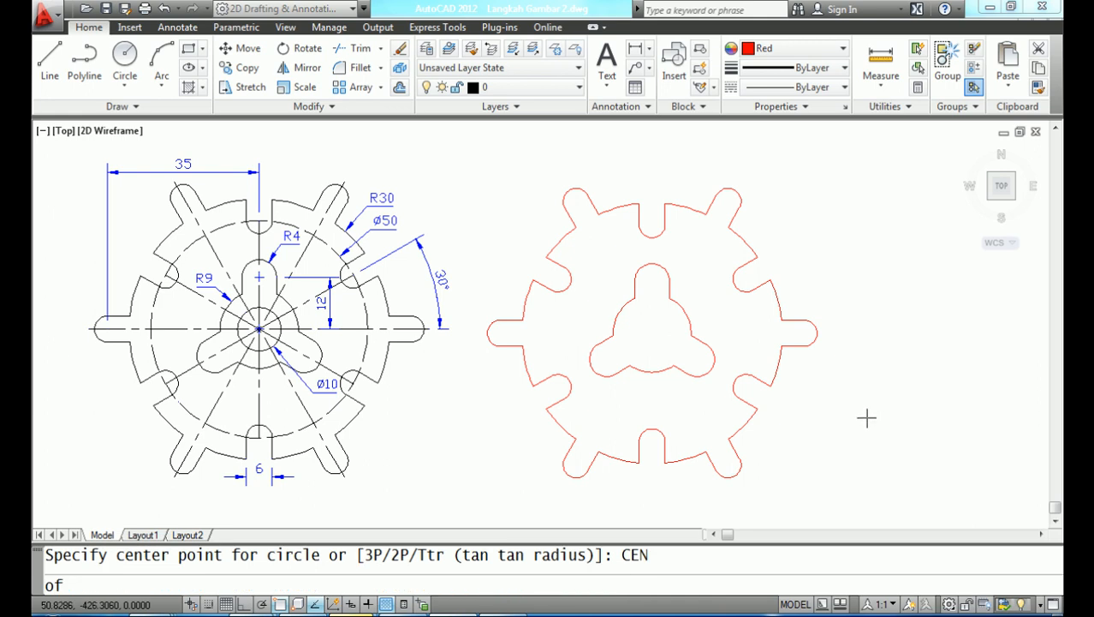
pyautogui.click(653, 373)
pyautogui.write('5')
pyautogui.press('Return')
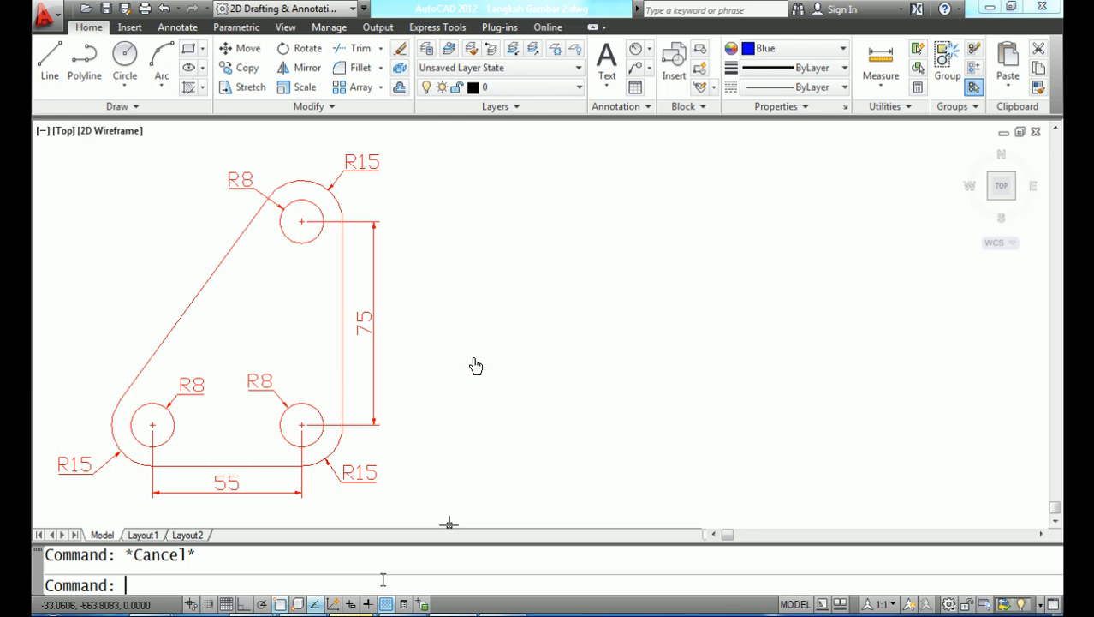
# Draw a circle of radius 15 in the empty area beside the dimensioned triangular plate, level with its lower holes
pyautogui.write('CIRCLE')
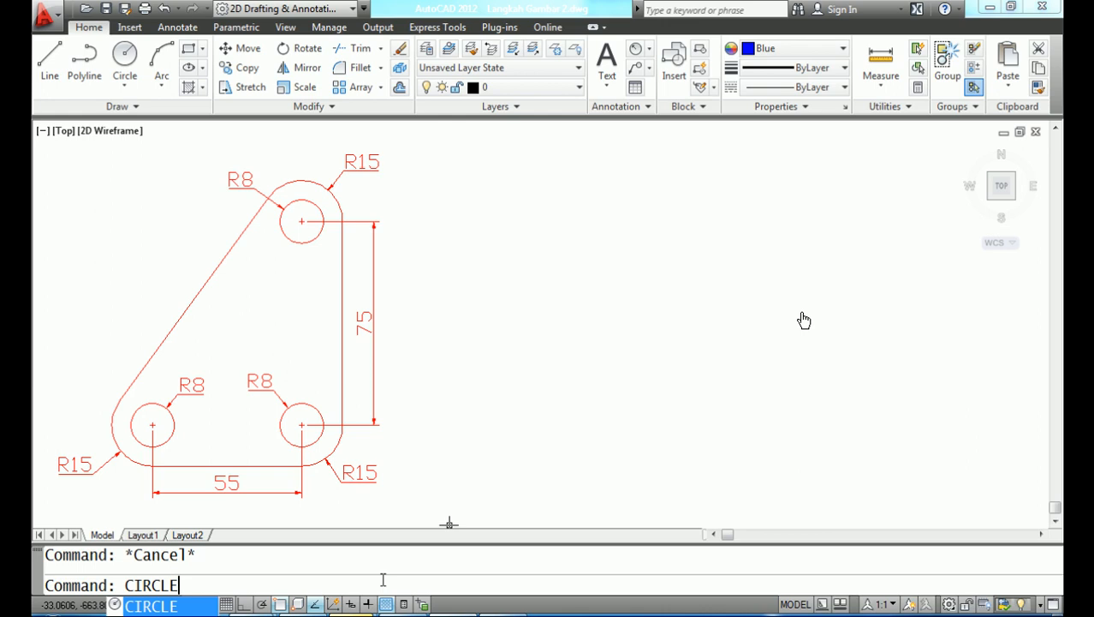
pyautogui.press('Return')
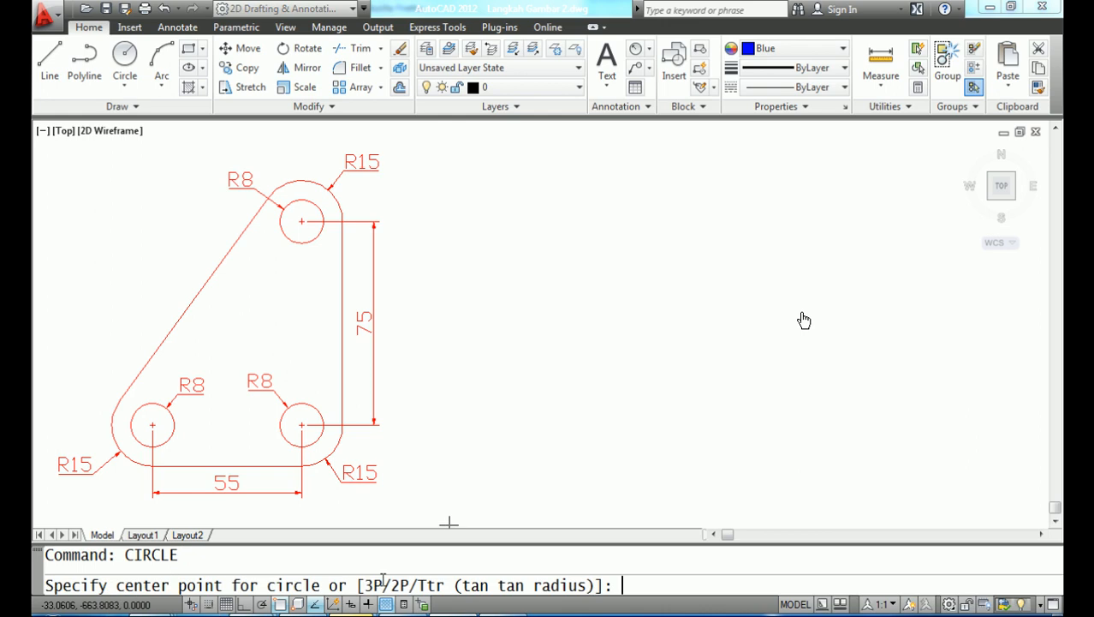
pyautogui.click(532, 414)
pyautogui.write('15')
pyautogui.press('Return')
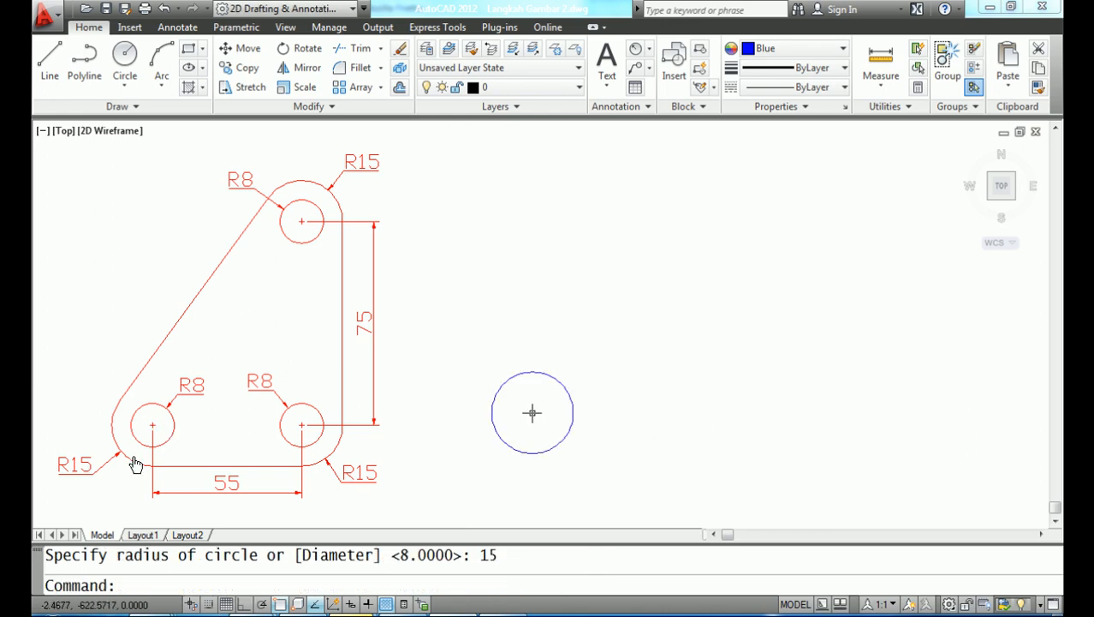
# Draw a concentric circle of radius 8 at the centre of the radius 15 circle
pyautogui.write('CIRCLE')
pyautogui.press('Return')
pyautogui.write('CEN')
pyautogui.press('Return')
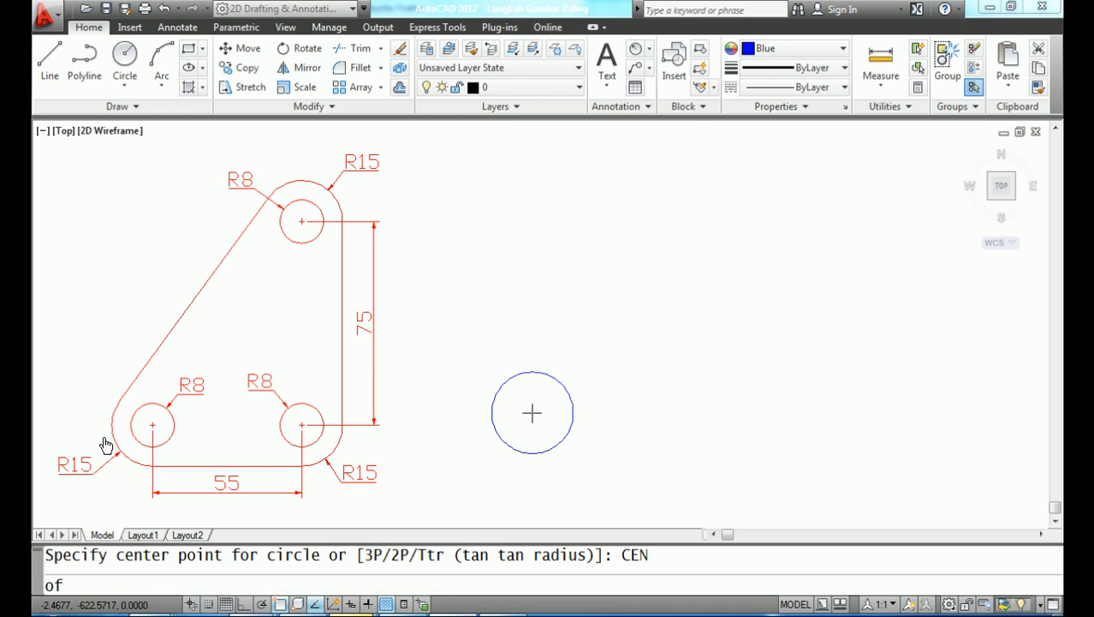
pyautogui.click(532, 414)
pyautogui.write('8')
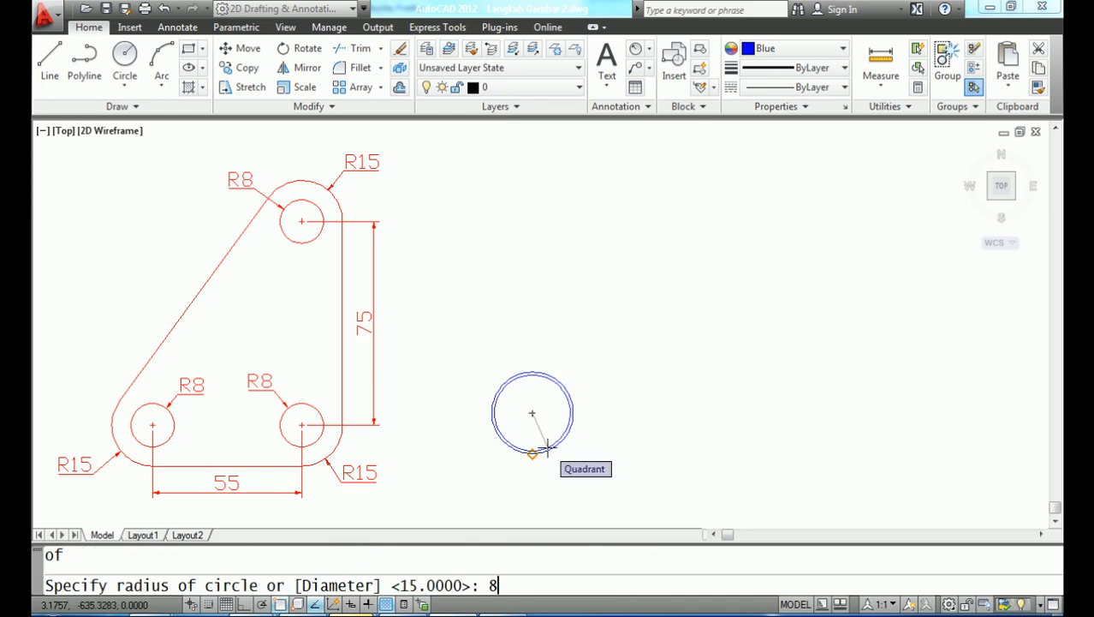
pyautogui.press('Return')
pyautogui.write('COPY')
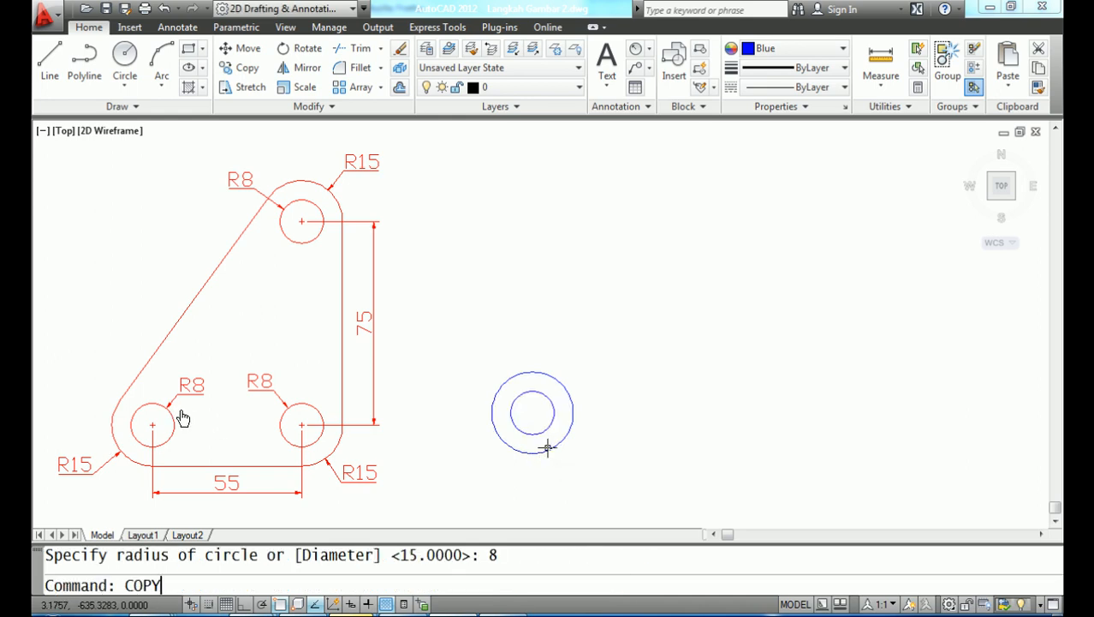
pyautogui.press('Return')
pyautogui.click(476, 354)
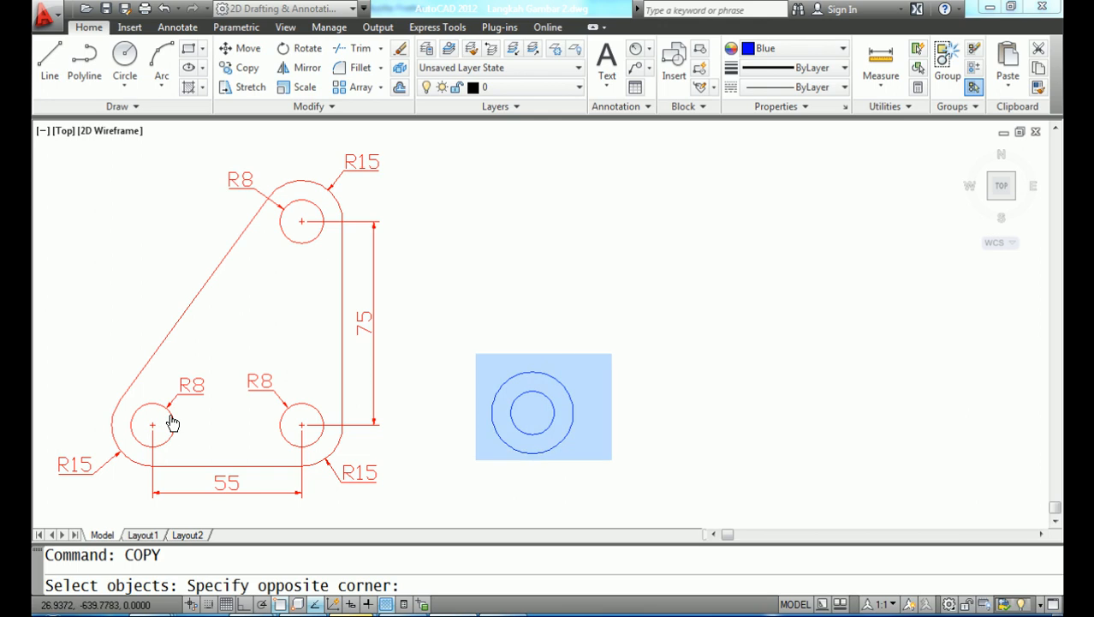
pyautogui.click(612, 459)
pyautogui.press('Return')
pyautogui.write('0,0')
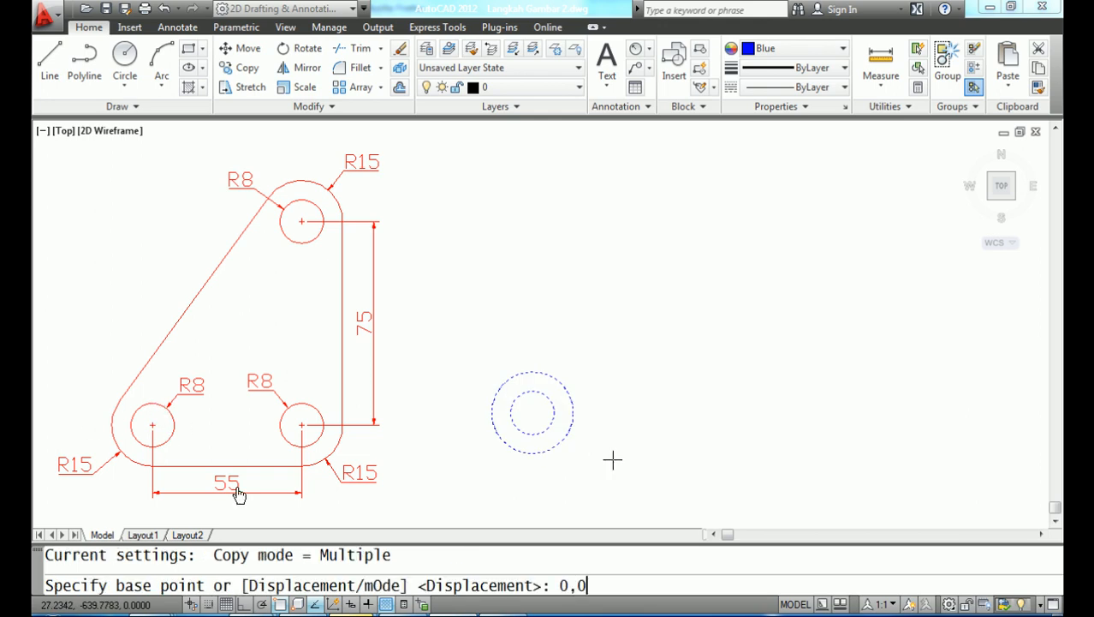
pyautogui.press('Return')
pyautogui.write('#')
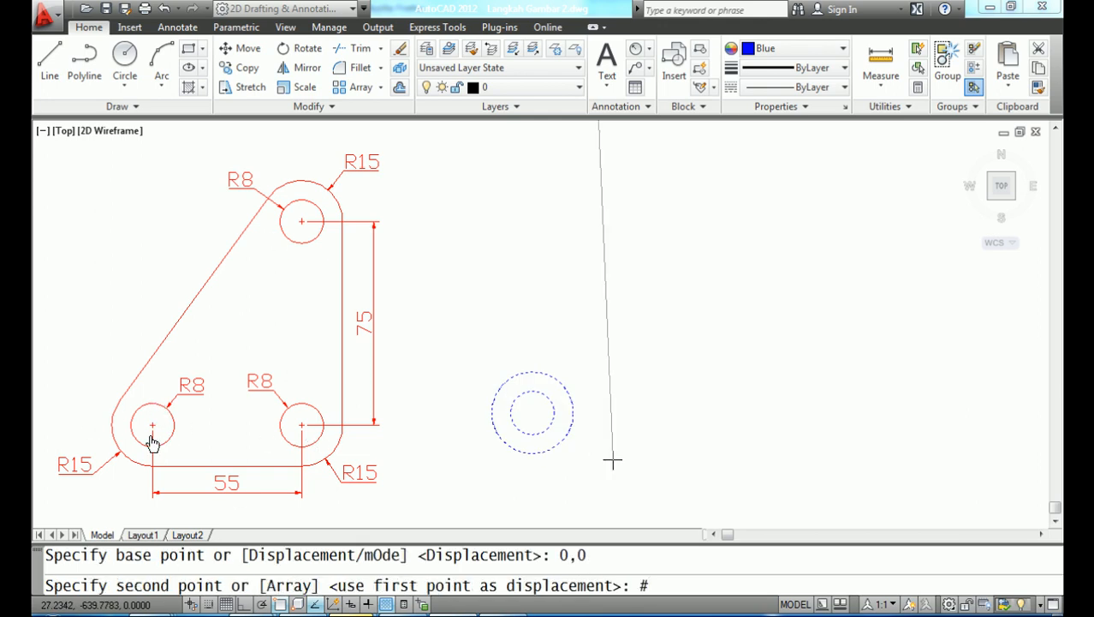
pyautogui.press('BackSpace')
pyautogui.write('@55<0')
pyautogui.press('Return')
pyautogui.write('@')
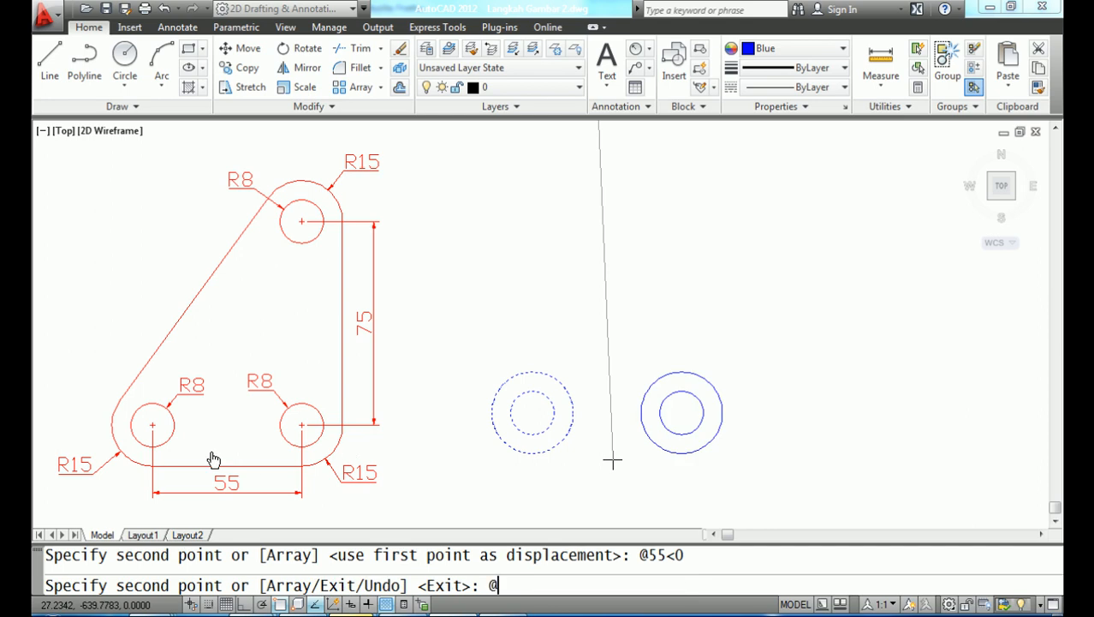
pyautogui.write('55,75')
pyautogui.press('Return')
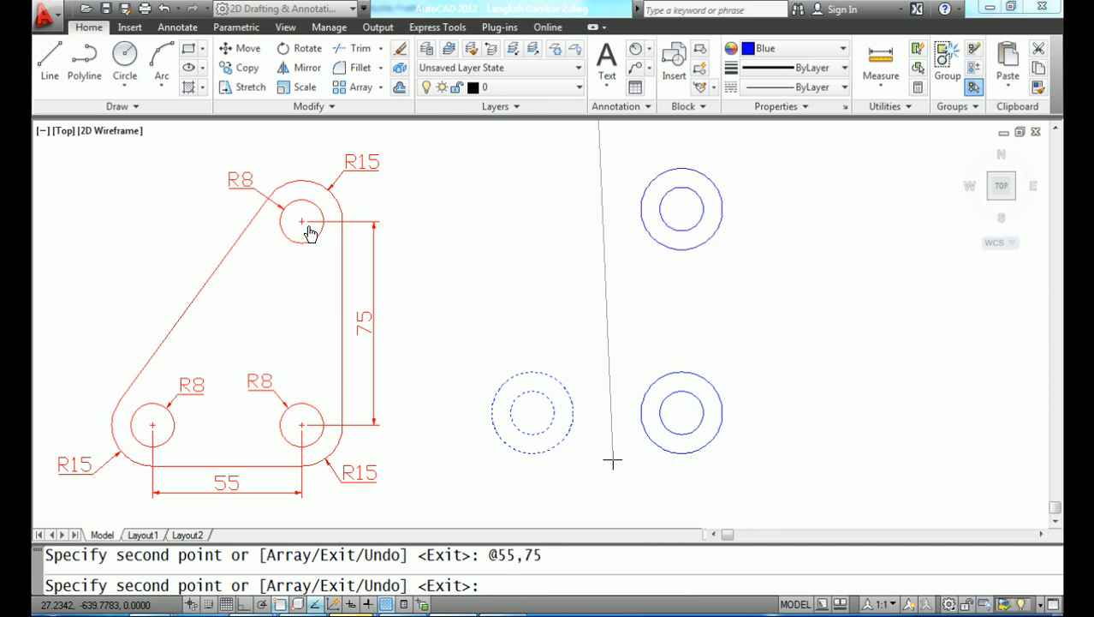
pyautogui.press('Return')
# Draw a line tangent to the outer sides of the upper and lower-left radius 15 circles
pyautogui.write('LINE')
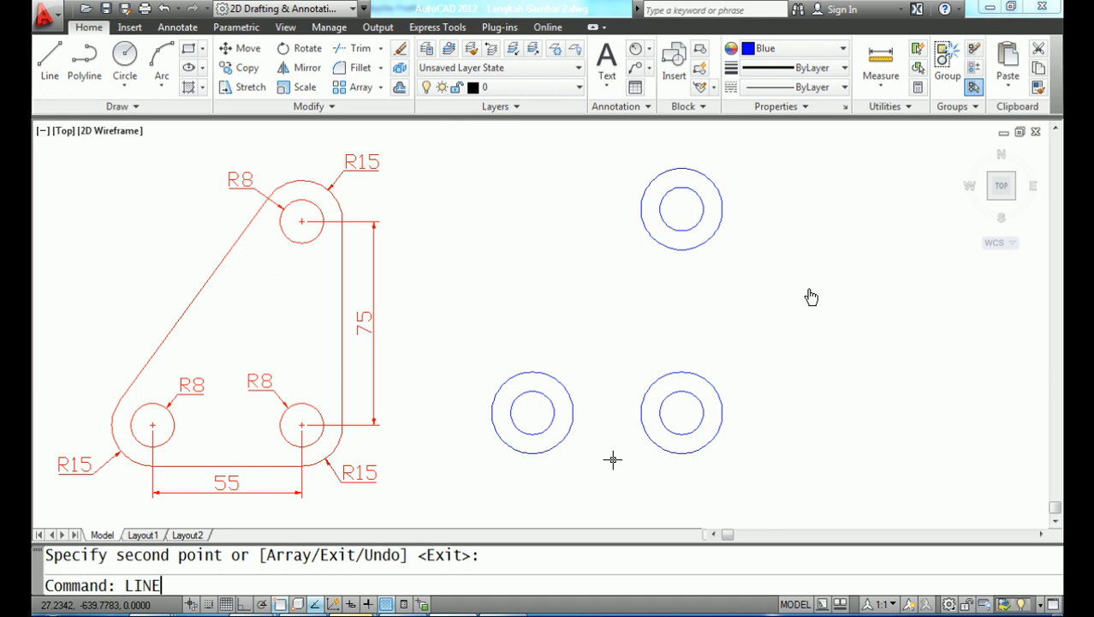
pyautogui.press('Return')
pyautogui.write('TAN')
pyautogui.press('Return')
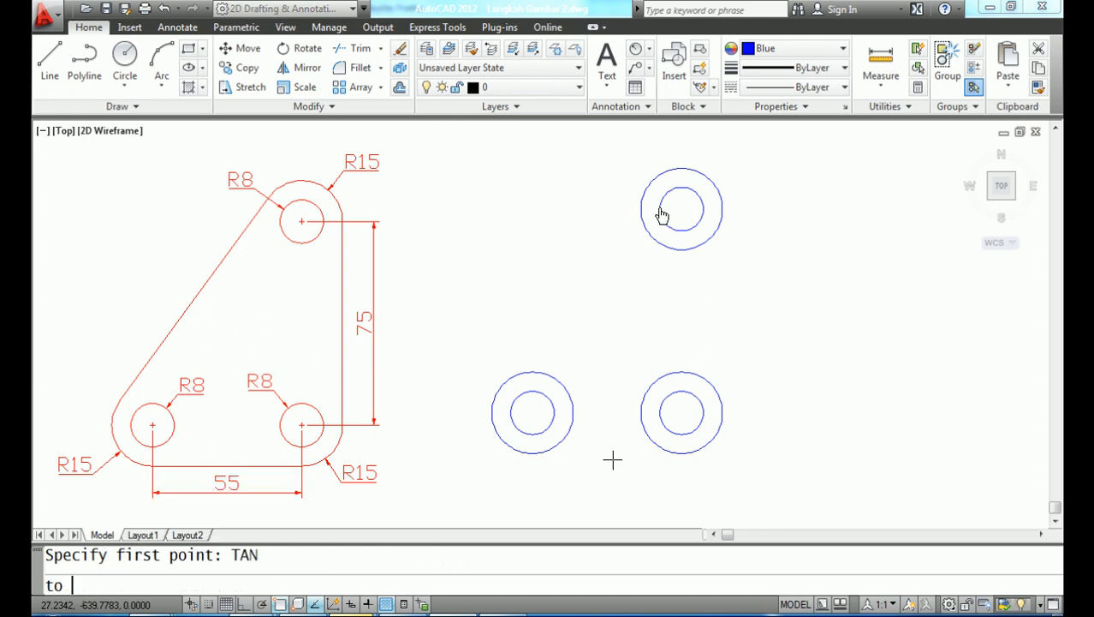
pyautogui.click(651, 190)
pyautogui.write('TAN')
pyautogui.press('Return')
pyautogui.click(492, 393)
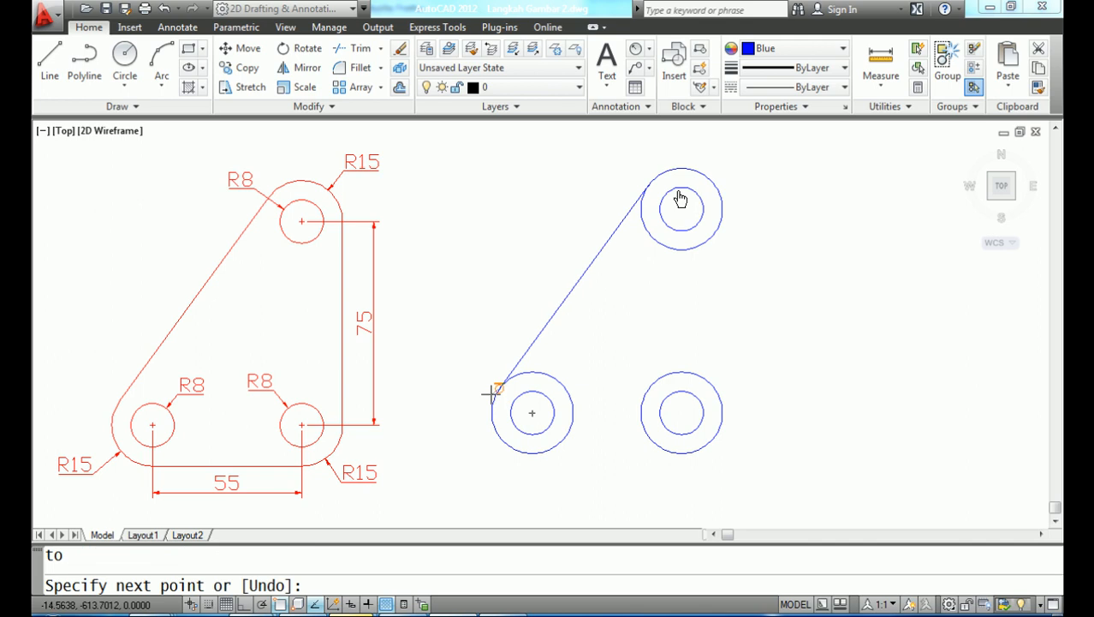
pyautogui.press('Return')
pyautogui.press('Return')
pyautogui.write('LINE')
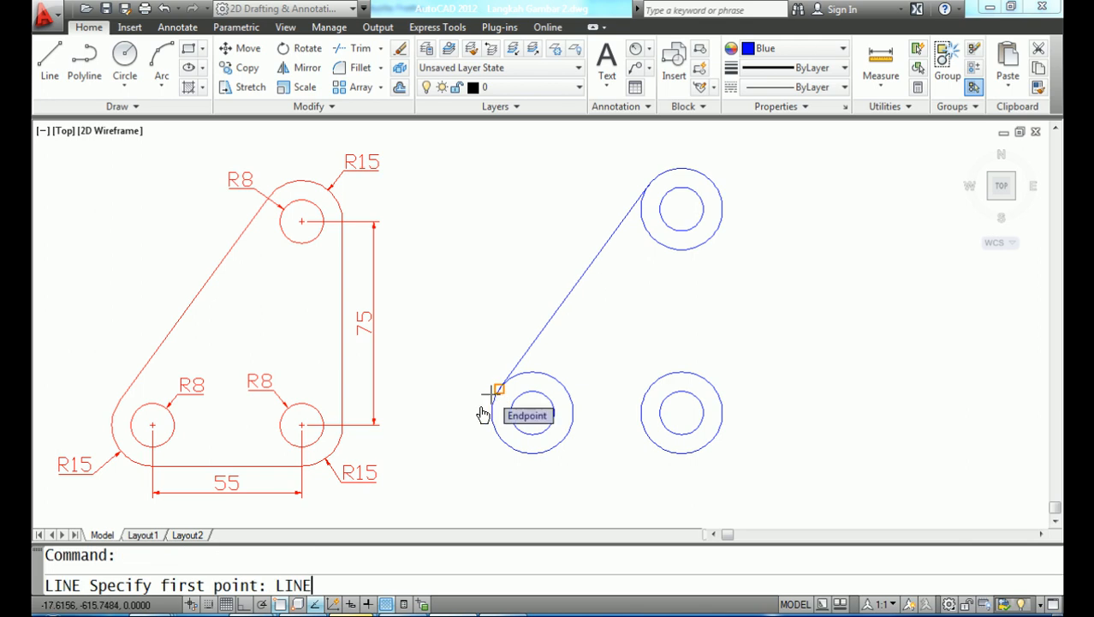
pyautogui.press('BackSpace')
pyautogui.press('BackSpace')
pyautogui.press('BackSpace')
pyautogui.press('BackSpace')
pyautogui.click(493, 392)
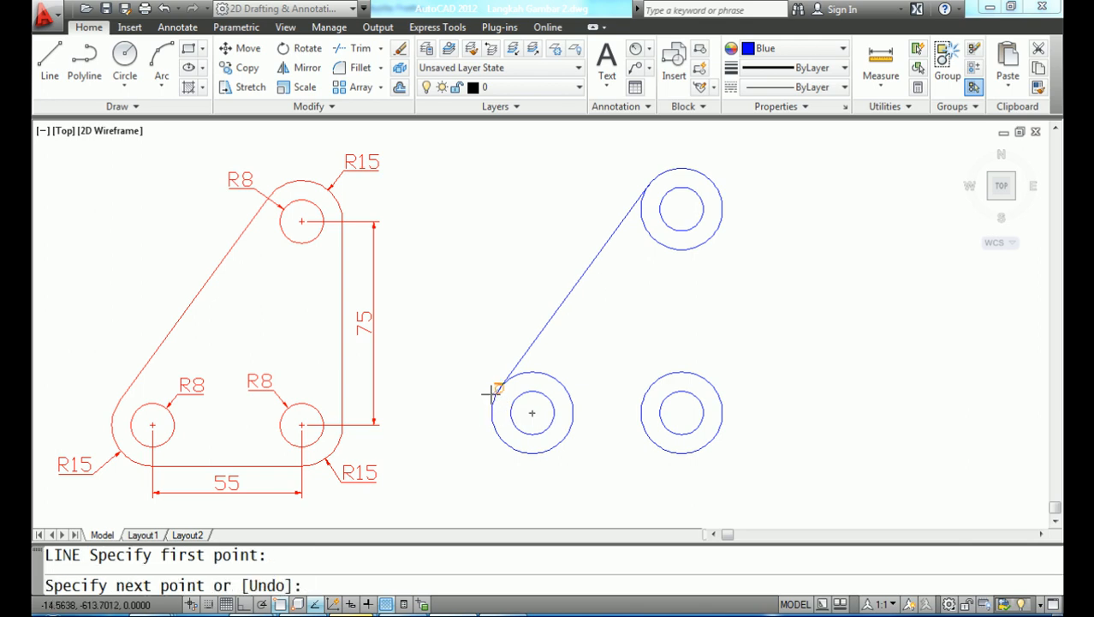
pyautogui.write('QUA')
pyautogui.press('Return')
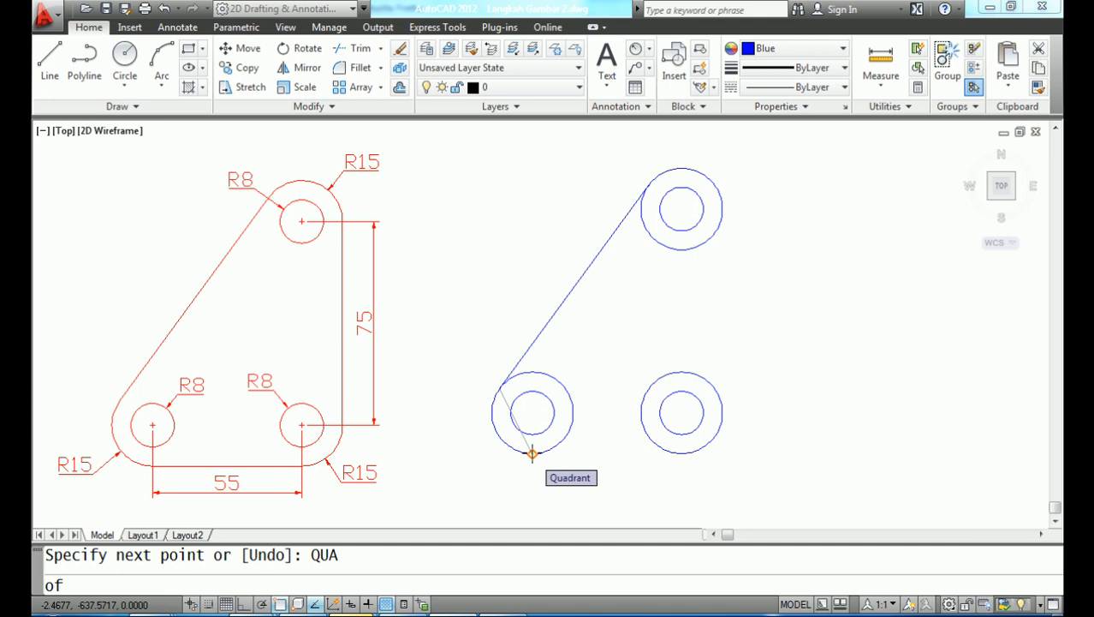
pyautogui.press('Escape')
# Draw a horizontal line joining the bottom quadrants of the two lower radius 15 circles
pyautogui.write('LINE')
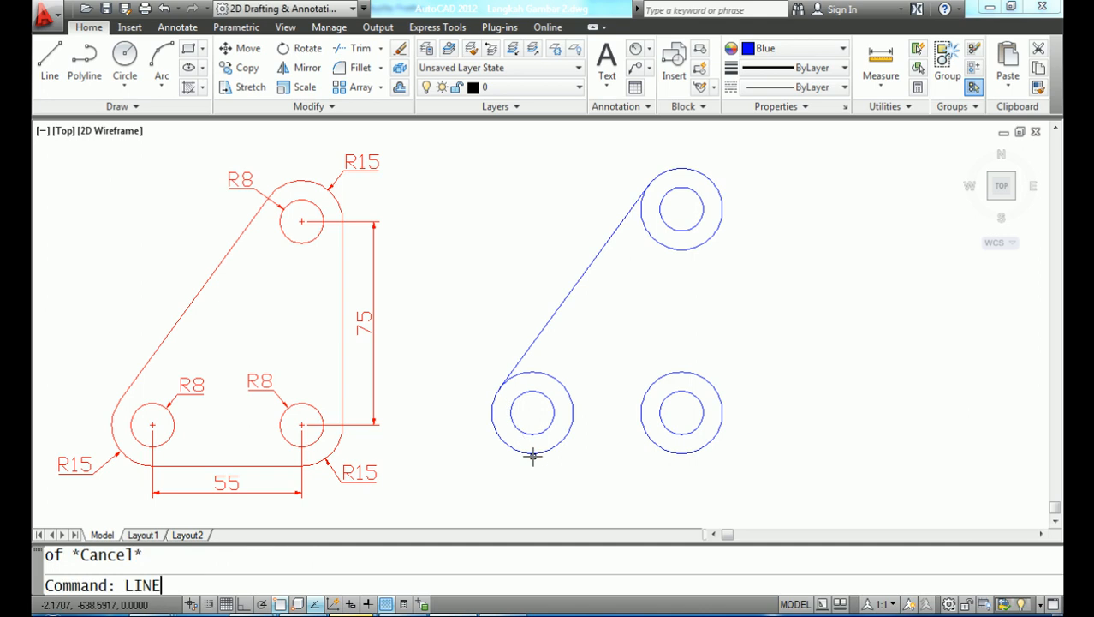
pyautogui.press('Return')
pyautogui.write('QUA')
pyautogui.press('Return')
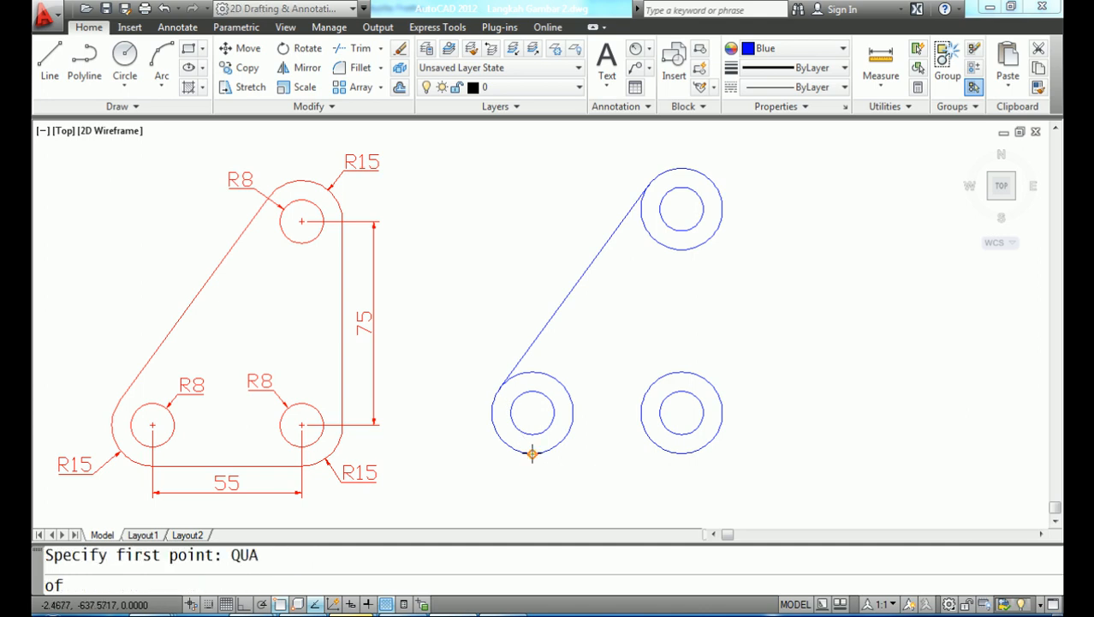
pyautogui.click(532, 454)
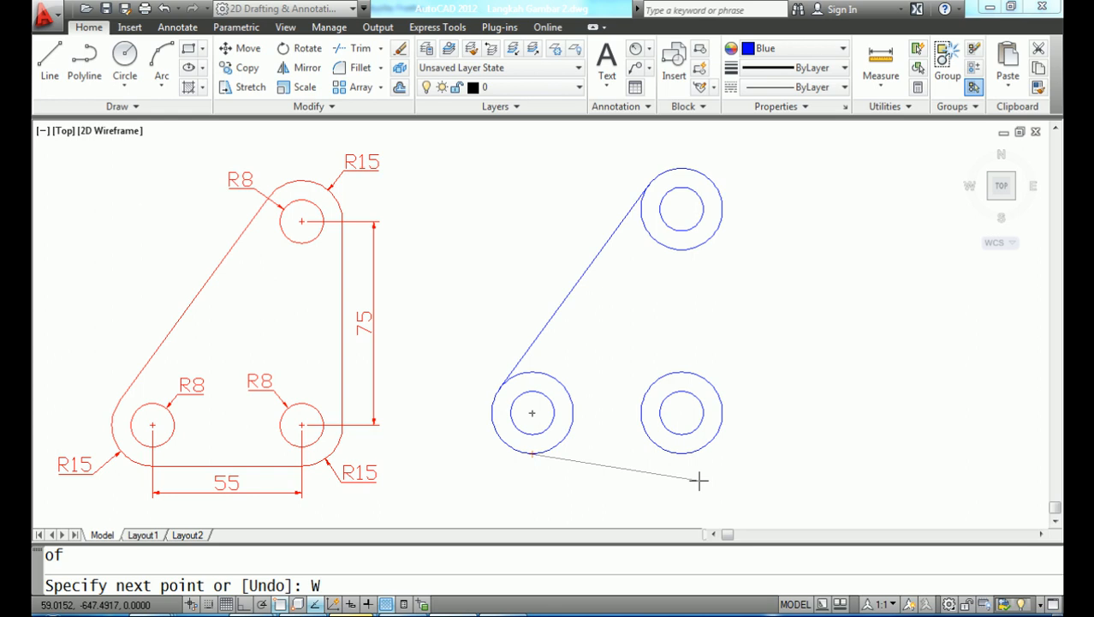
pyautogui.write('QUA')
pyautogui.press('Return')
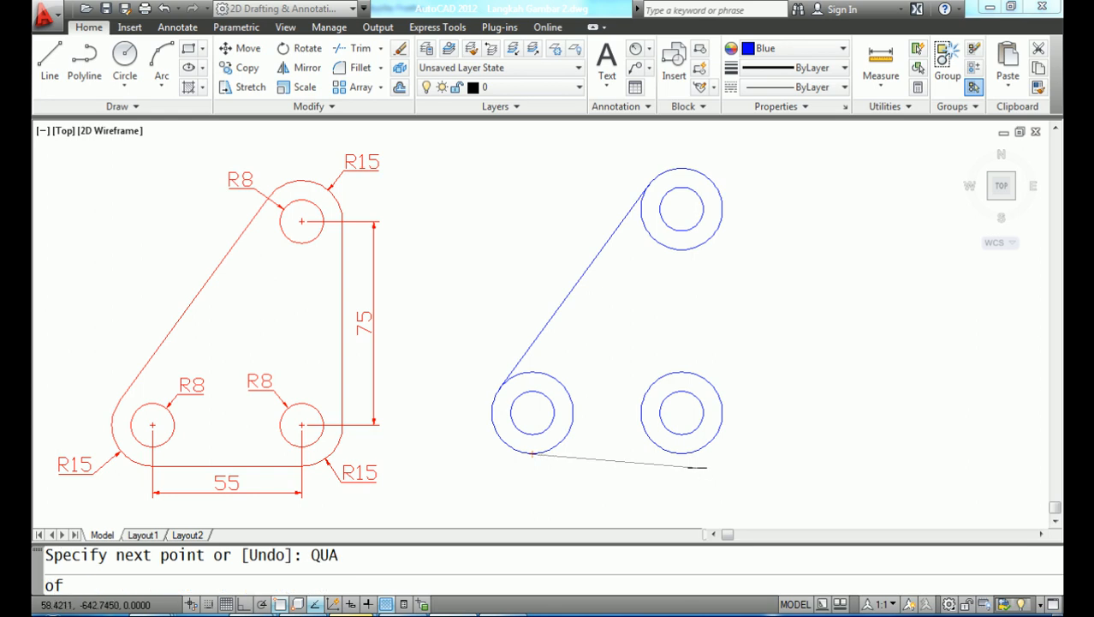
pyautogui.click(684, 455)
pyautogui.press('Return')
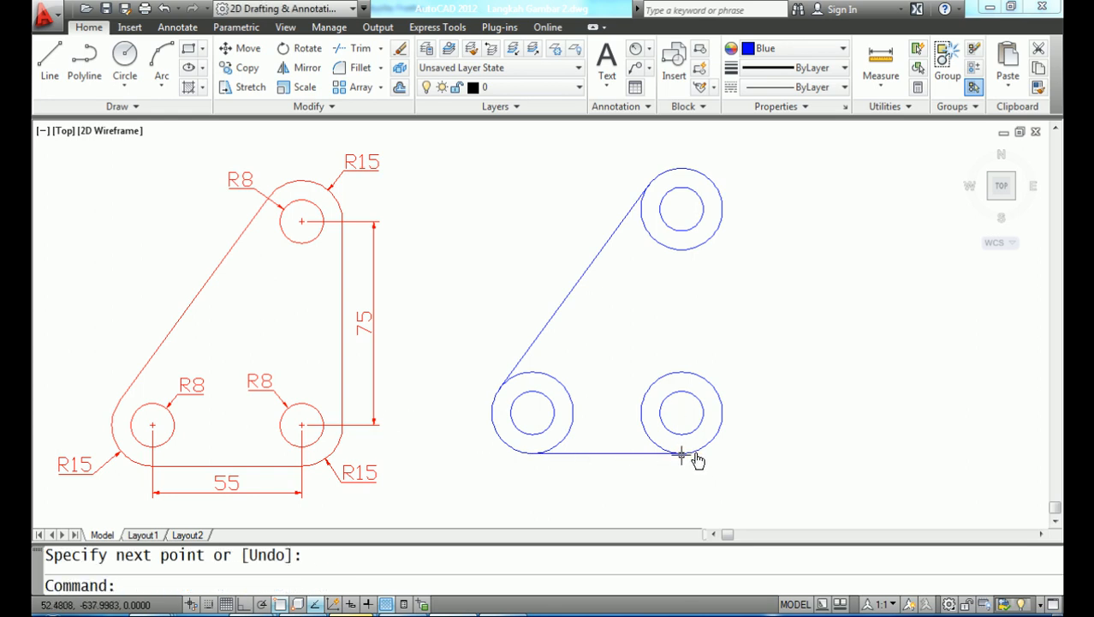
# Draw a vertical line from the right quadrant of the lower-right radius 15 circle to that of the upper one
pyautogui.write('LINE')
pyautogui.press('Return')
pyautogui.write('QUA')
pyautogui.press('Return')
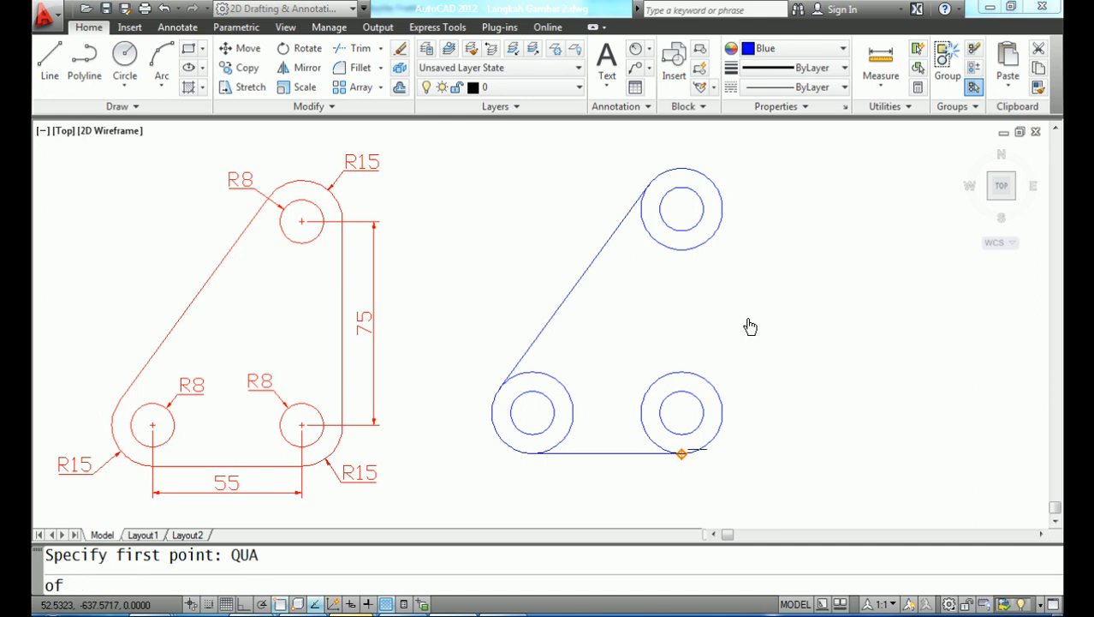
pyautogui.click(723, 413)
pyautogui.write('QUA')
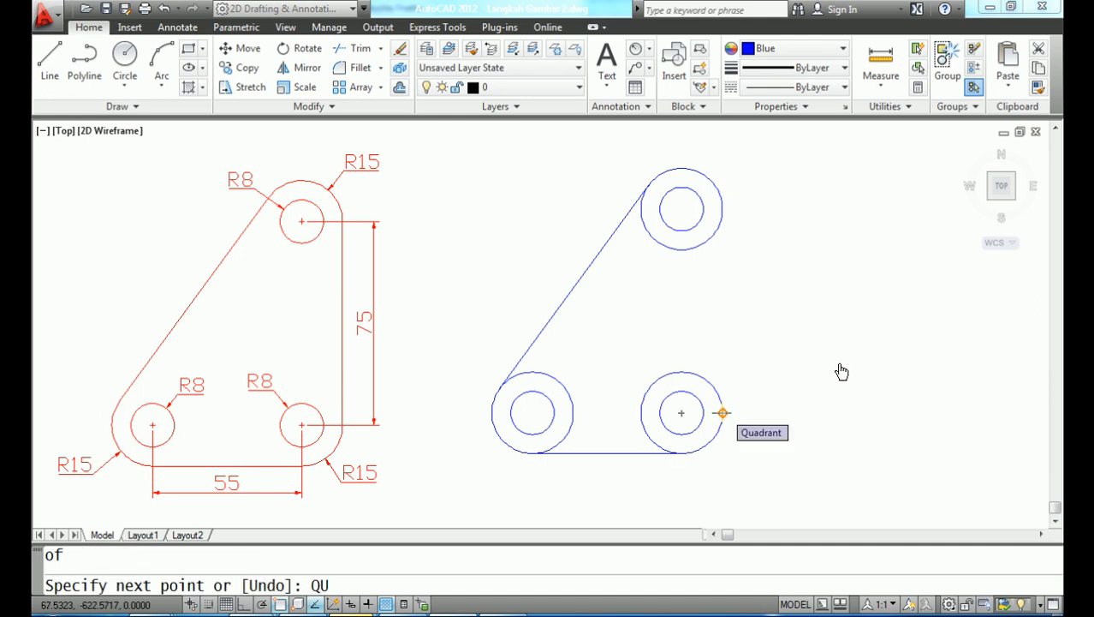
pyautogui.press('Return')
pyautogui.click(723, 207)
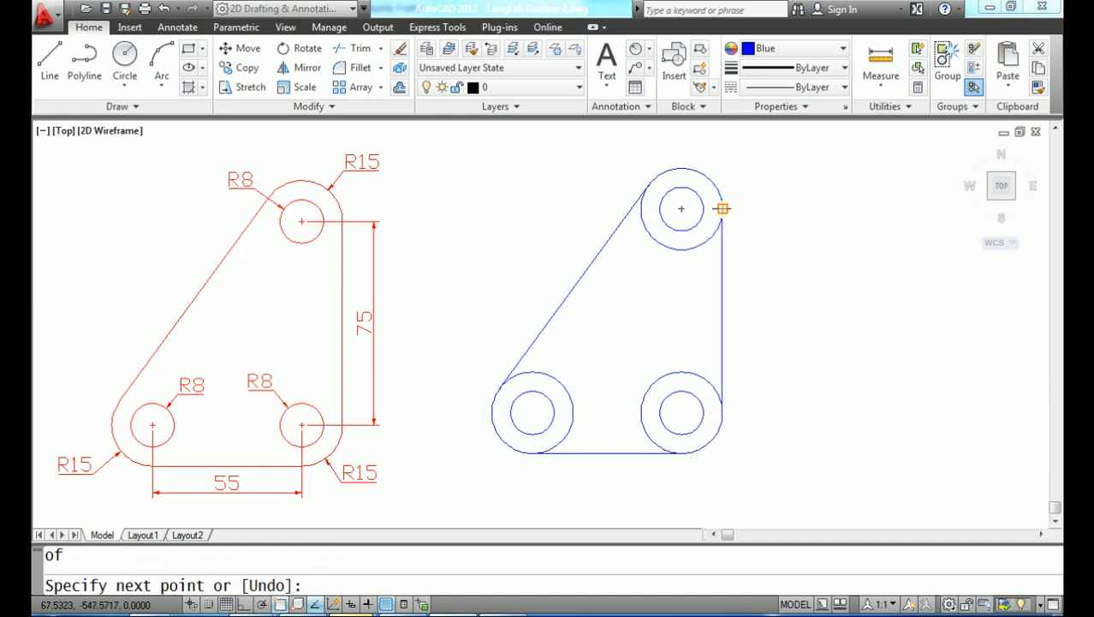
pyautogui.press('Return')
# Trim the inner arcs of the three radius 15 circles, using all objects as cutting edges, to leave the plate's outline
pyautogui.write('TRI')
pyautogui.press('Return')
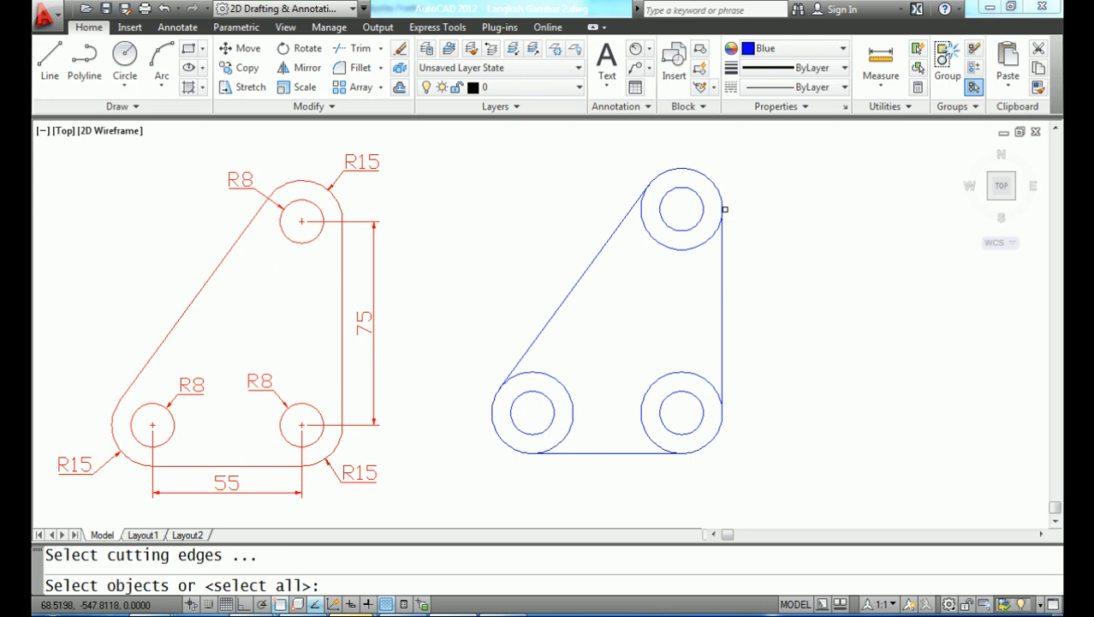
pyautogui.press('Return')
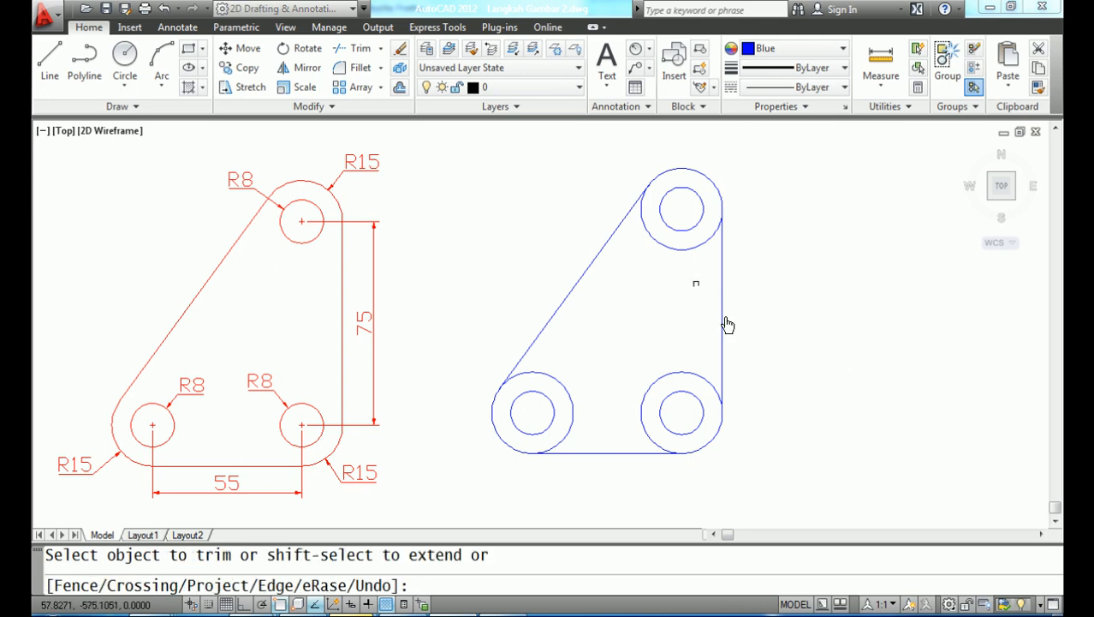
pyautogui.click(674, 257)
pyautogui.click(676, 373)
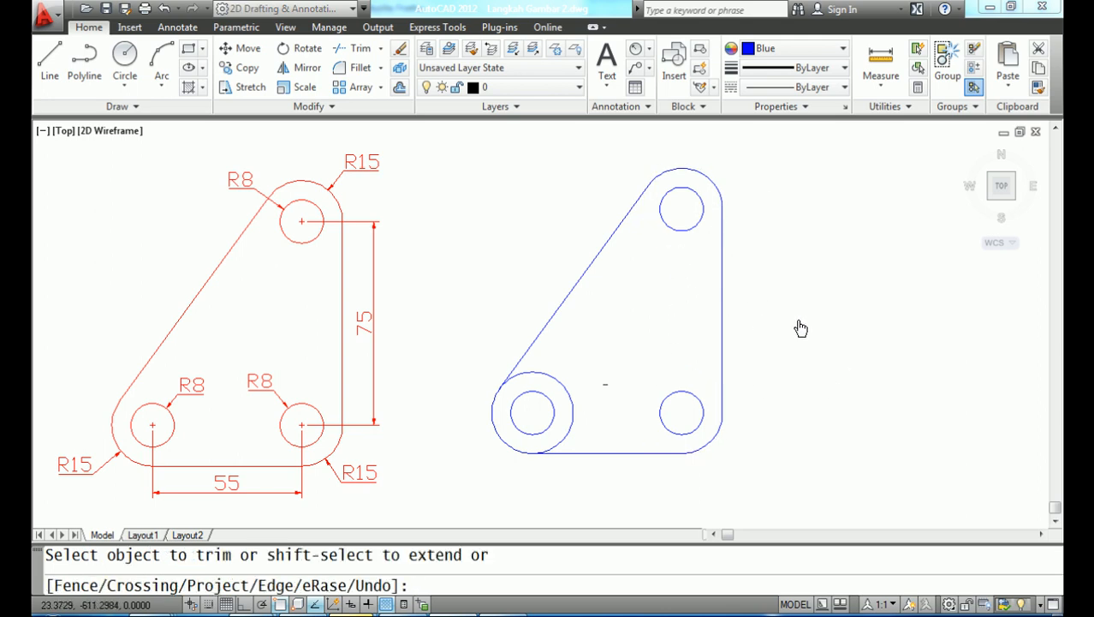
pyautogui.click(569, 392)
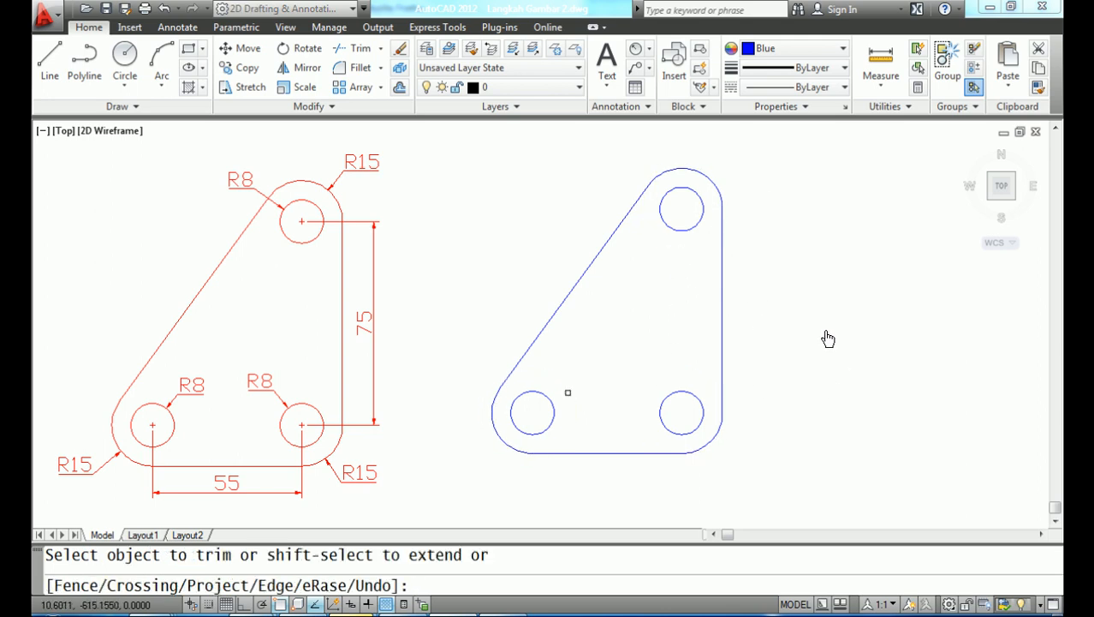
pyautogui.press('Return')
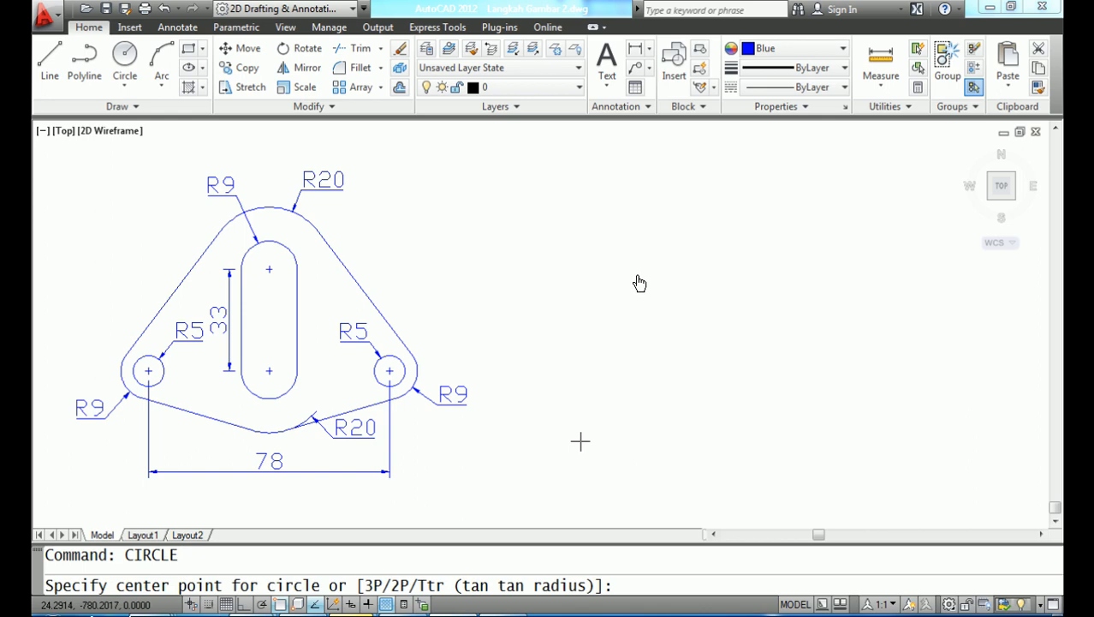
# Draw a circle of radius 9 in the empty area beside the slotted plate, level with its lower holes
pyautogui.click(588, 369)
pyautogui.write('9')
pyautogui.press('Return')
pyautogui.write('co')
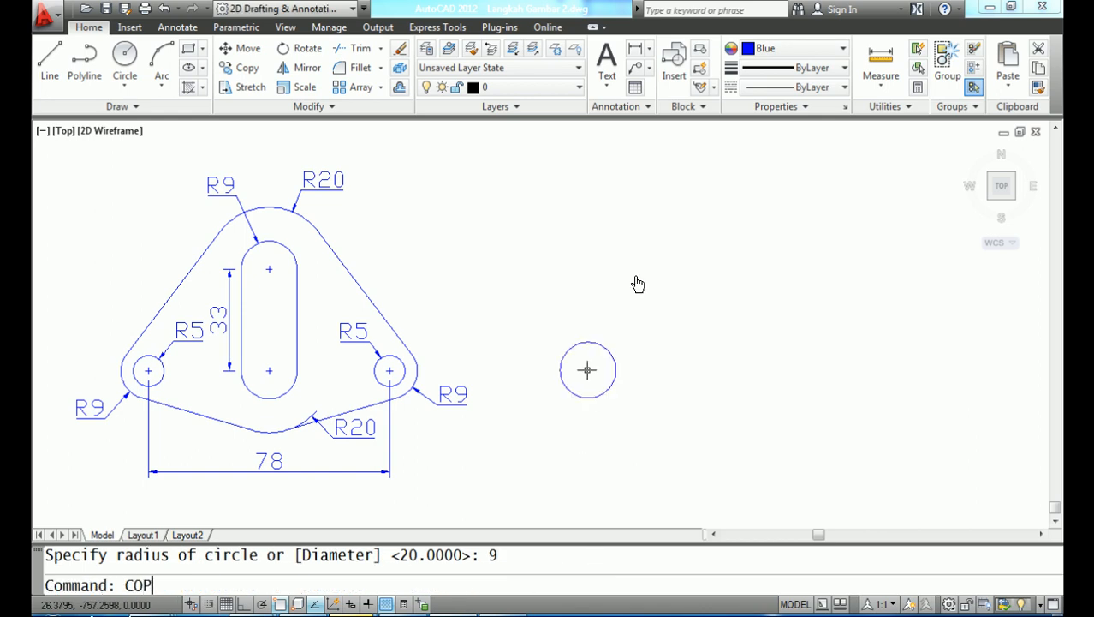
pyautogui.press('Return')
pyautogui.click(579, 398)
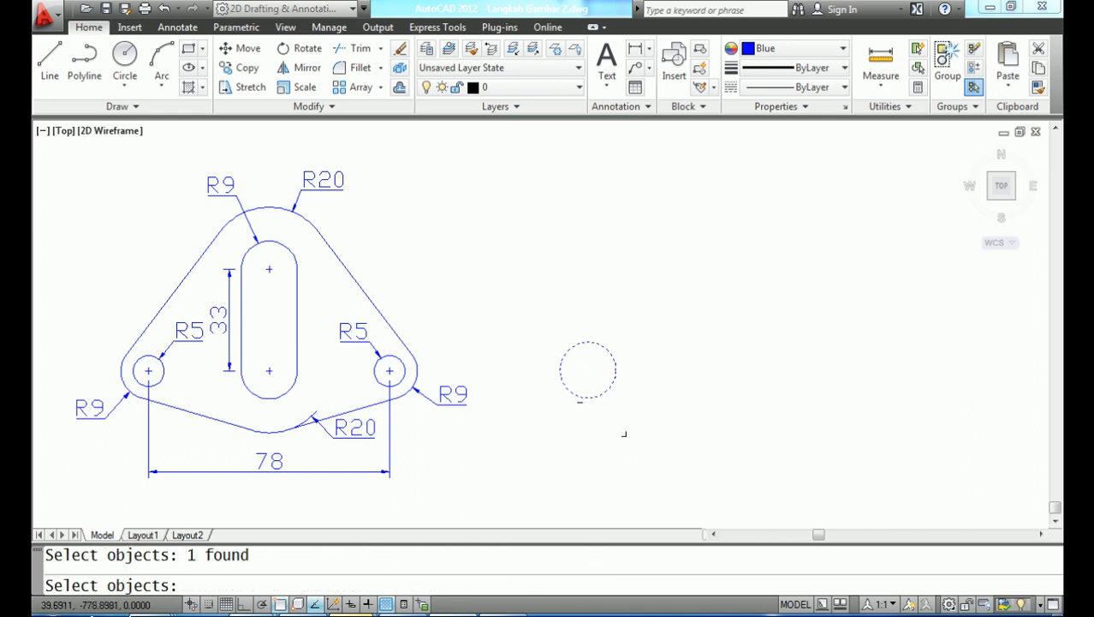
pyautogui.press('Return')
pyautogui.write('0,0')
pyautogui.press('Return')
pyautogui.write('@3')
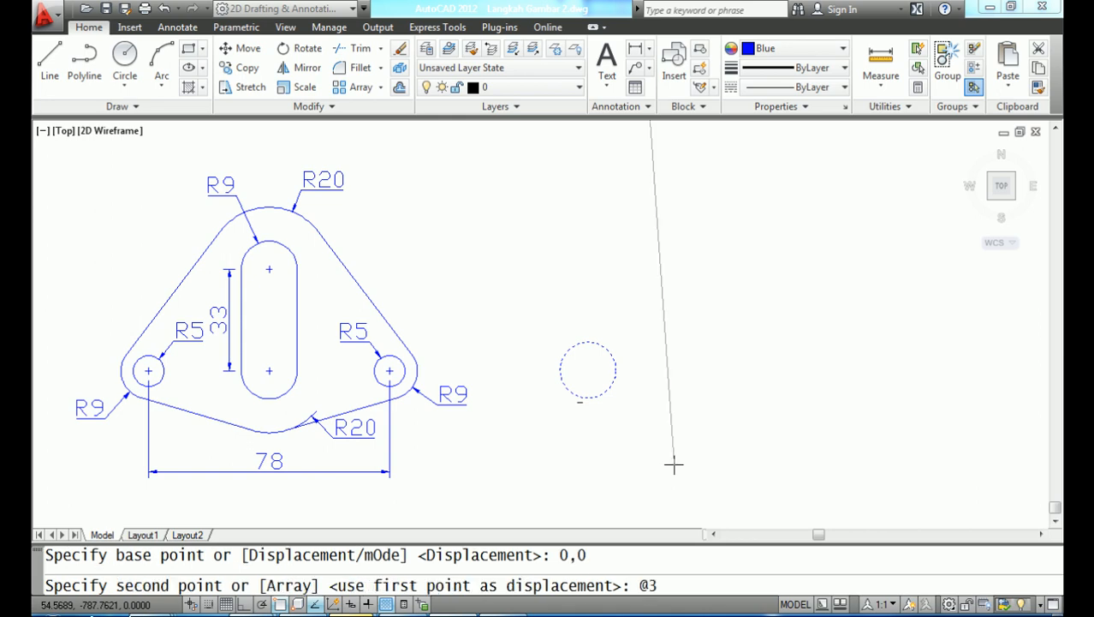
pyautogui.write('9<0')
pyautogui.press('Return')
pyautogui.write('@78<0')
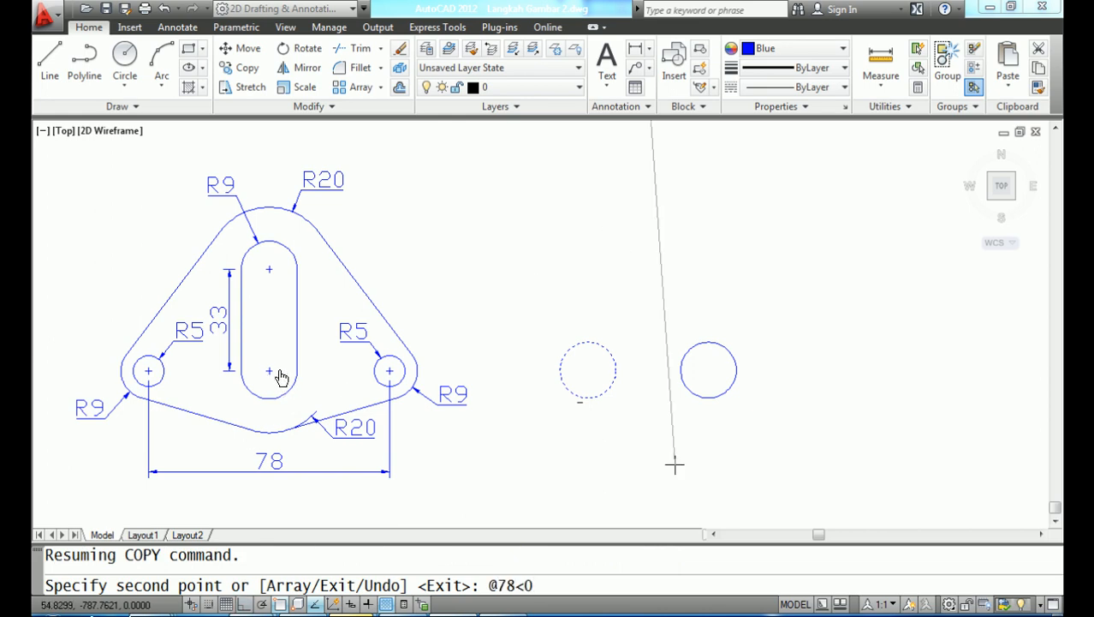
pyautogui.press('Return')
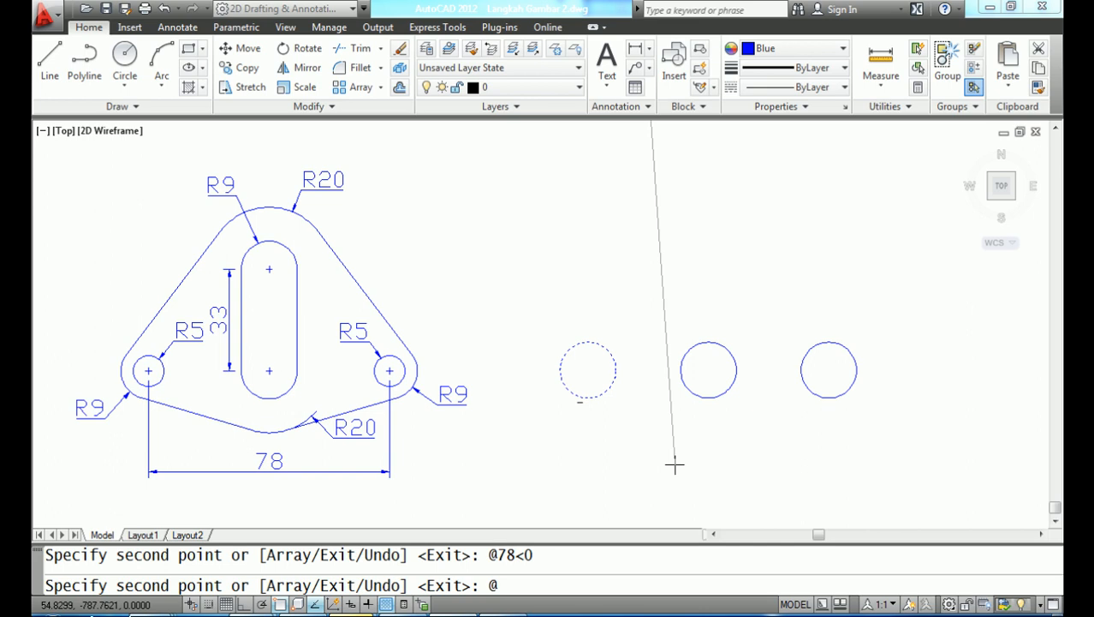
pyautogui.write('@39,33')
pyautogui.press('Return')
pyautogui.press('Return')
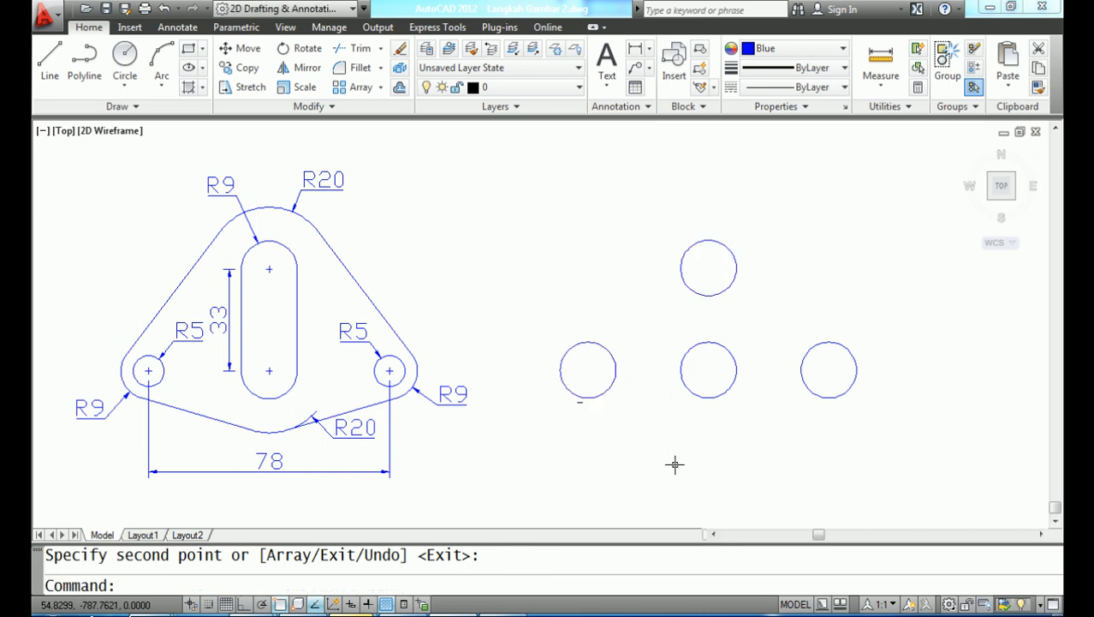
# Draw a radius 20 circle concentric with the middle circle of the lower row
pyautogui.write('CIRCLE')
pyautogui.press('Return')
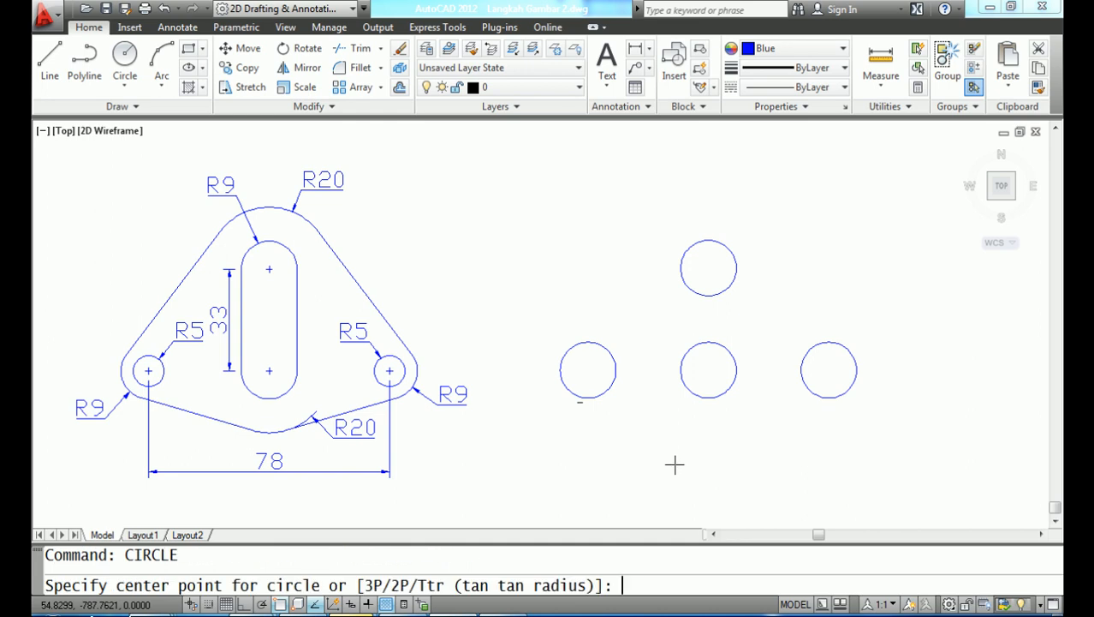
pyautogui.write('CEN')
pyautogui.press('Return')
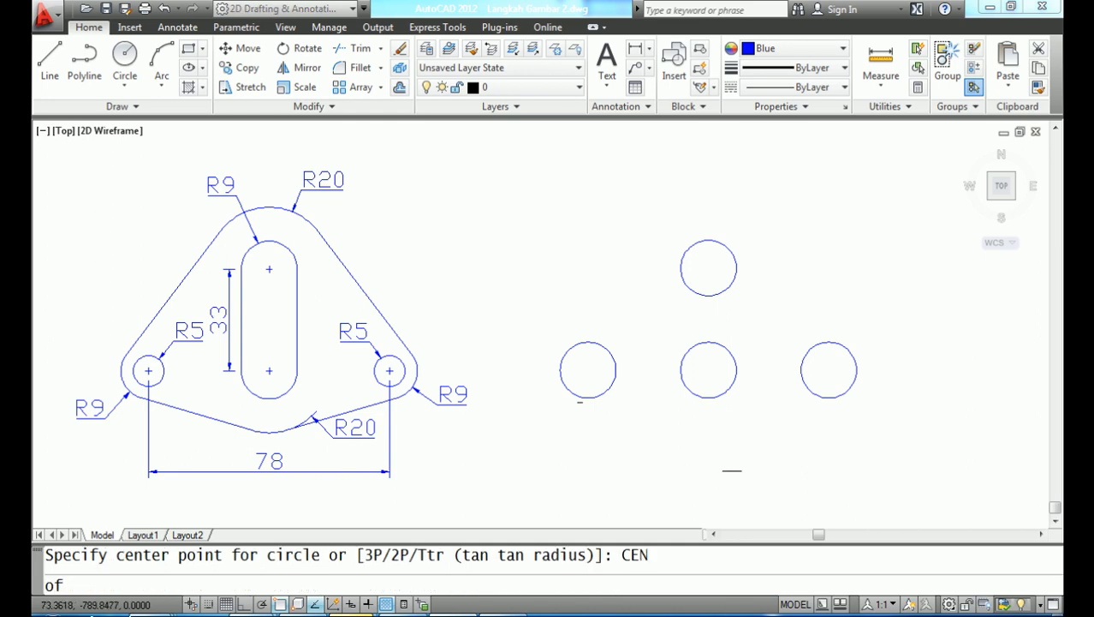
pyautogui.click(726, 395)
pyautogui.write('20')
pyautogui.press('Return')
# Draw a radius 20 circle concentric with the upper radius 9 circle
pyautogui.write('CIRCLE')
pyautogui.press('Return')
pyautogui.write('CEN')
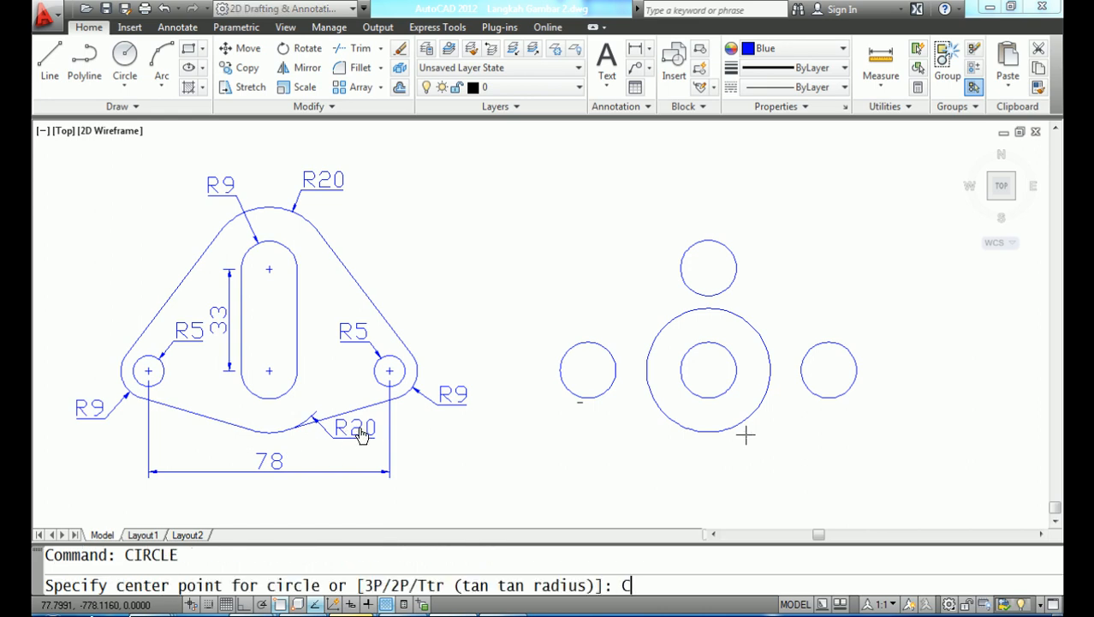
pyautogui.press('Return')
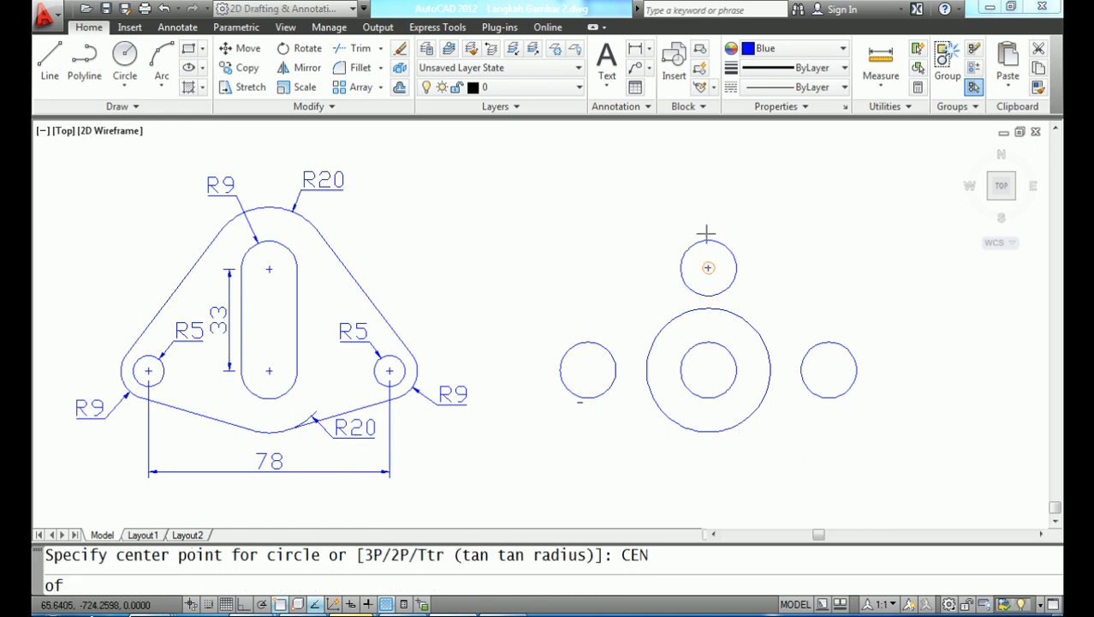
pyautogui.click(708, 268)
pyautogui.write('20')
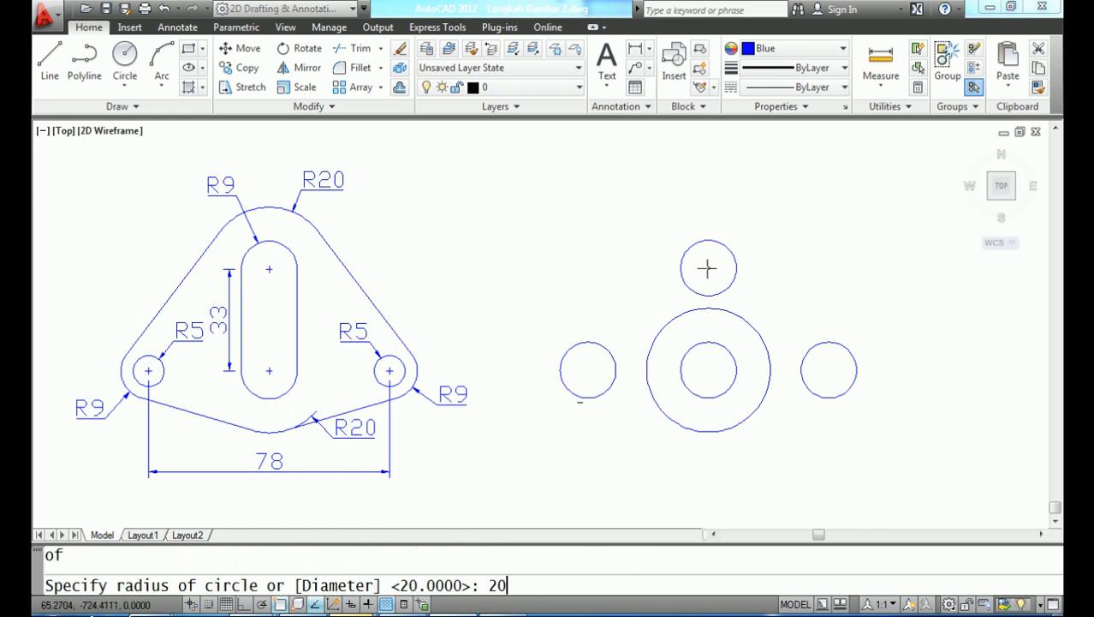
pyautogui.press('Return')
# Draw a line tangent to the upper radius 20 circle and the lower-left radius 9 circle along their outer left sides
pyautogui.write('L')
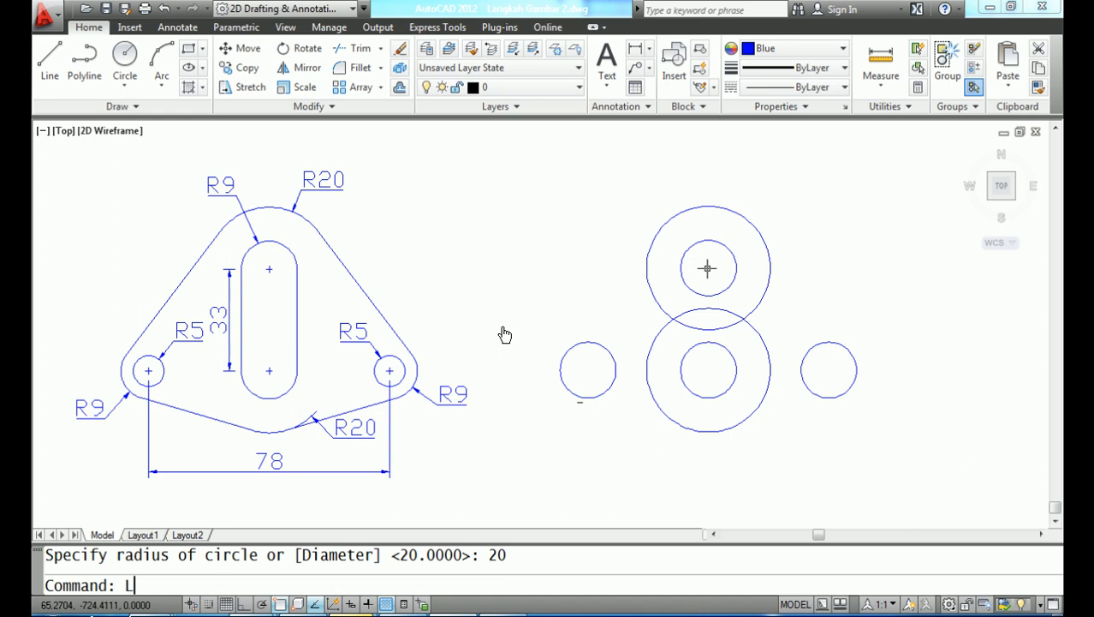
pyautogui.write('IN')
pyautogui.press('Return')
pyautogui.write('TAN')
pyautogui.press('Return')
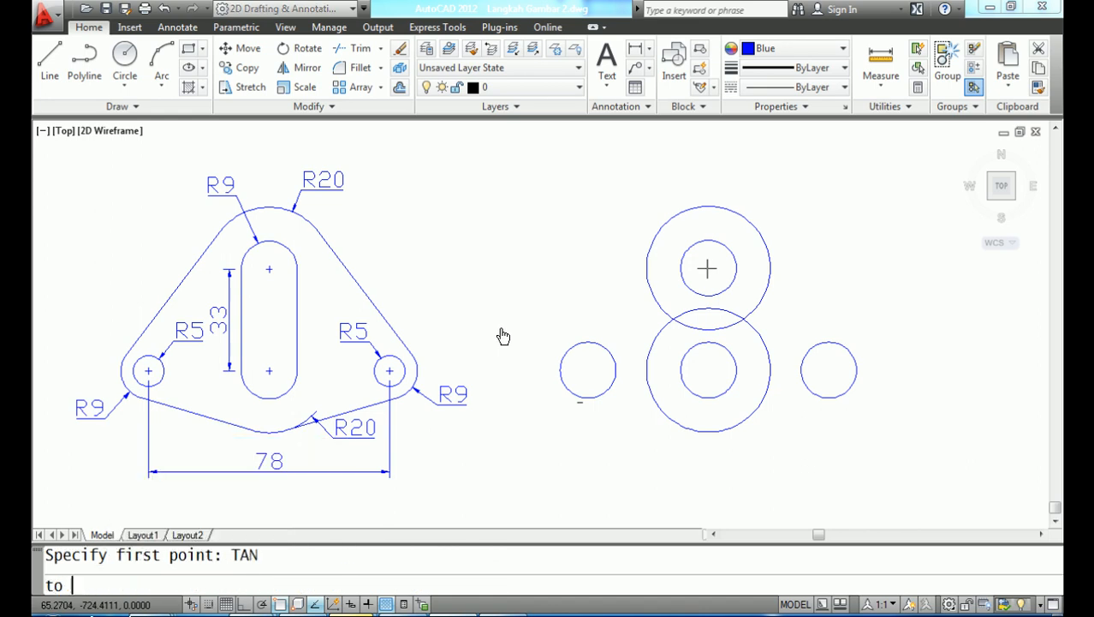
pyautogui.click(645, 242)
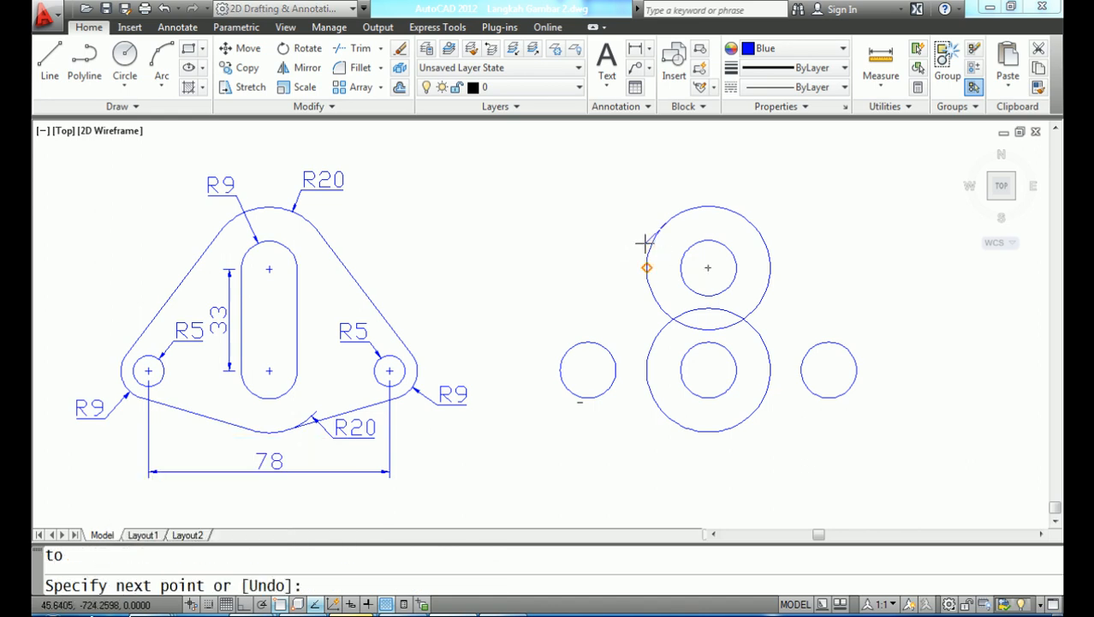
pyautogui.write('TAN')
pyautogui.press('Return')
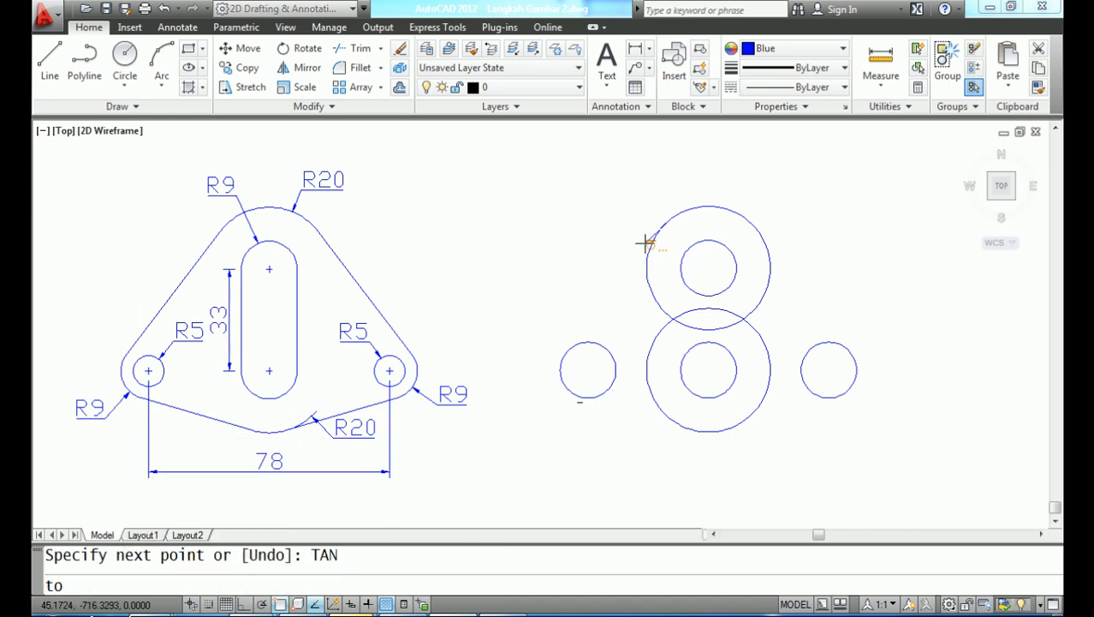
pyautogui.click(557, 351)
pyautogui.press('Return')
# Draw a line tangent to the undersides of the lower-left radius 9 circle and the lower radius 20 circle
pyautogui.write('LINE')
pyautogui.press('Return')
pyautogui.write('TAN')
pyautogui.press('Return')
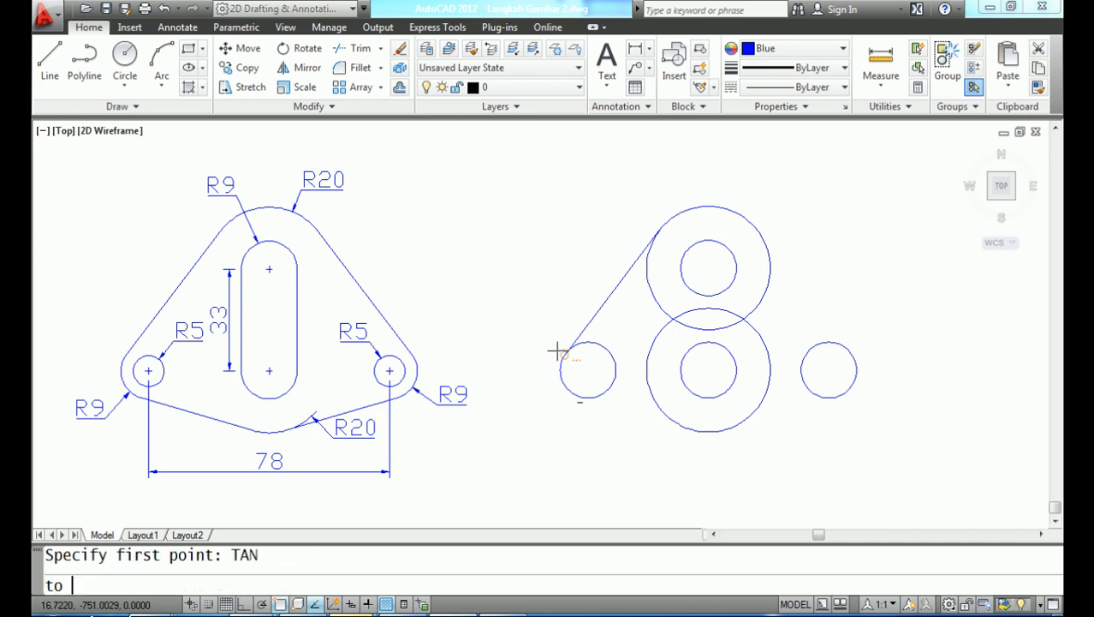
pyautogui.click(572, 397)
pyautogui.write('TAN')
pyautogui.press('Return')
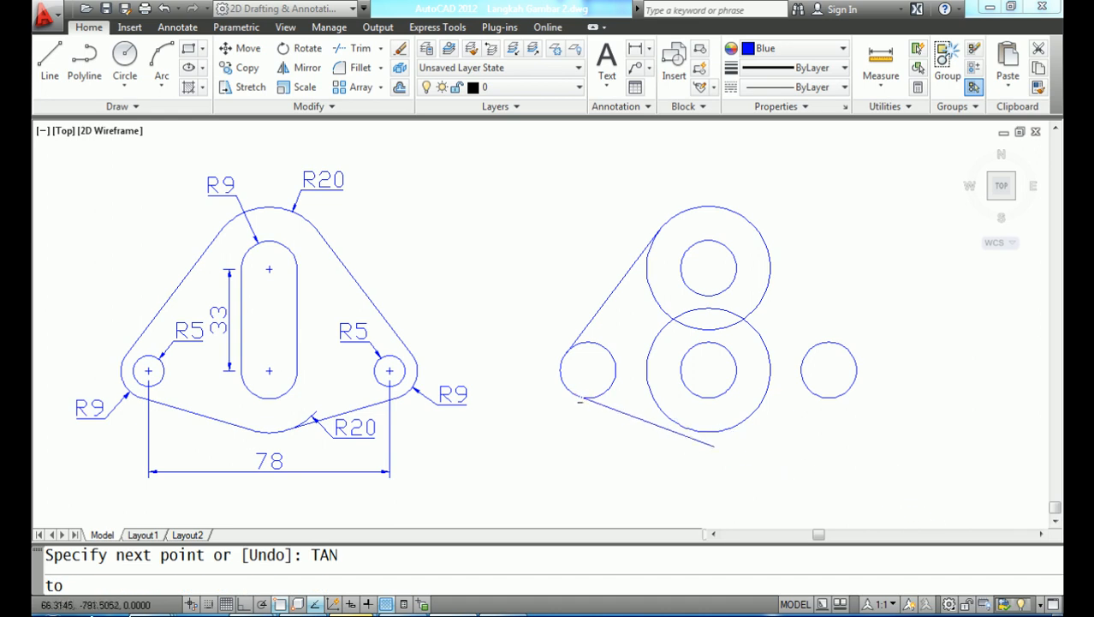
pyautogui.click(690, 430)
# Draw a line tangent to the undersides of the lower radius 20 circle and the lower-right radius 9 circle
pyautogui.write('LINE')
pyautogui.press('Return')
pyautogui.write('TAN')
pyautogui.press('Return')
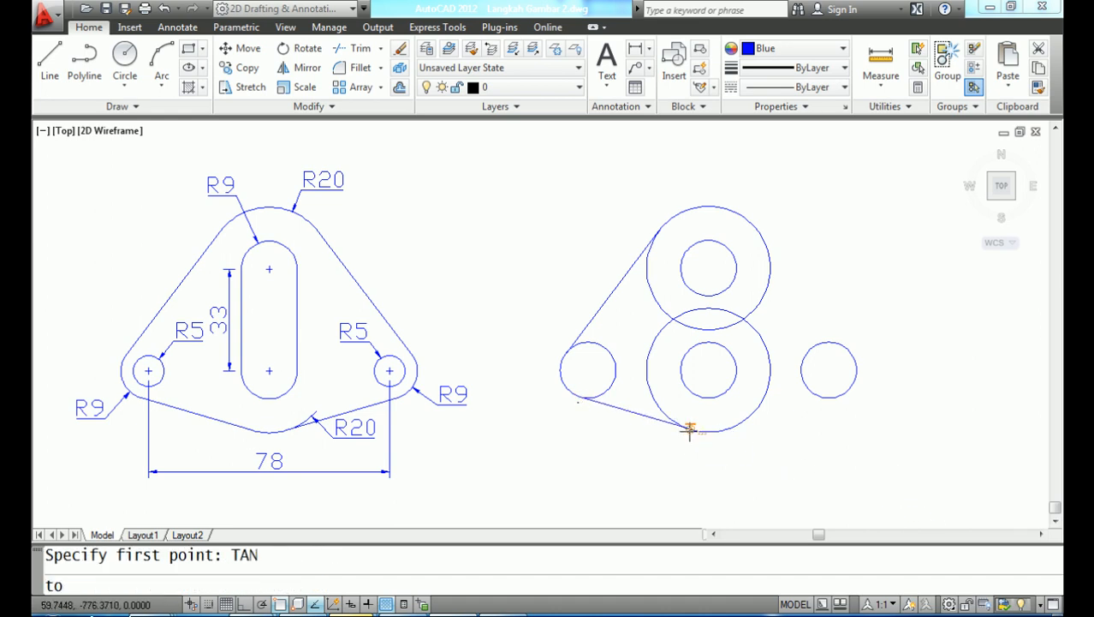
pyautogui.click(733, 428)
pyautogui.write('TAN')
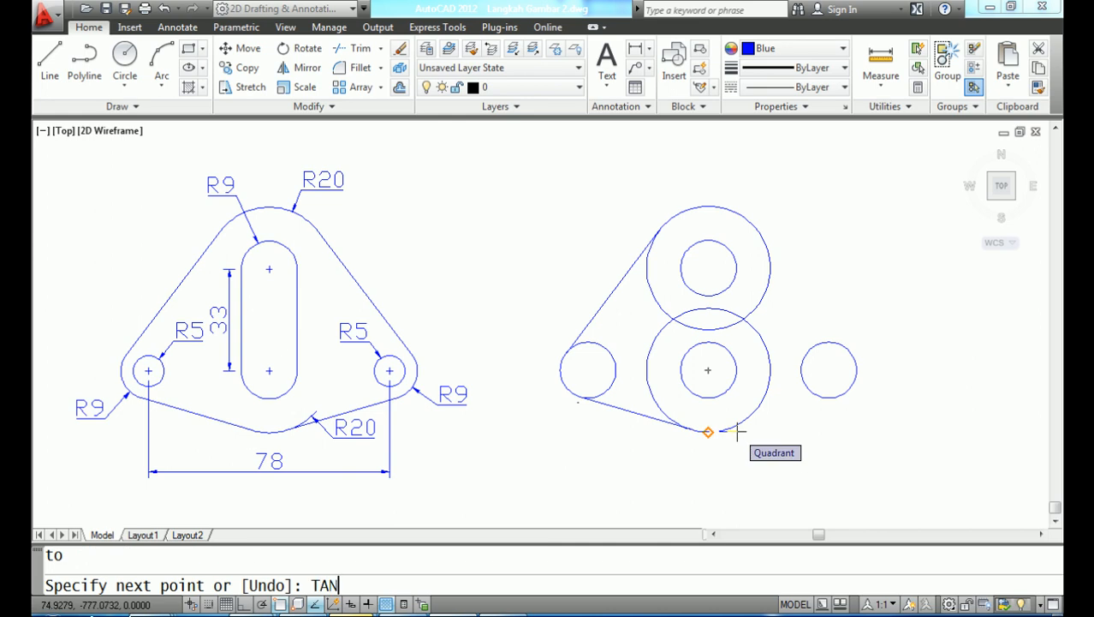
pyautogui.press('Return')
pyautogui.click(822, 399)
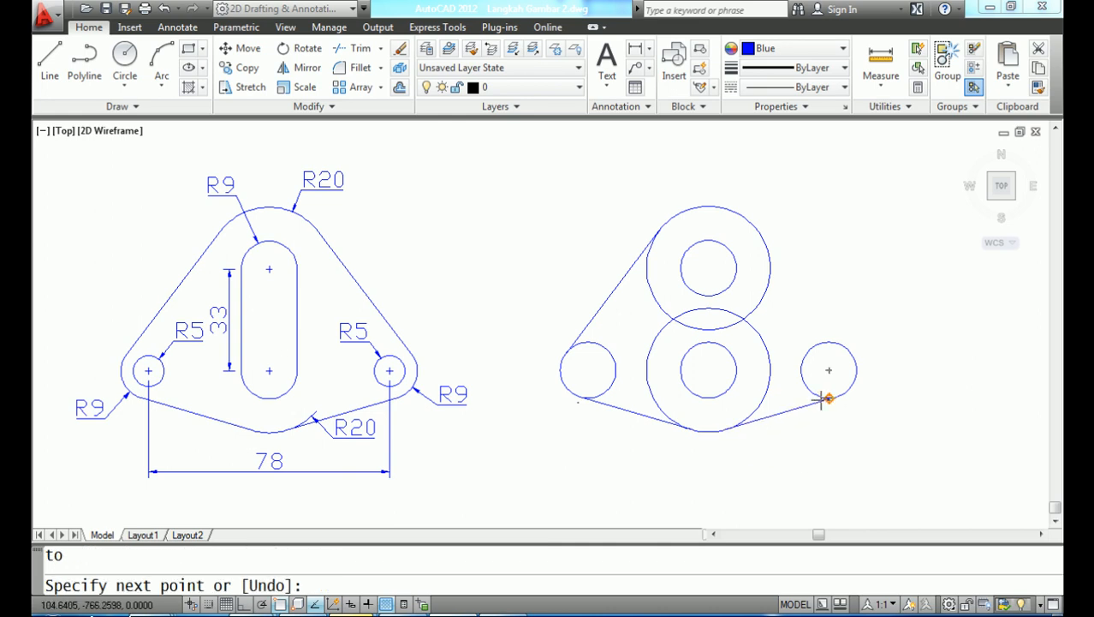
pyautogui.press('Return')
# Draw a line tangent to the lower-right radius 9 circle and the upper radius 20 circle along their outer right sides
pyautogui.write('LINE')
pyautogui.press('Return')
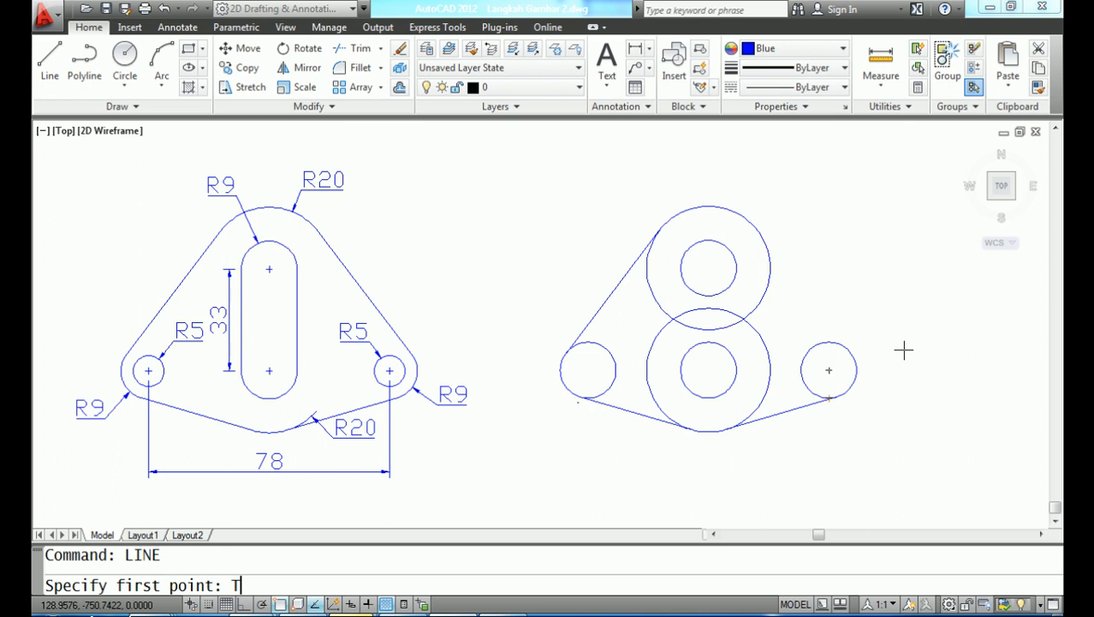
pyautogui.press('Return')
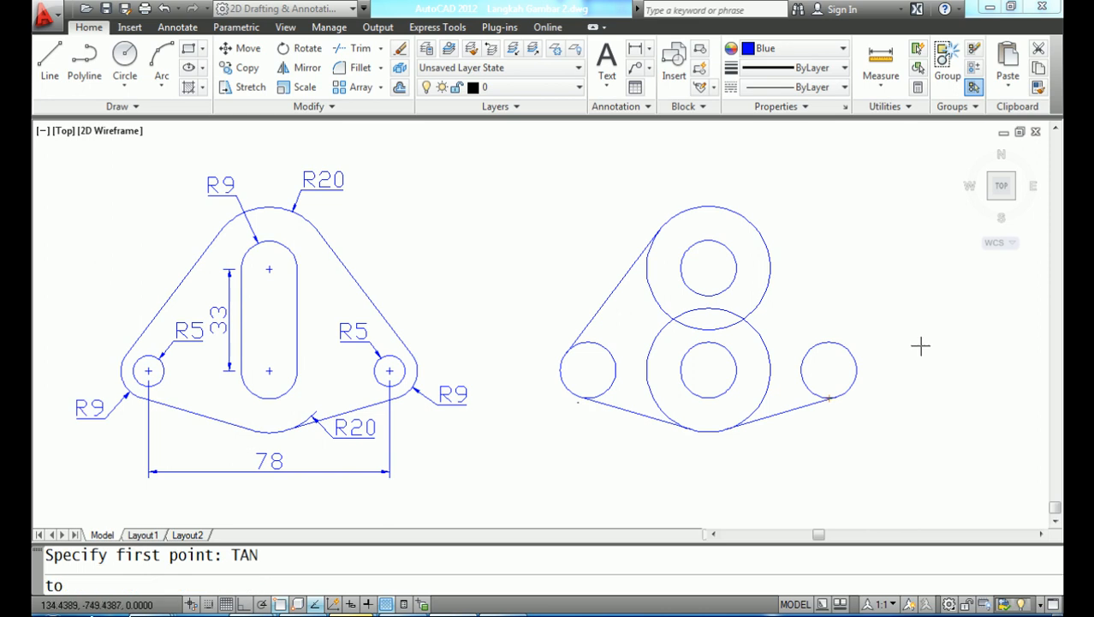
pyautogui.click(855, 360)
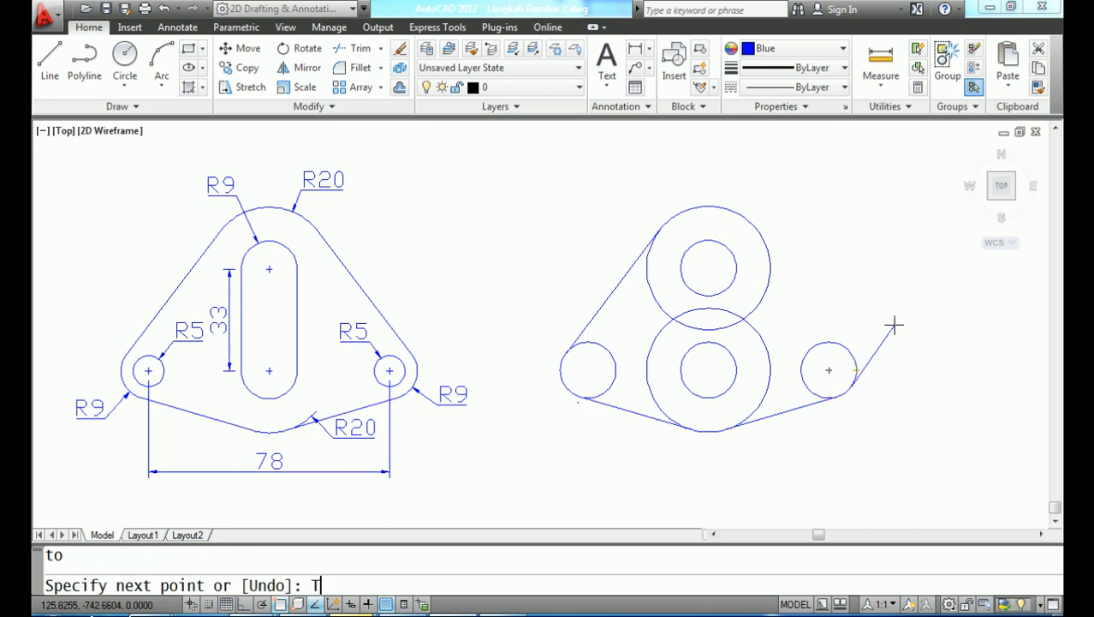
pyautogui.press('Return')
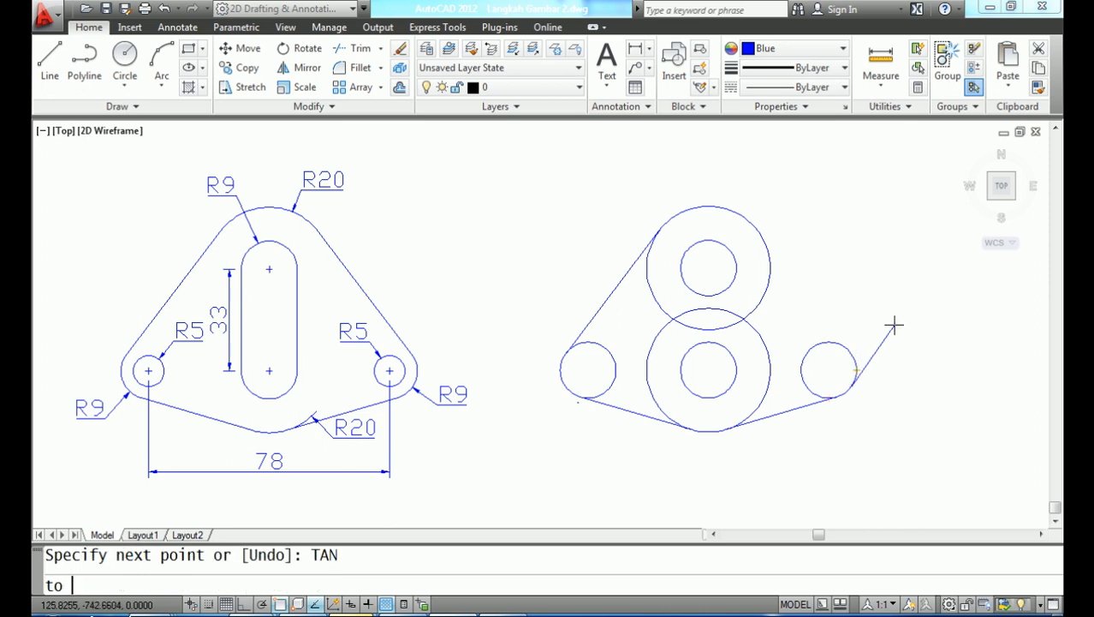
pyautogui.click(764, 238)
pyautogui.press('Return')
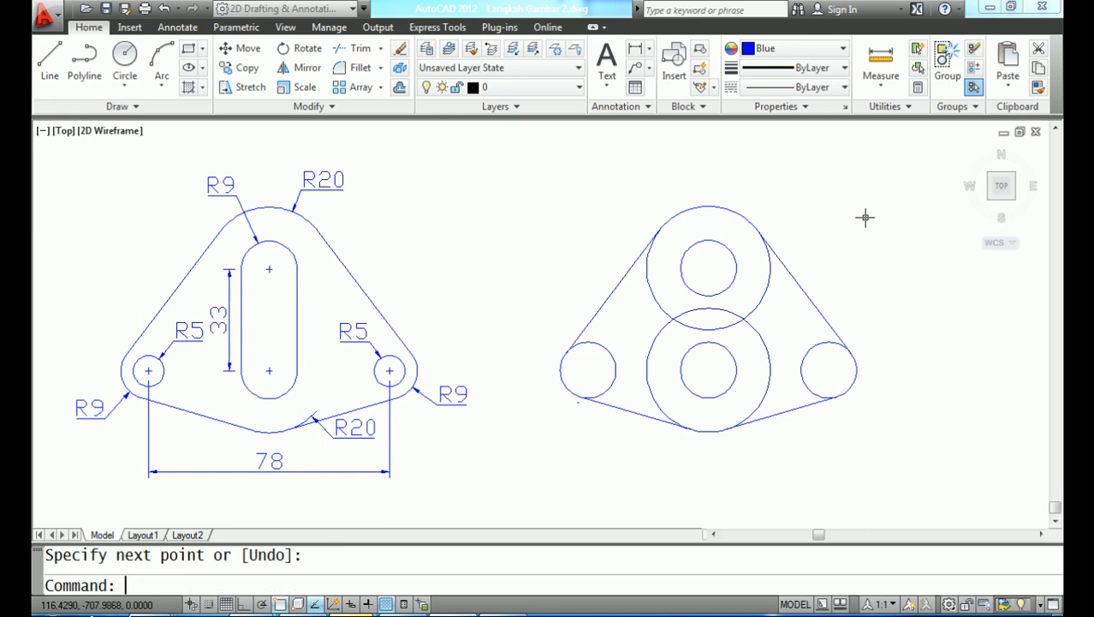
# Trim the inner arcs of both radius 20 circles and the two outer radius 9 circles, using all objects as cutting edges
pyautogui.press('Return')
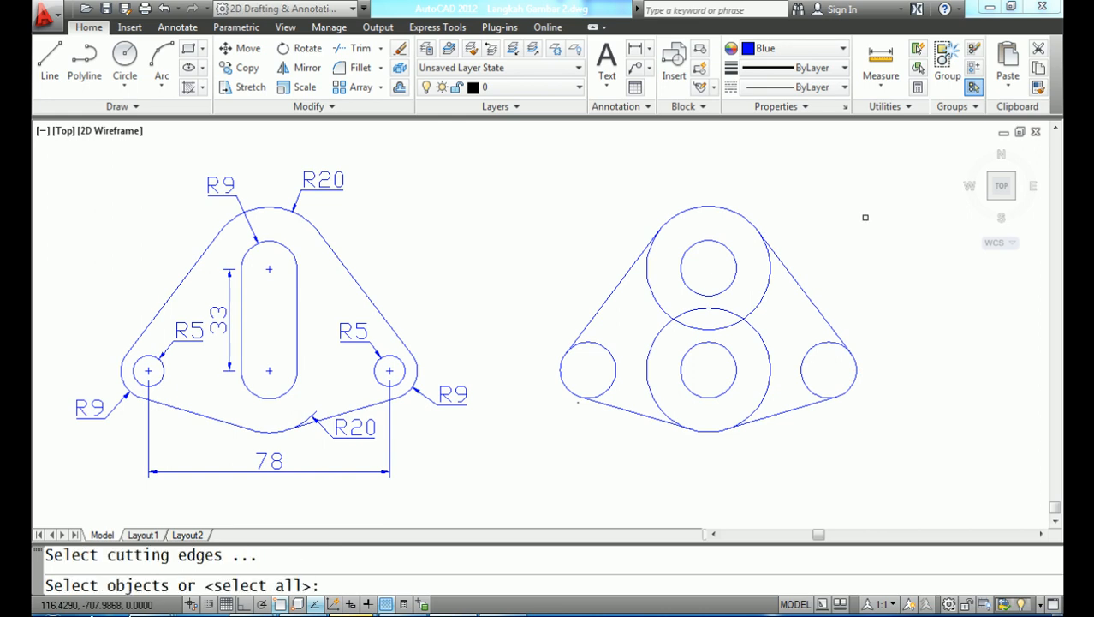
pyautogui.press('Return')
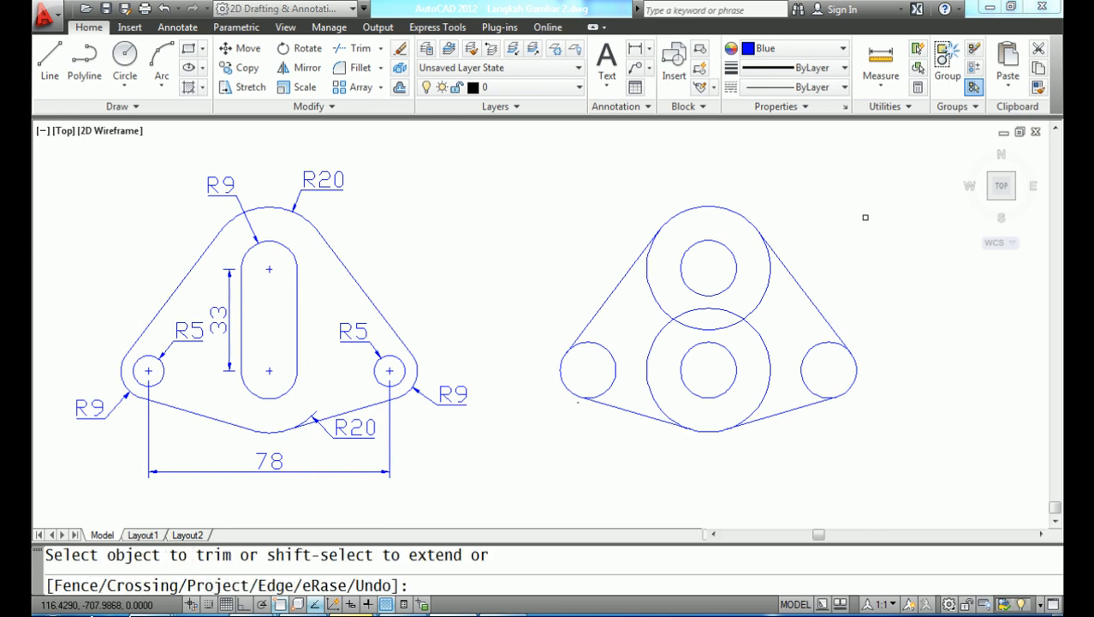
pyautogui.click(764, 285)
pyautogui.click(730, 313)
pyautogui.click(733, 317)
pyautogui.click(660, 310)
pyautogui.click(656, 325)
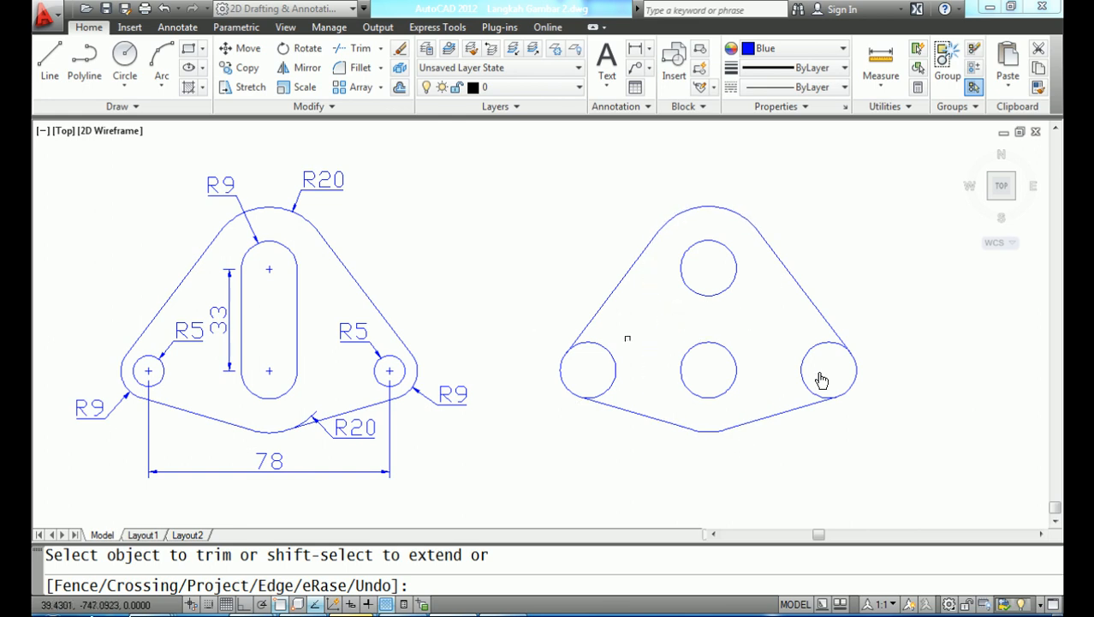
pyautogui.click(814, 367)
pyautogui.press('Return')
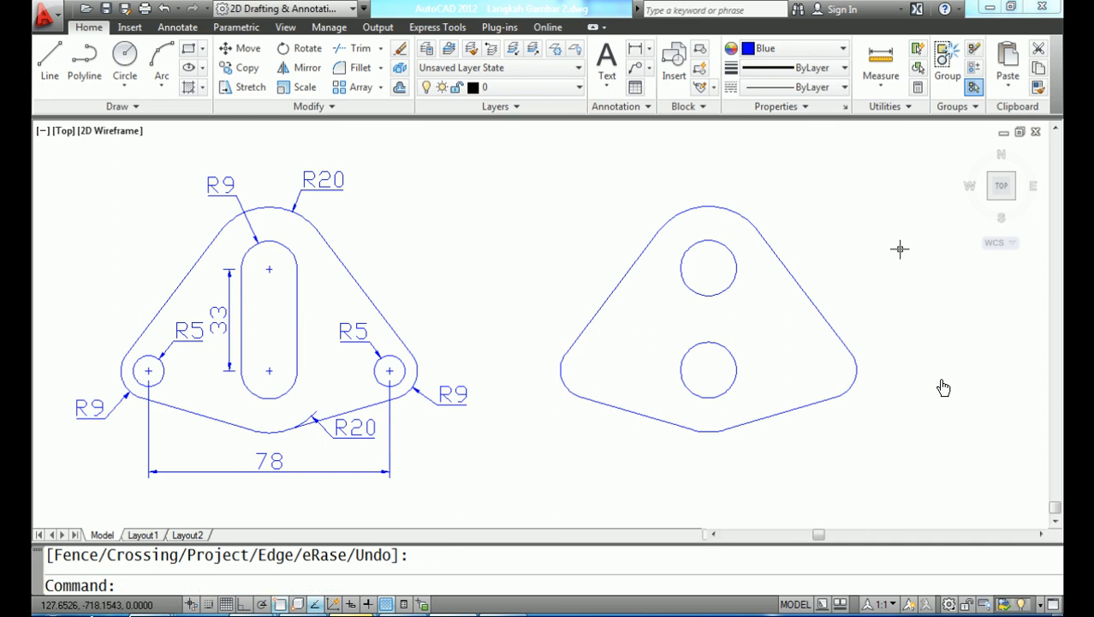
# Draw a vertical line joining the right quadrants of the upper and lower radius 9 circles inside the plate
pyautogui.write('LINE')
pyautogui.press('Return')
pyautogui.write('QU')
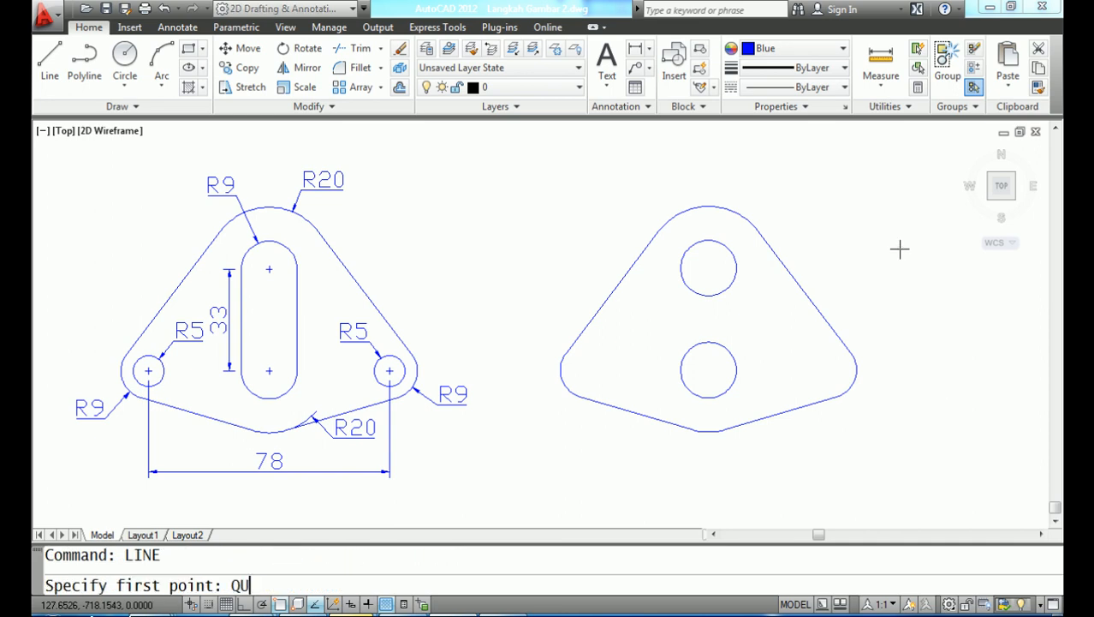
pyautogui.write('A')
pyautogui.press('Return')
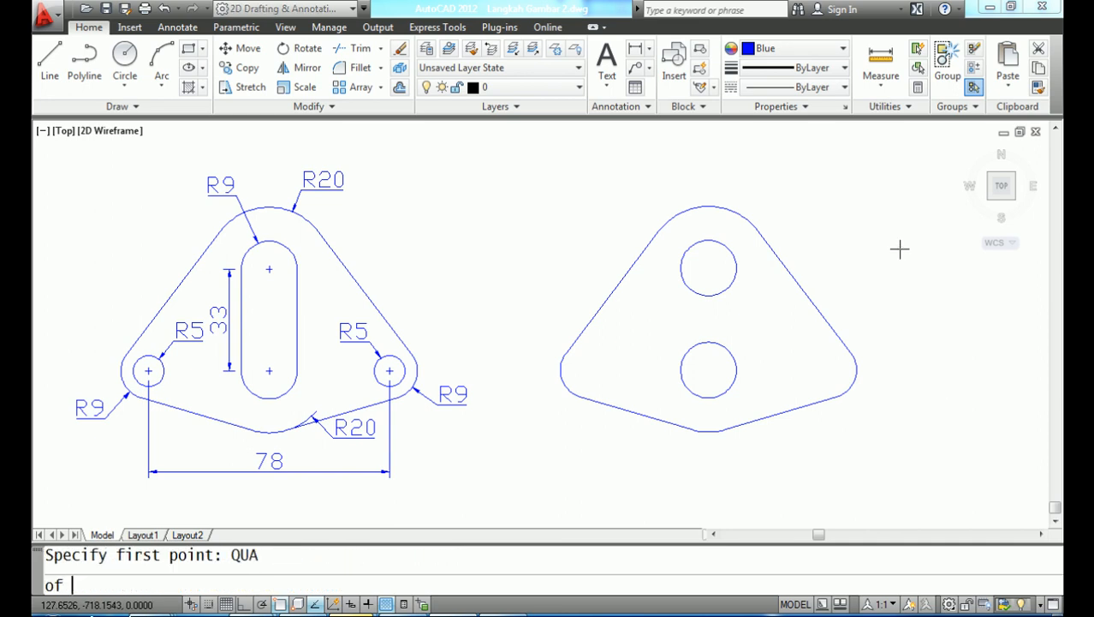
pyautogui.click(737, 268)
pyautogui.write('QUA')
pyautogui.press('Return')
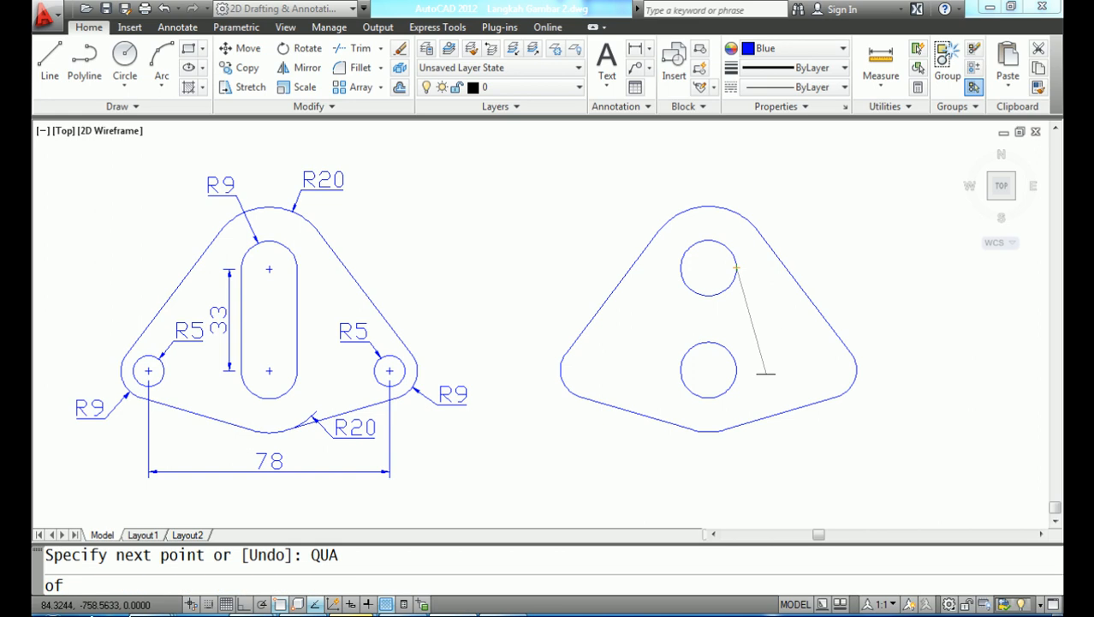
pyautogui.click(736, 370)
pyautogui.press('Return')
# Draw a vertical line joining the left quadrants of the upper and lower radius 9 circles inside the plate
pyautogui.write('LINE')
pyautogui.press('Return')
pyautogui.write('QUA')
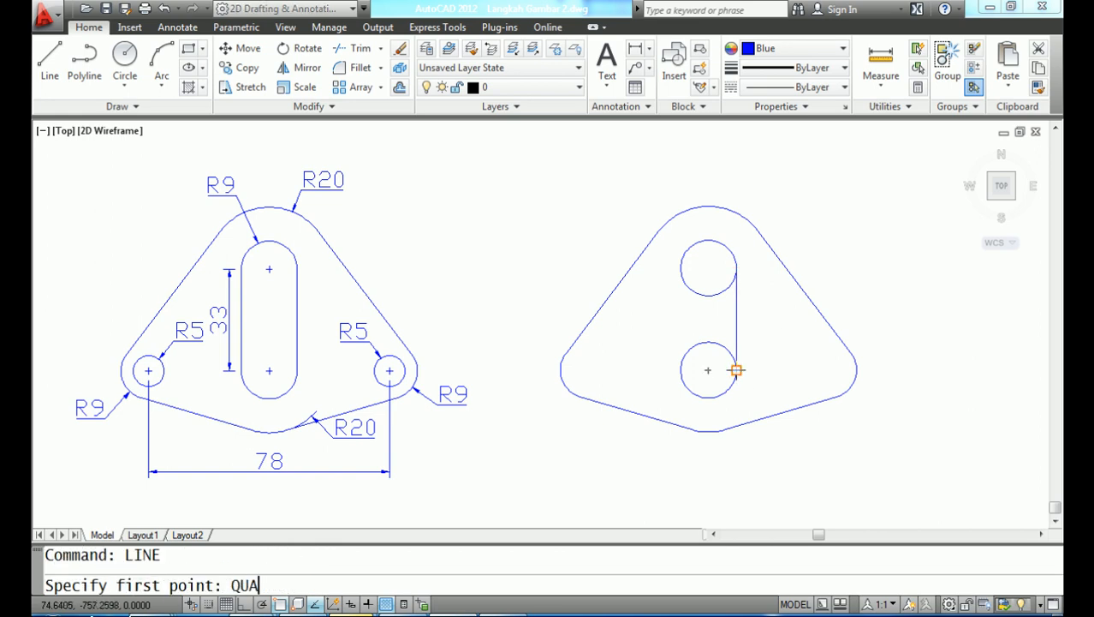
pyautogui.press('Return')
pyautogui.click(681, 267)
pyautogui.write('QUA')
pyautogui.press('Return')
pyautogui.click(682, 371)
pyautogui.press('Return')
# Trim the inner arcs of the upper and lower radius 9 circles to form the central slot, using both vertical lines as cutting edges
pyautogui.write('TRIM')
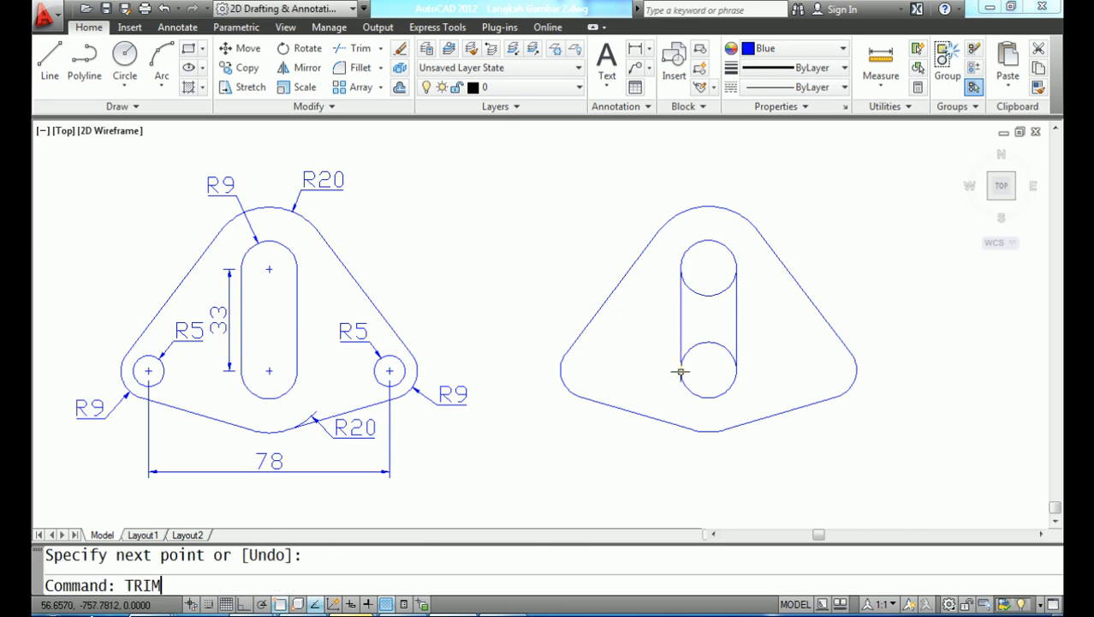
pyautogui.press('Return')
pyautogui.click(681, 346)
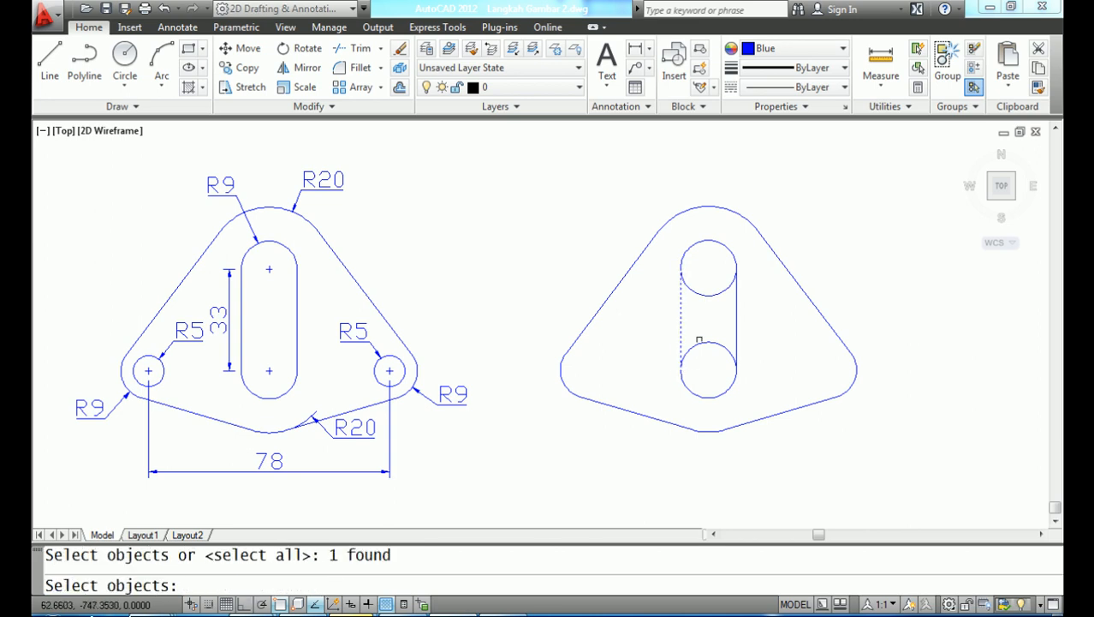
pyautogui.click(735, 329)
pyautogui.press('Return')
pyautogui.click(714, 294)
pyautogui.click(709, 343)
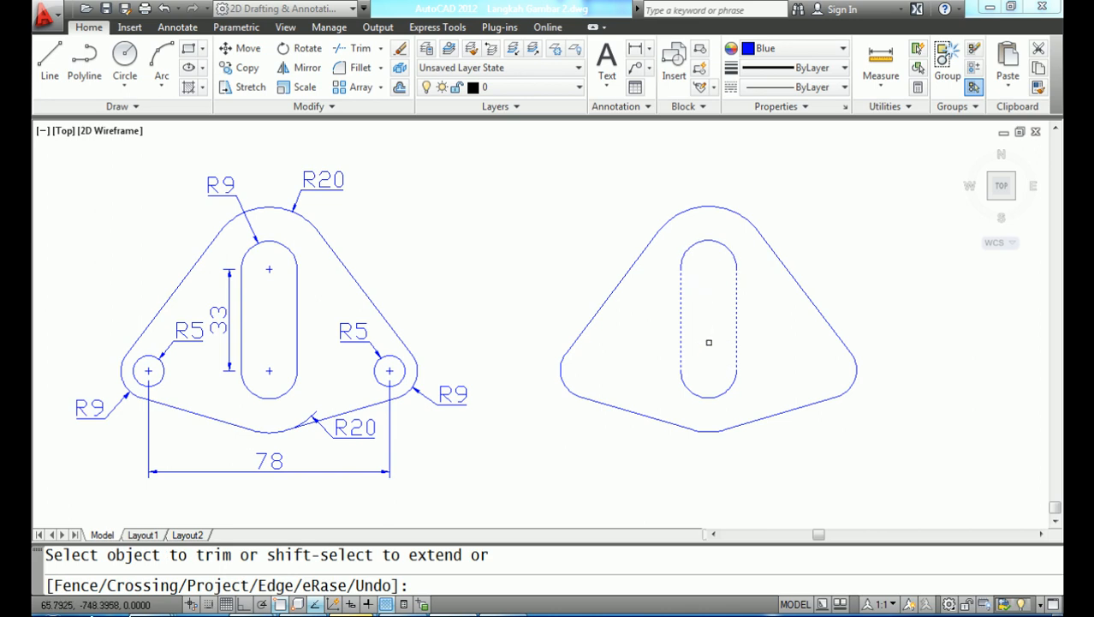
pyautogui.press('Return')
# Draw a circle of radius 5 centred on the plate's lower-left radius 9 corner arc
pyautogui.write('CIRCLE')
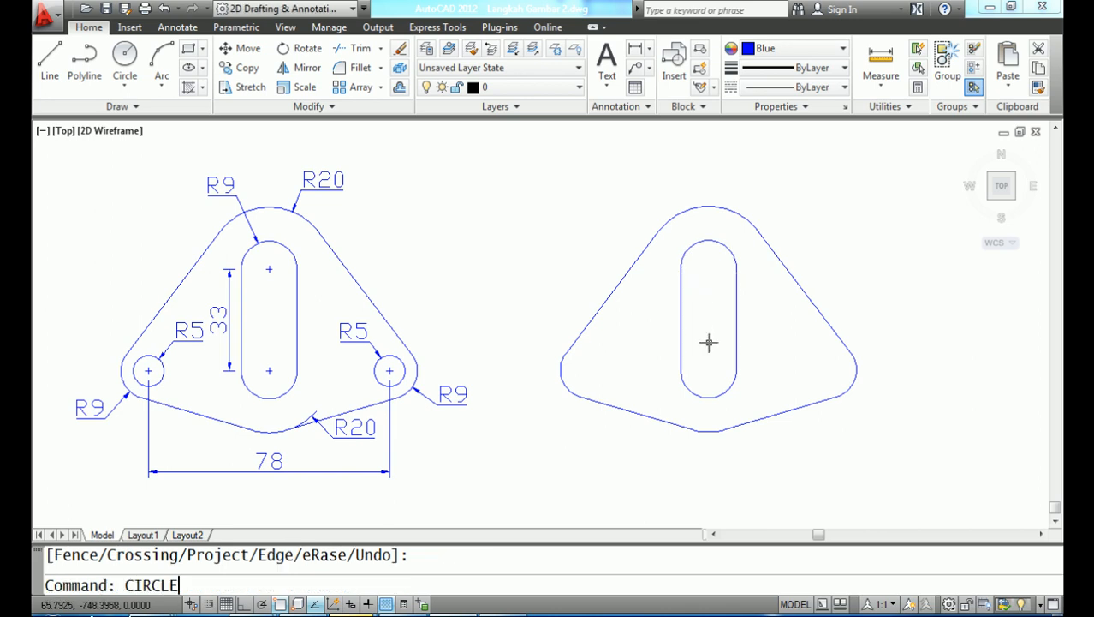
pyautogui.press('Return')
pyautogui.write('CEN')
pyautogui.press('Return')
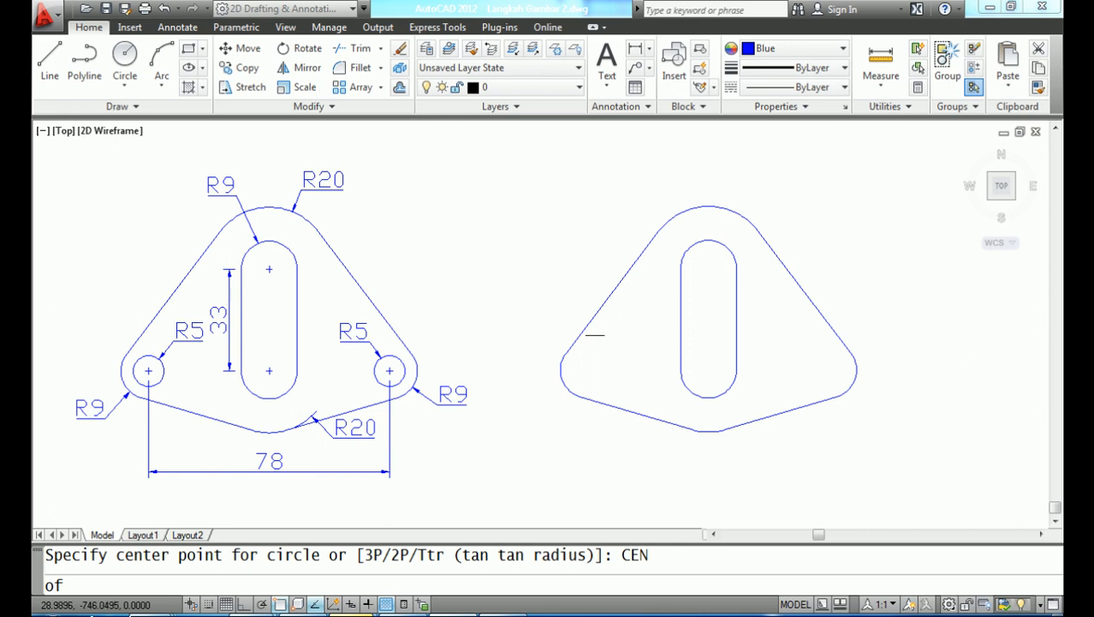
pyautogui.click(587, 369)
pyautogui.write('5')
pyautogui.press('Return')
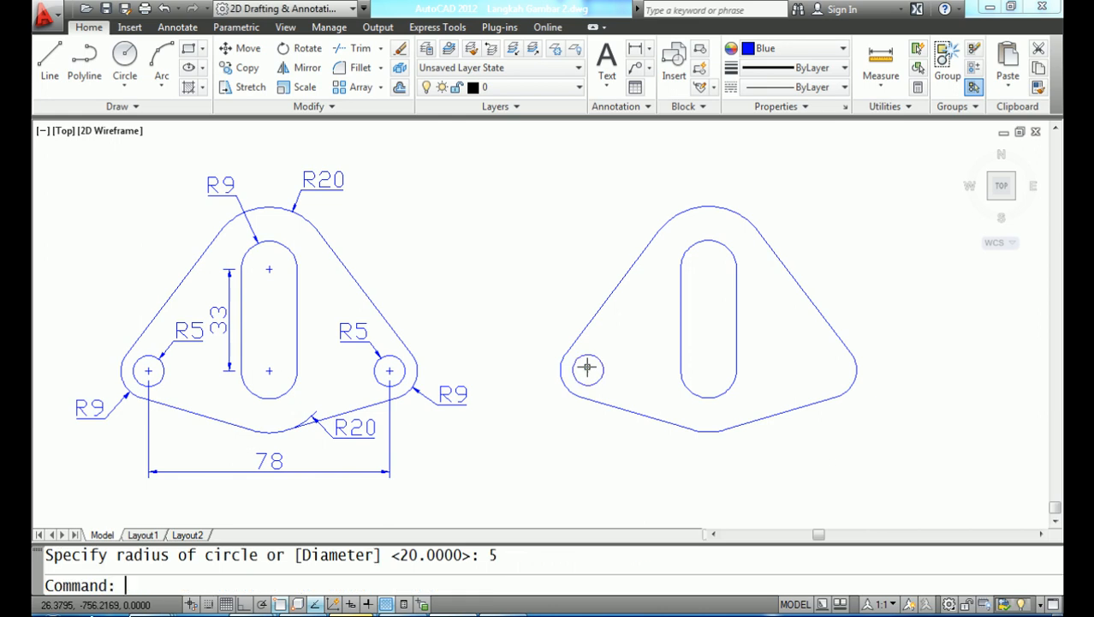
# Draw a circle of radius 5 centred on the plate's lower-right radius 9 corner arc
pyautogui.write('CIRCLE')
pyautogui.press('Return')
pyautogui.write('CEN')
pyautogui.press('Return')
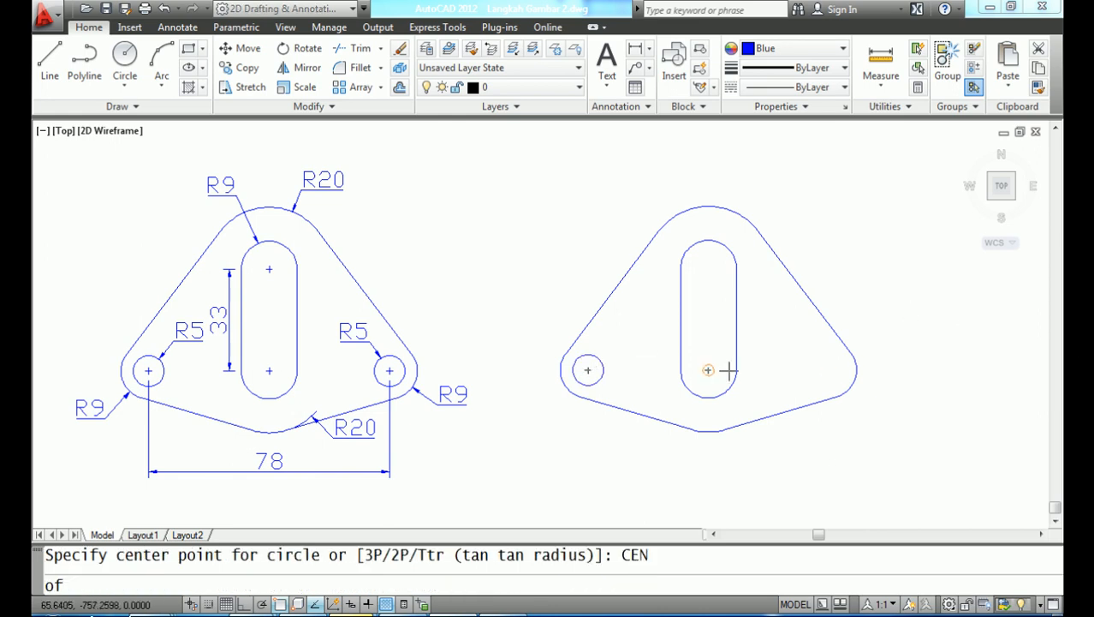
pyautogui.click(856, 378)
pyautogui.write('5')
pyautogui.press('Return')
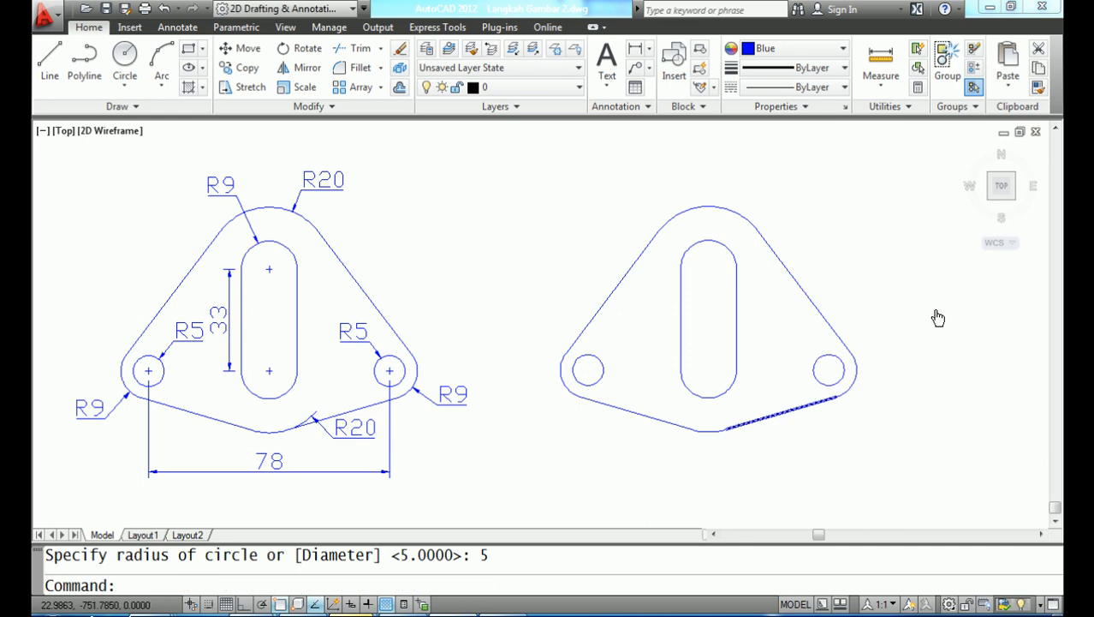